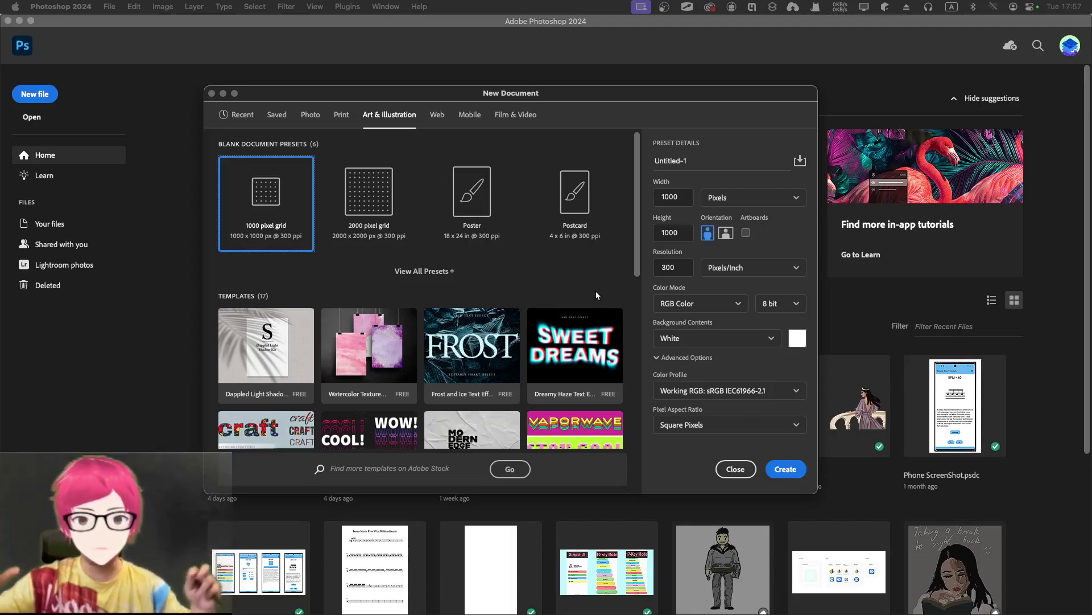
Step: Create a new document 1000 pixels wide and 2000 pixels high at 300 pixels/inch with a white background
left_click(663, 196)
type("2000")
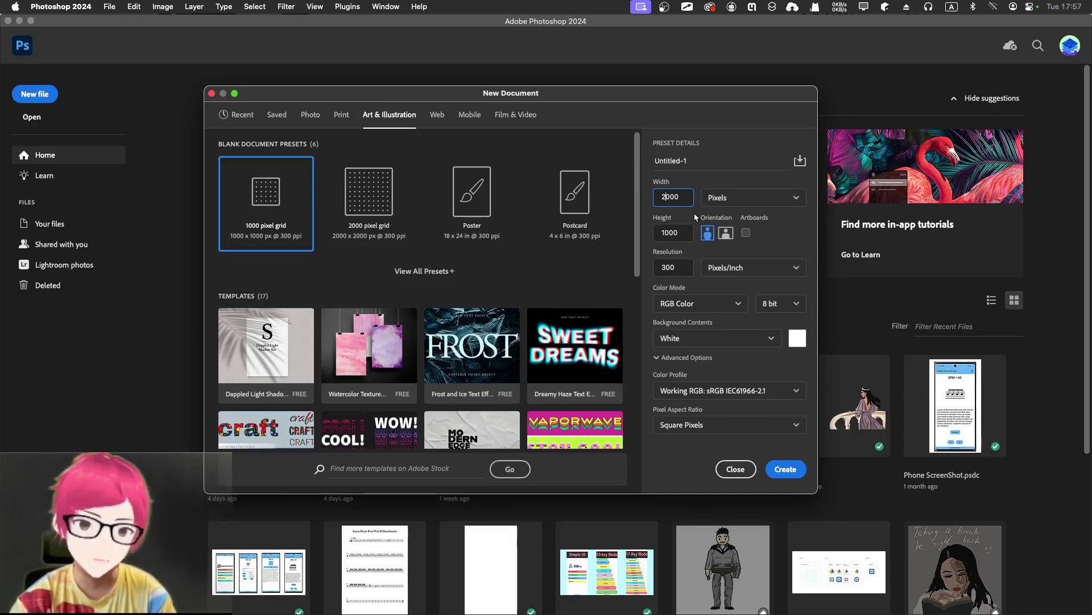
double_click(668, 198)
type("1000")
double_click(663, 232)
type("2000")
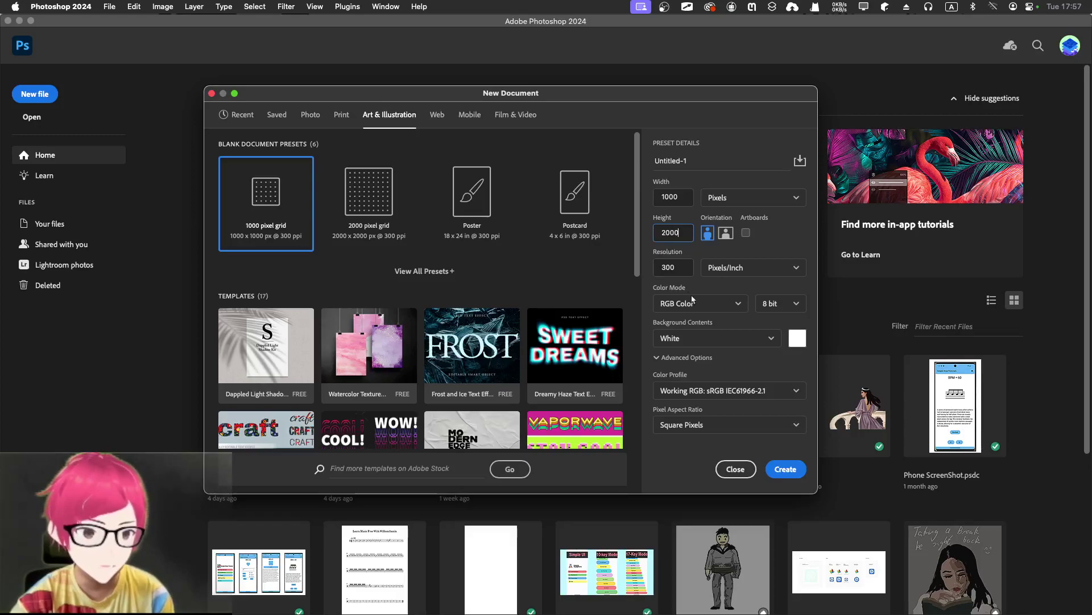
left_click(776, 470)
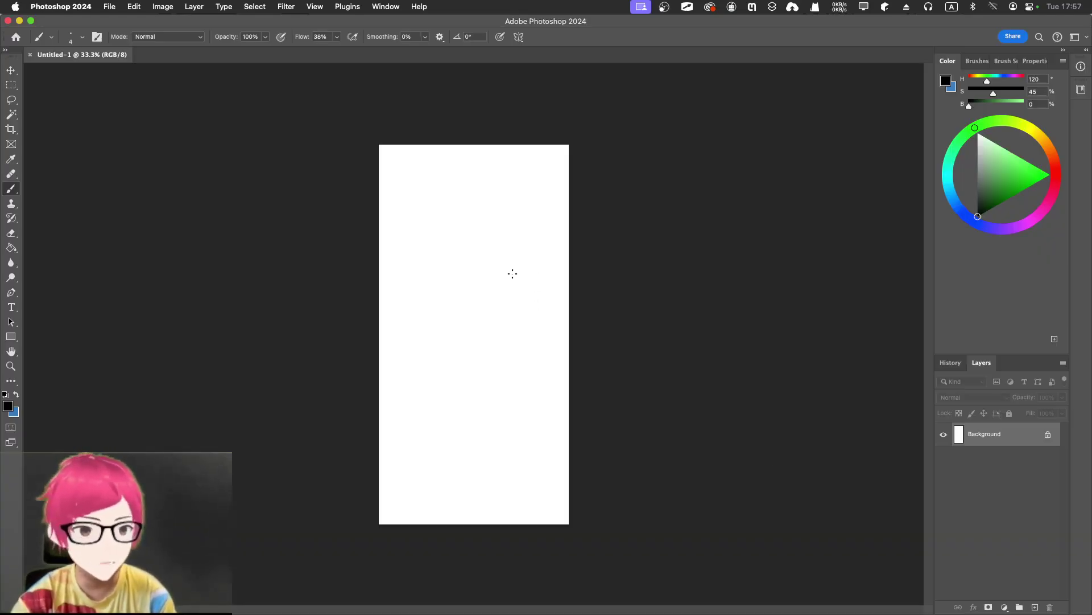
Step: Add a layer named Color and set the foreground to light gray with 0% saturation and 79% brightness
key("super+1")
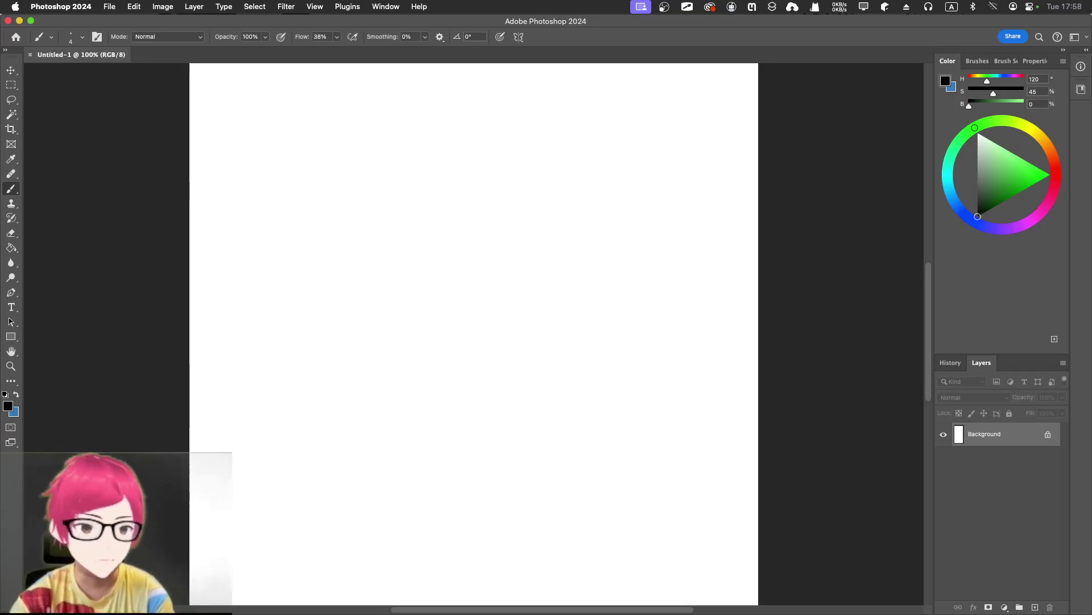
key("shift+super+n")
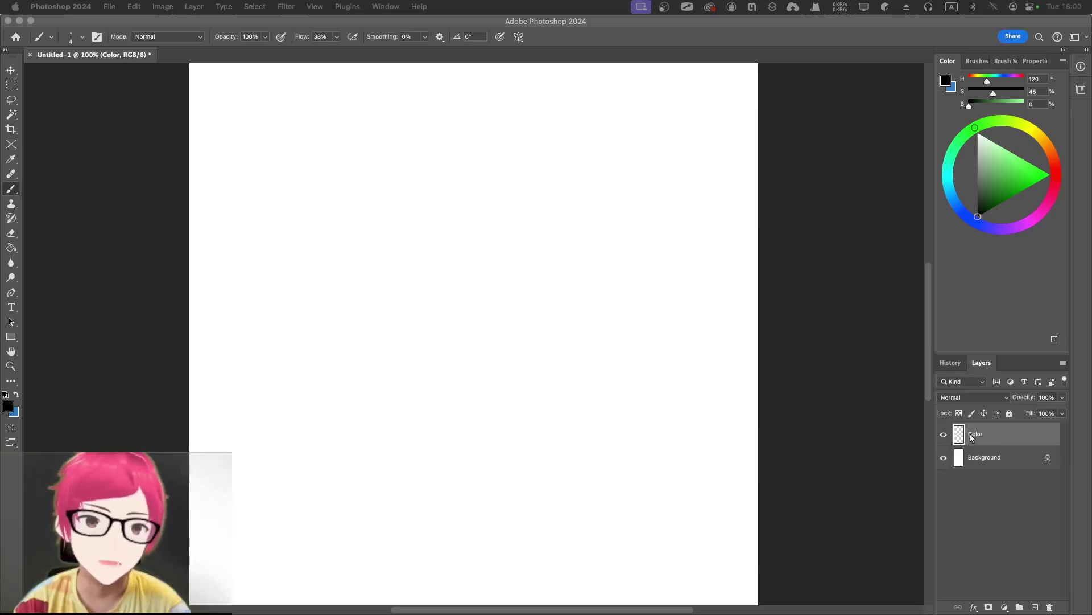
left_click(978, 207)
left_click_drag(977, 207, 977, 150)
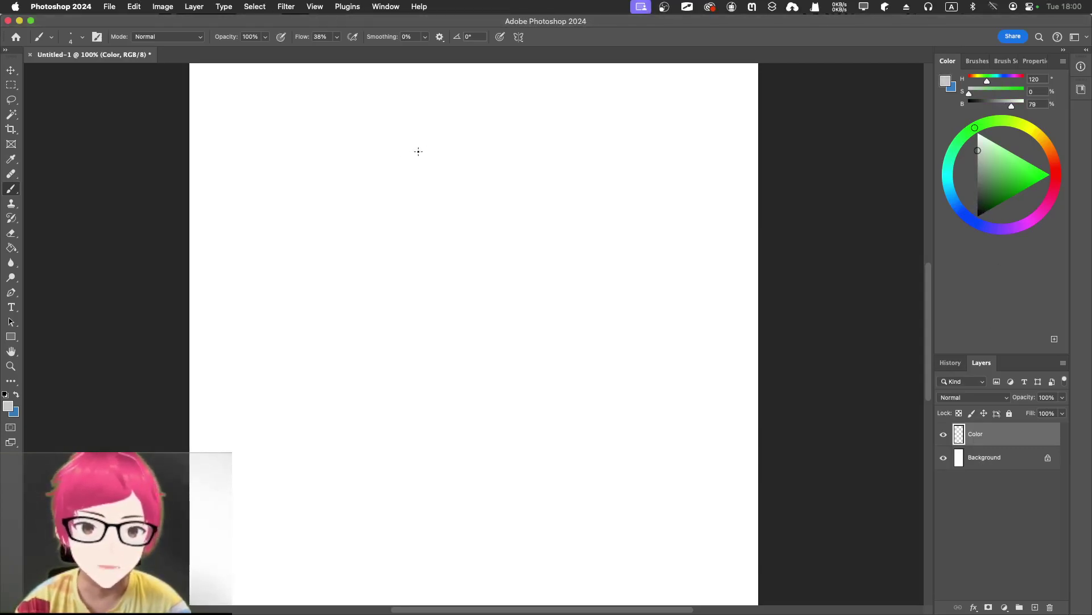
Step: Try the Hard Round brush at 20 px with a gray scribble on the Color layer, and undo it
left_click(981, 64)
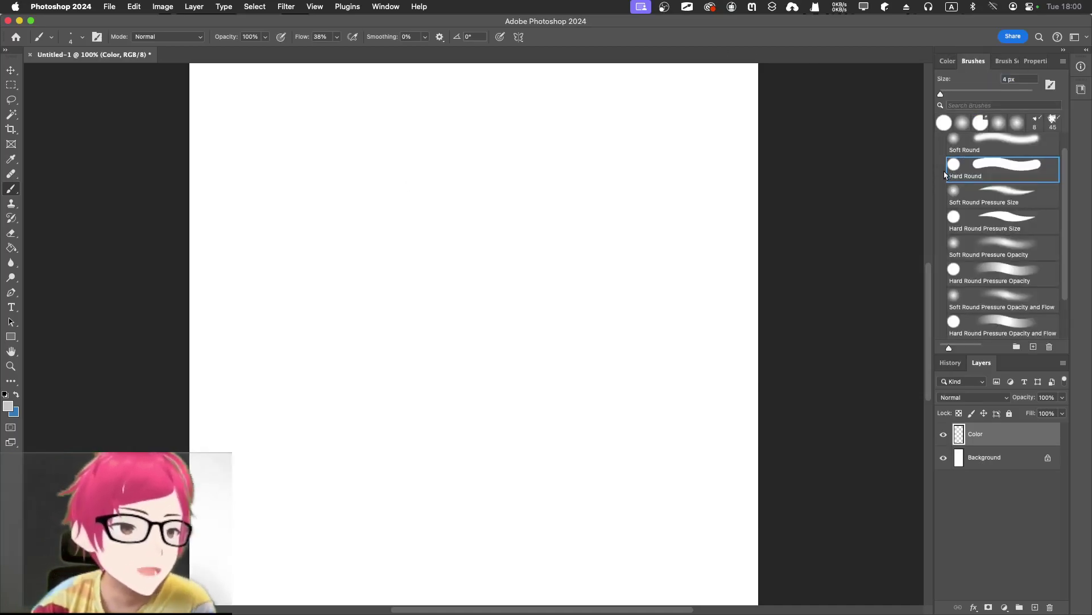
scroll(965, 179, "up", 1)
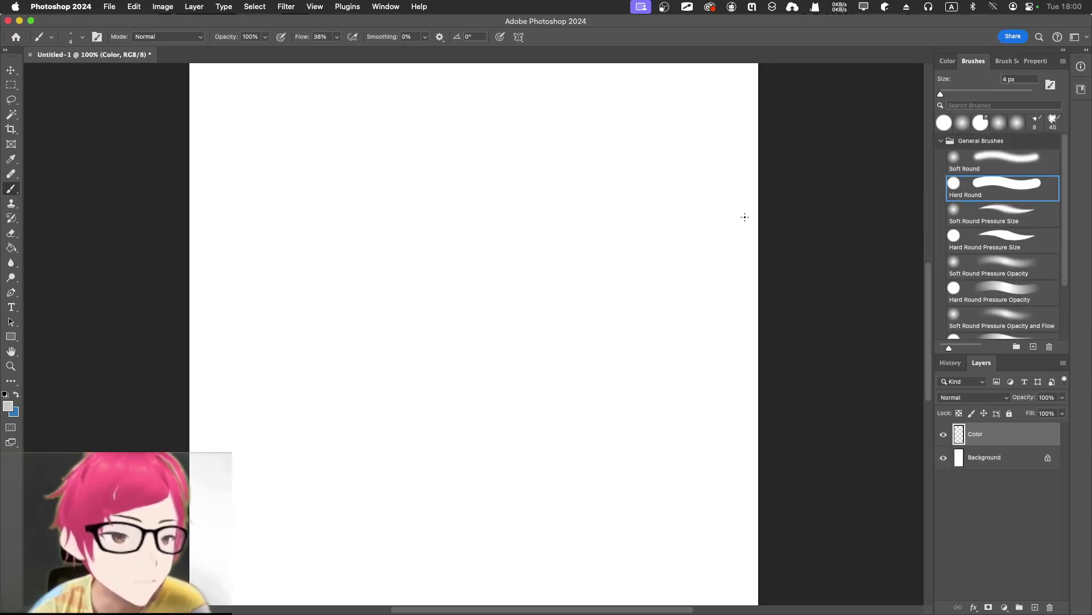
key("bracketright")
key("bracketright")
key("bracketright")
key("bracketright")
key("bracketright")
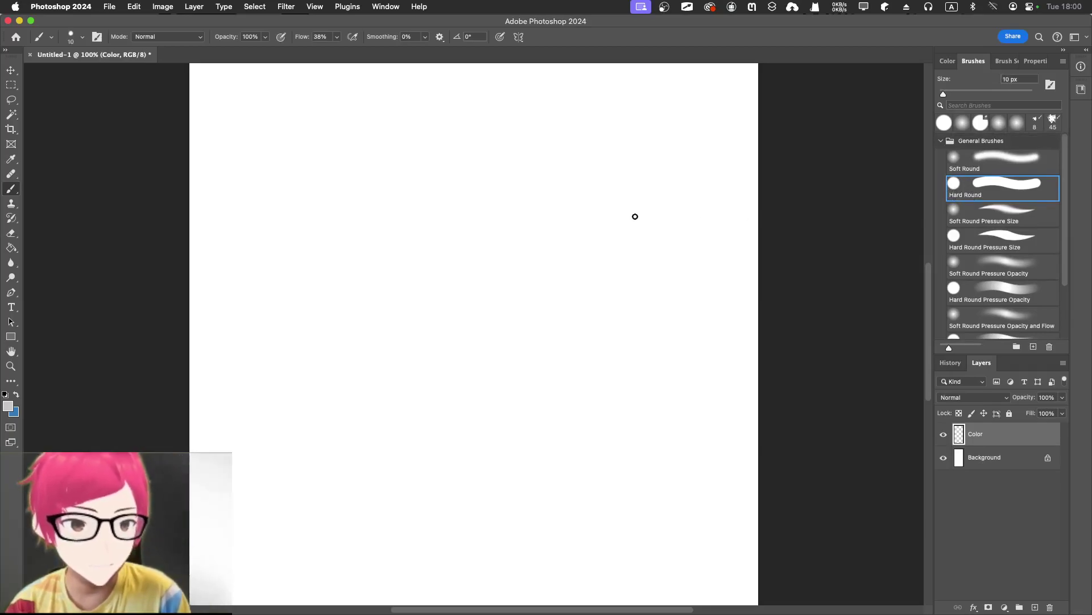
mouse_move(608, 233)
left_mouse_down()
mouse_move(591, 275)
mouse_move(646, 285)
left_mouse_up()
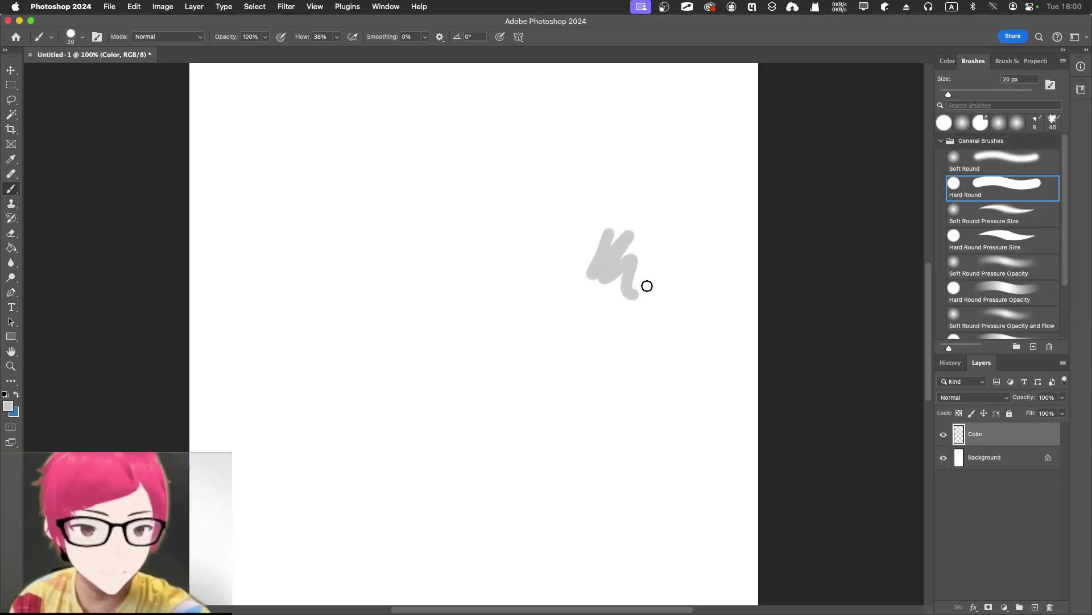
key("ctrl+z")
key("ctrl+z")
Step: Try the Soft Round Pressure Opacity brush with a short gray scribble, and undo it
left_click(1001, 266)
mouse_move(571, 214)
left_mouse_down()
mouse_move(560, 266)
mouse_move(605, 282)
left_mouse_up()
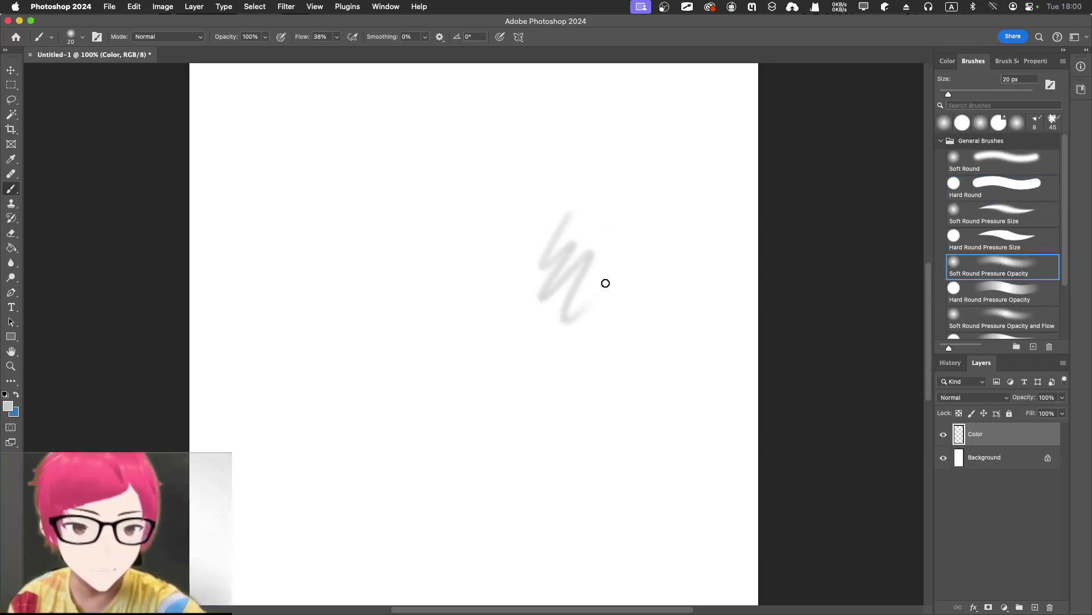
key("ctrl+z")
key("ctrl+z")
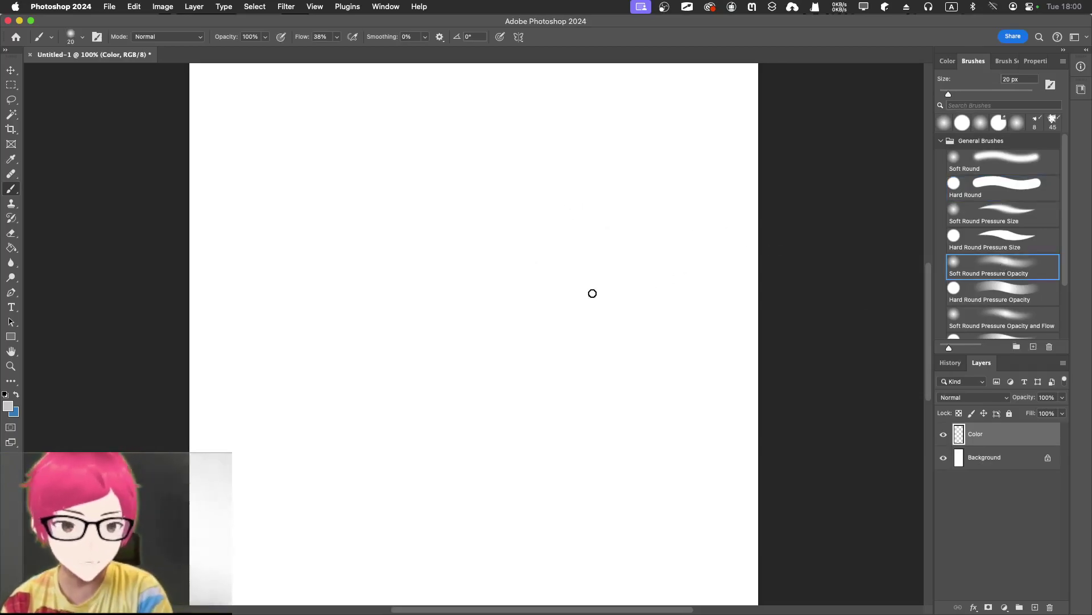
Step: Look through the Dry Media and Wet Media brushes, try a stroke with KYLE Ultimate Inking Thick 'n Thin, and undo it
left_click(941, 141)
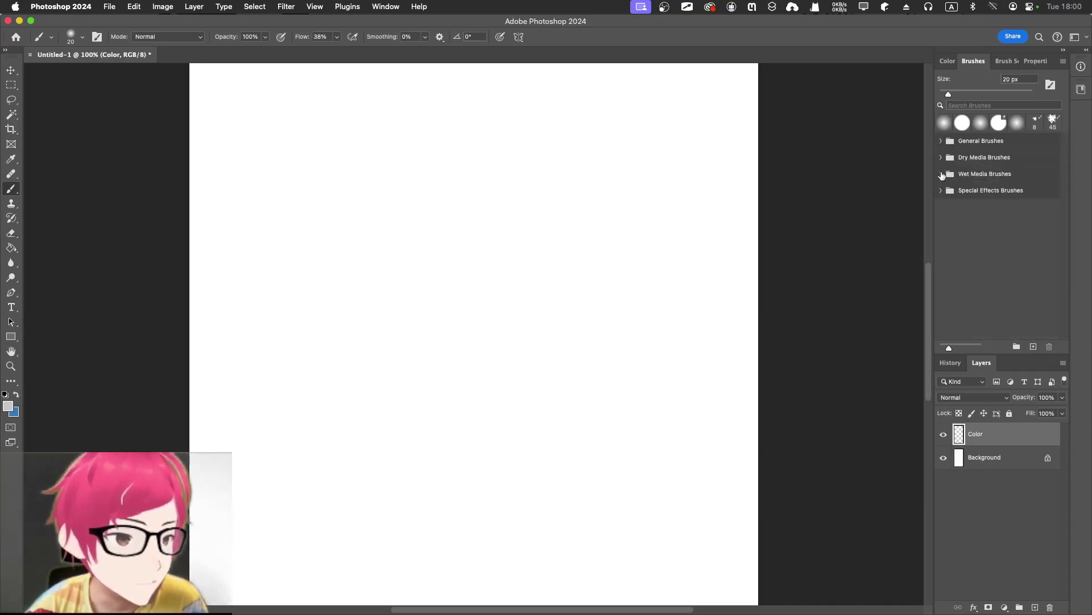
left_click(942, 160)
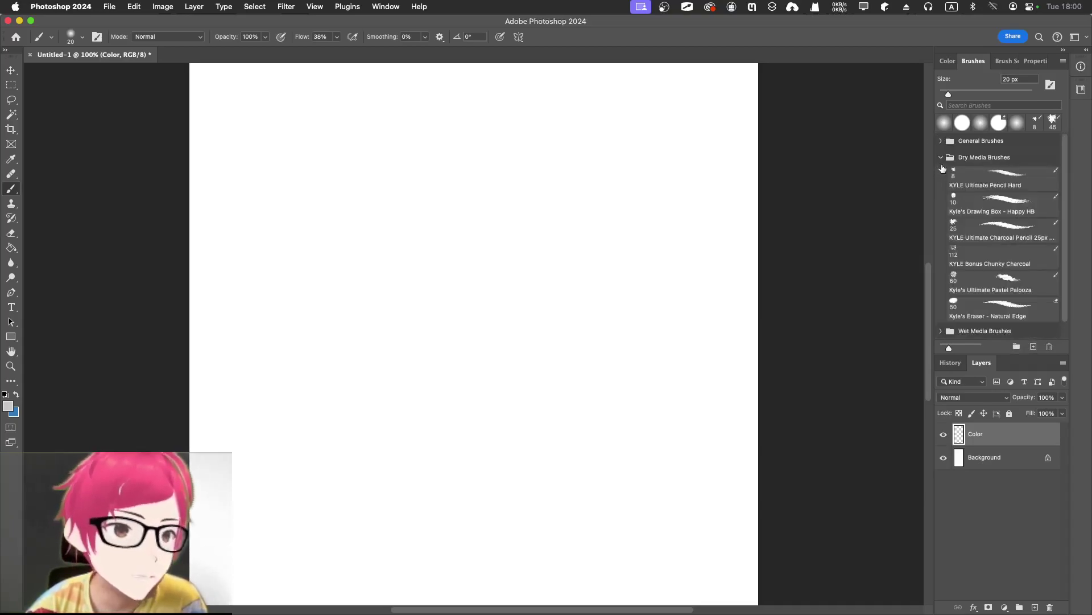
left_click(941, 157)
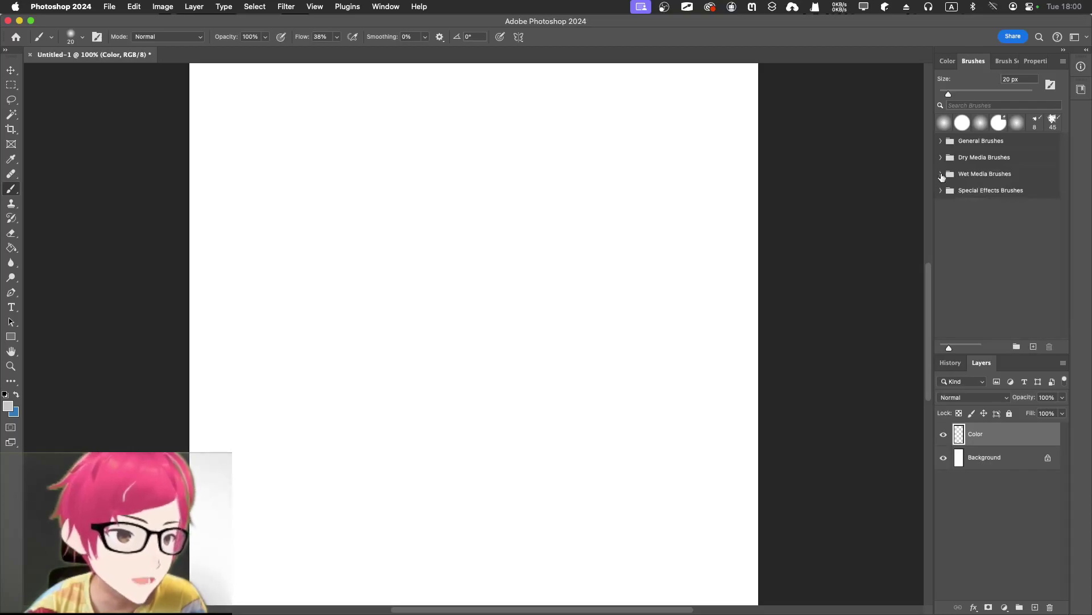
left_click(941, 175)
left_click(981, 218)
left_click(979, 192)
left_click_drag(592, 259, 623, 374)
key("super+z")
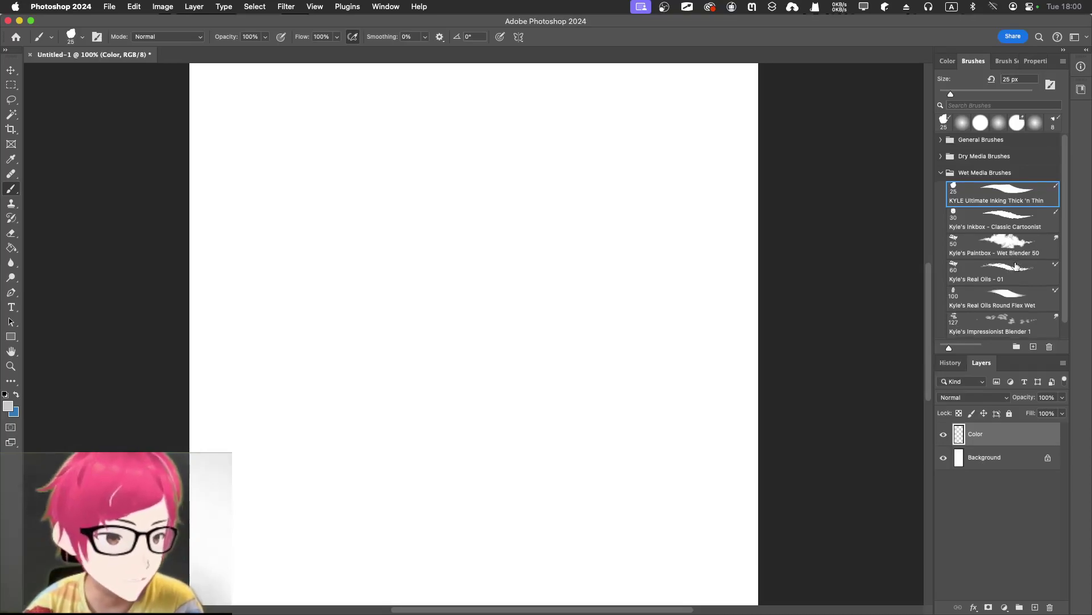
Step: Try Kyle's Real Oils Round Flex Wet brush with one scribble at 100 px and a smaller one at 60 px, and undo both
scroll(1013, 270, "down", 1)
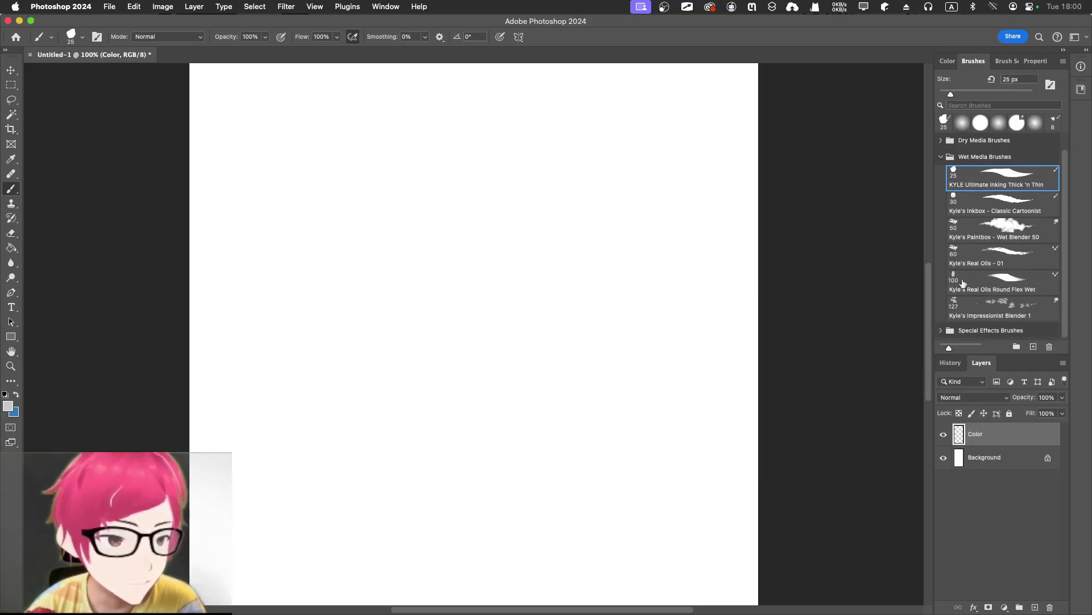
left_click(1006, 283)
mouse_move(532, 177)
left_mouse_down()
mouse_move(490, 251)
mouse_move(668, 304)
left_mouse_up()
key("bracketleft")
key("bracketleft")
key("bracketleft")
key("bracketleft")
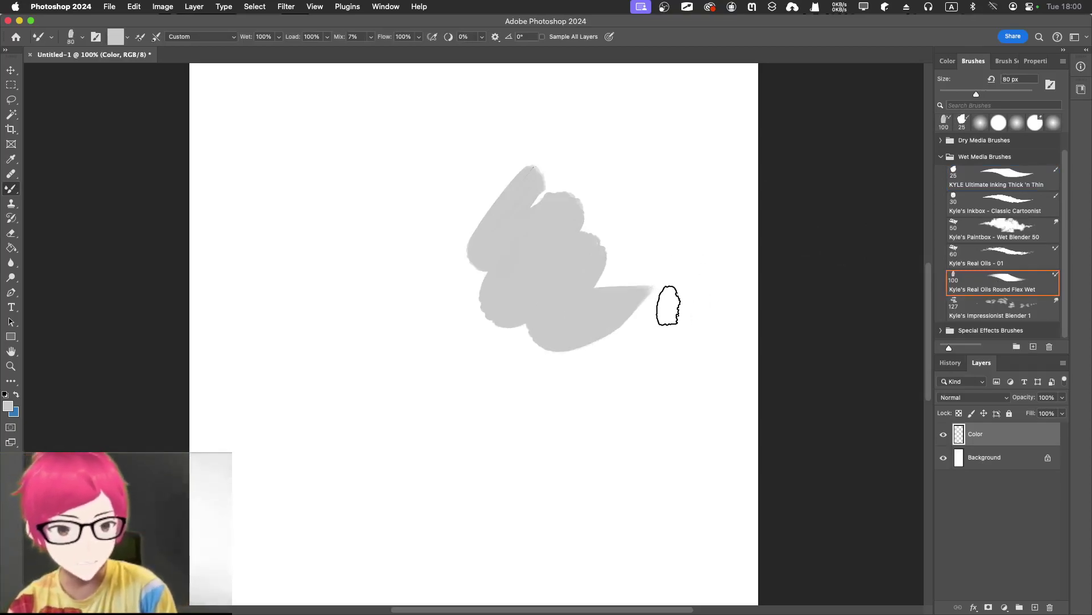
mouse_move(447, 329)
left_mouse_down()
mouse_move(408, 452)
mouse_move(503, 434)
left_mouse_up()
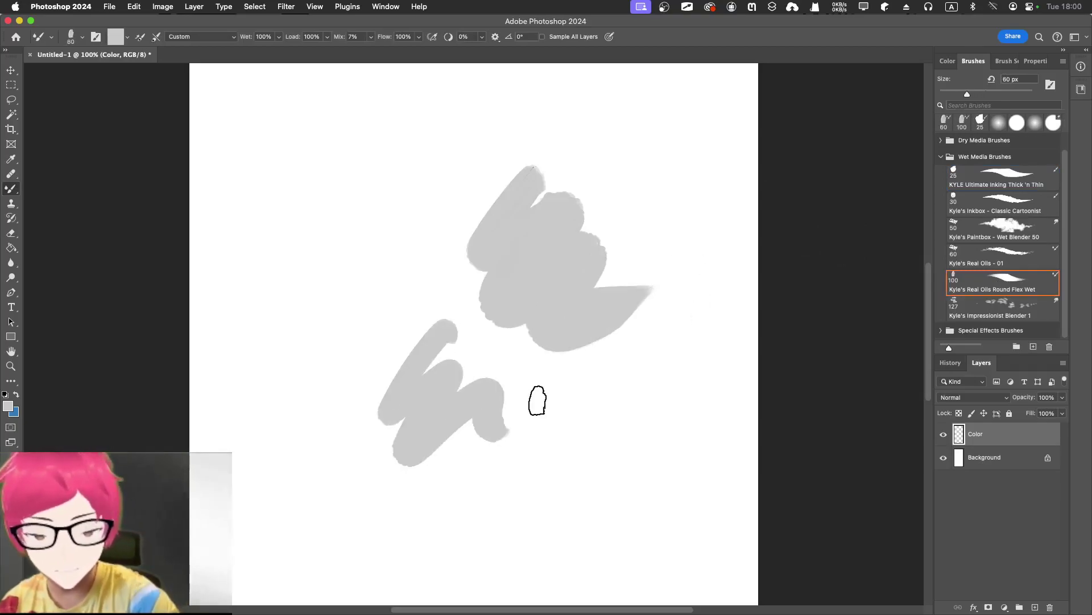
key("super+z")
key("super+z")
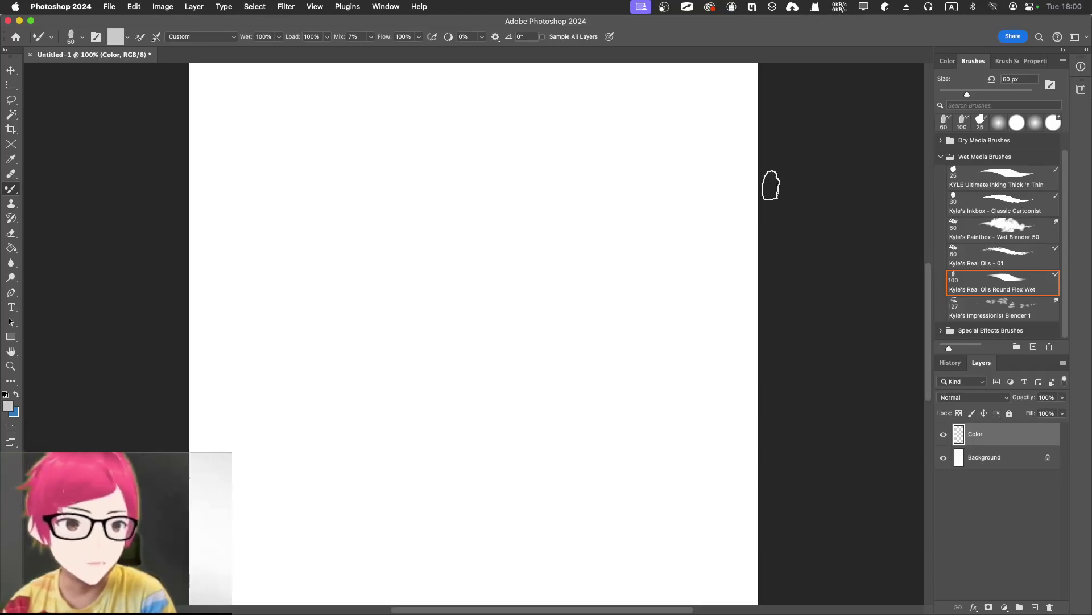
Step: Paint several test strokes with Kyle's Real Oils - 01 at 60 px, and undo the last two
left_click(972, 262)
mouse_move(538, 259)
left_mouse_down()
mouse_move(487, 301)
mouse_move(532, 373)
left_mouse_up()
left_click_drag(649, 308, 579, 436)
left_click_drag(623, 176, 575, 290)
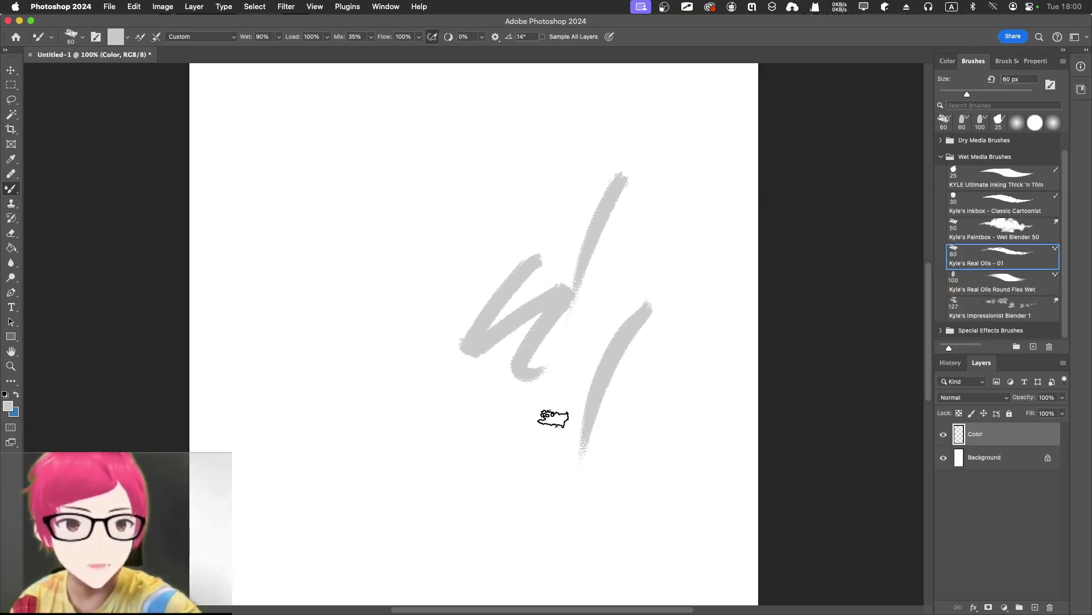
left_click_drag(421, 206, 396, 369)
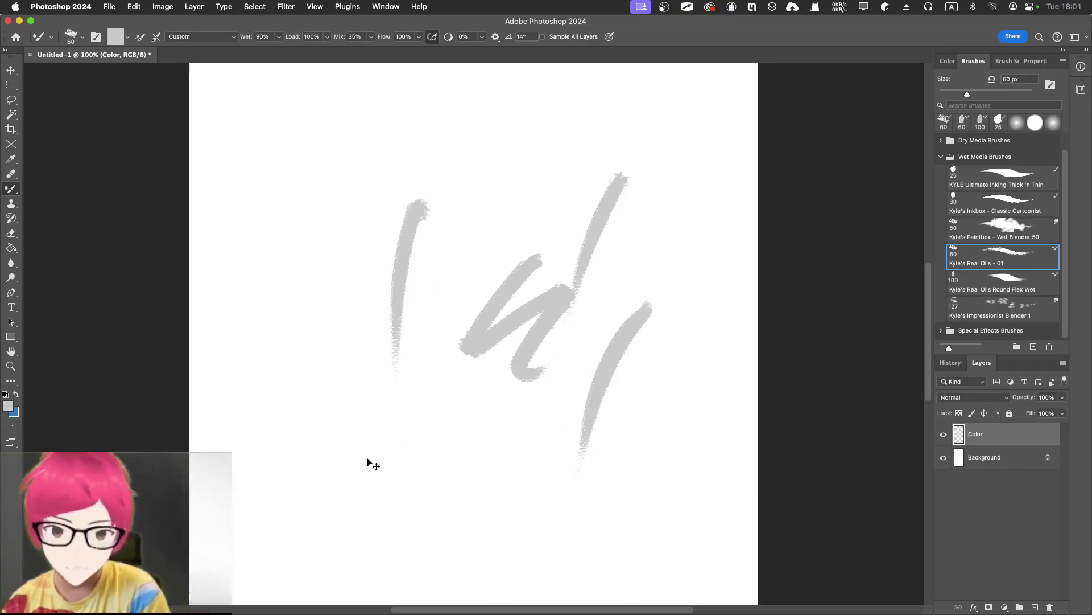
key("super+z")
key("super+z")
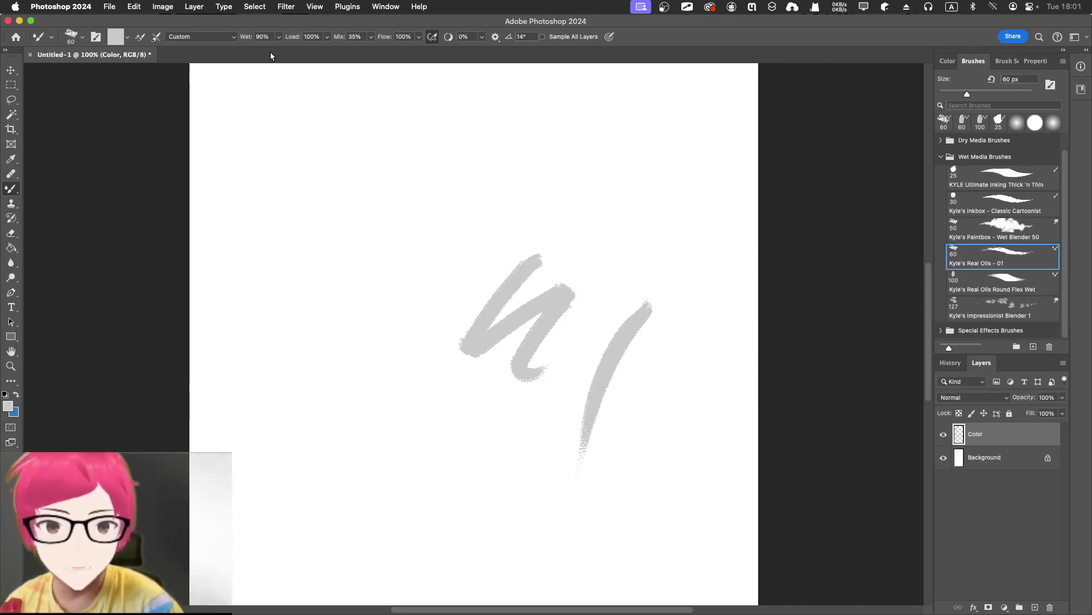
Step: Set the oil brush's Wet value to 43% and paint three long test strokes on the canvas
left_click_drag(255, 51, 254, 51)
left_click_drag(418, 175, 373, 398)
left_click_drag(478, 225, 426, 404)
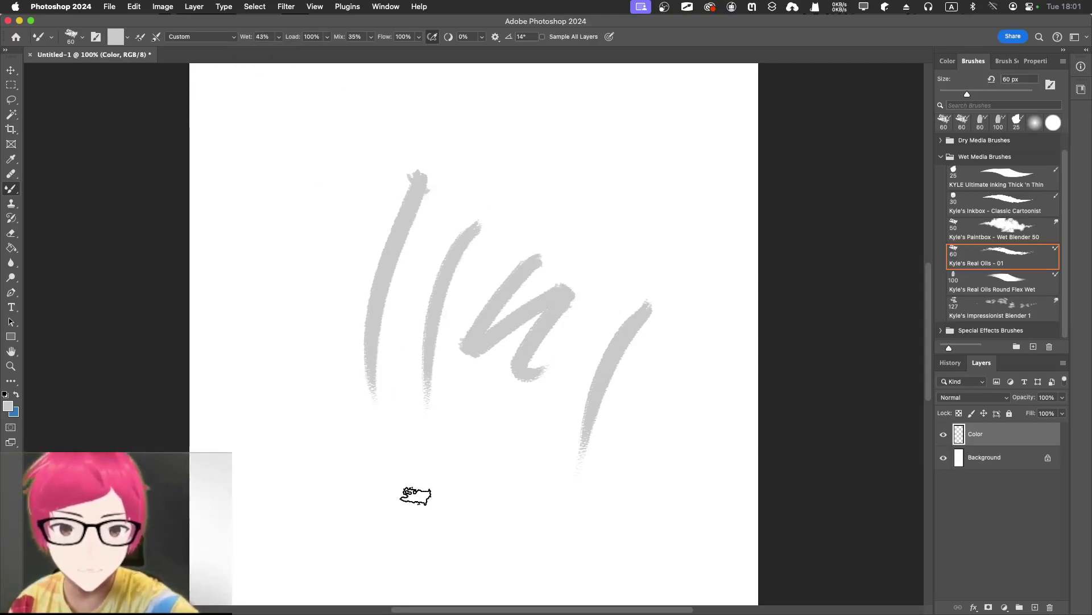
left_click_drag(644, 138, 586, 250)
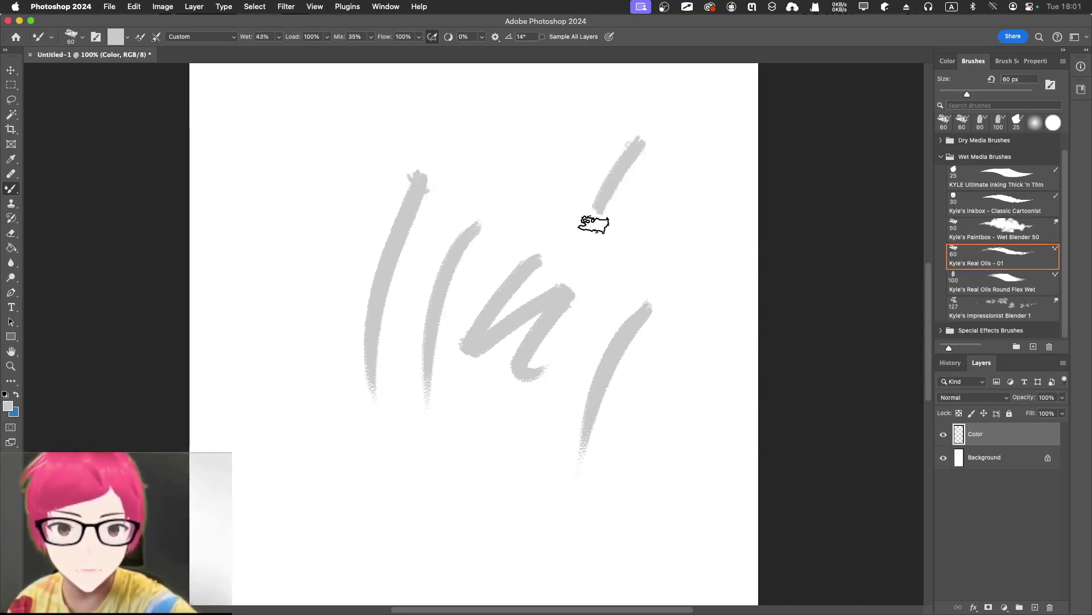
Step: Set the oil brush's Load value to 51% and paint several more test strokes
left_click(325, 36)
left_click_drag(329, 146, 297, 376)
mouse_move(367, 421)
left_mouse_down()
mouse_move(352, 526)
mouse_move(431, 526)
left_mouse_up()
left_click_drag(498, 448, 522, 488)
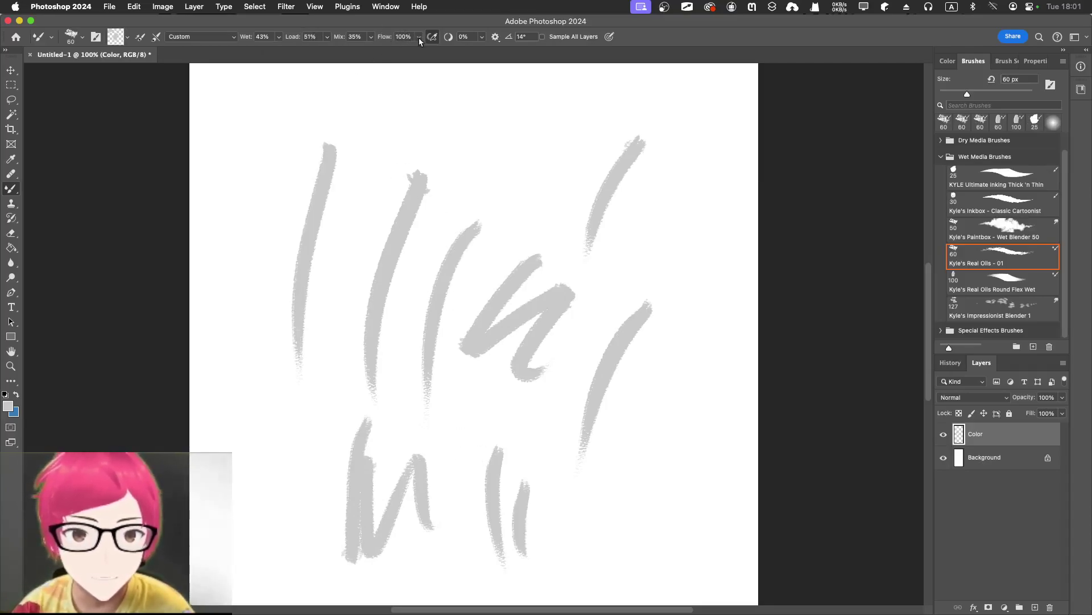
Step: Set the oil brush's Flow to 46% and paint another series of test strokes across the canvas
mouse_move(233, 191)
left_mouse_down()
mouse_move(237, 390)
mouse_move(280, 505)
mouse_move(302, 399)
left_mouse_up()
left_click_drag(357, 292, 322, 450)
left_click_drag(473, 318, 439, 477)
mouse_move(543, 369)
left_mouse_down()
mouse_move(561, 481)
mouse_move(596, 421)
left_mouse_up()
left_click_drag(697, 401, 598, 526)
left_click_drag(711, 287, 663, 339)
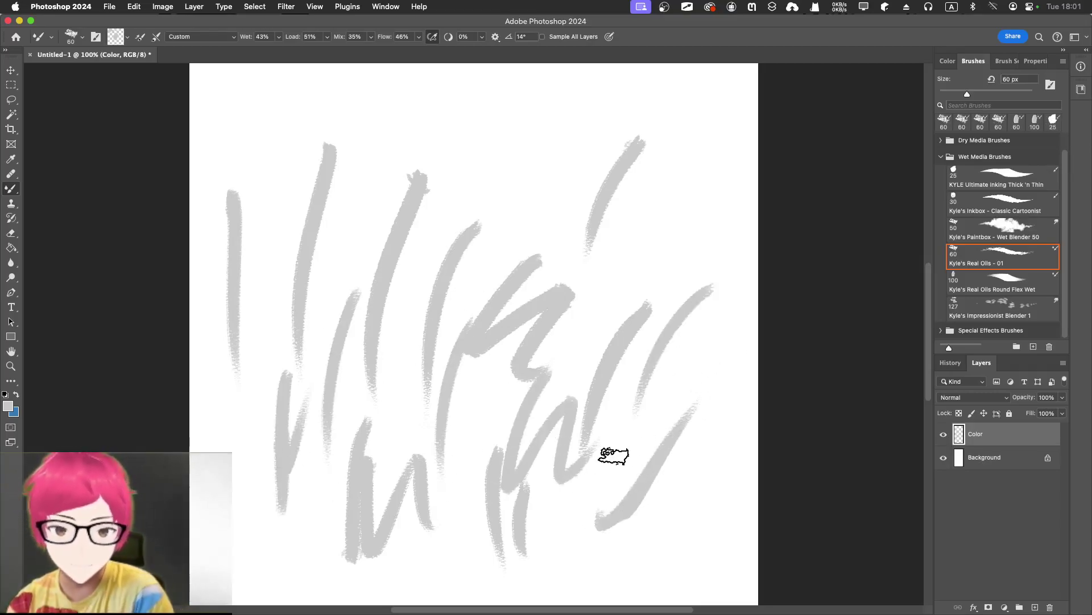
Step: Undo all the remaining oil brush test strokes on the Color layer
key("super+z")
key("super+z")
key("super+z")
key("super+z")
key("super+z")
key("super+z")
key("super+z")
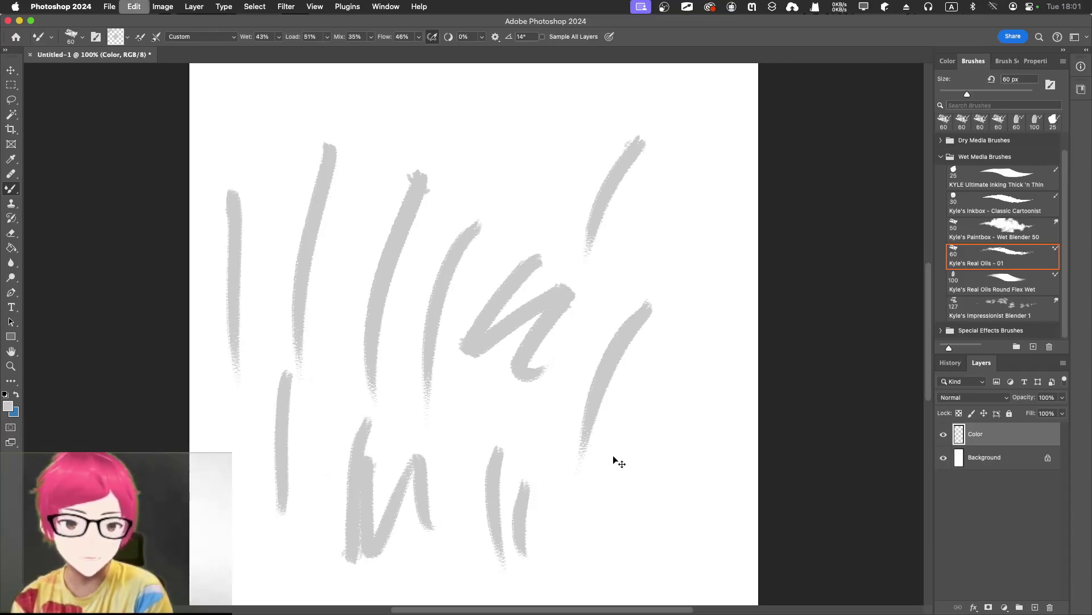
key("super+z")
key("super+z")
key("super+z")
key("super+z")
key("super+z")
key("super+z")
key("super+z")
key("super+z")
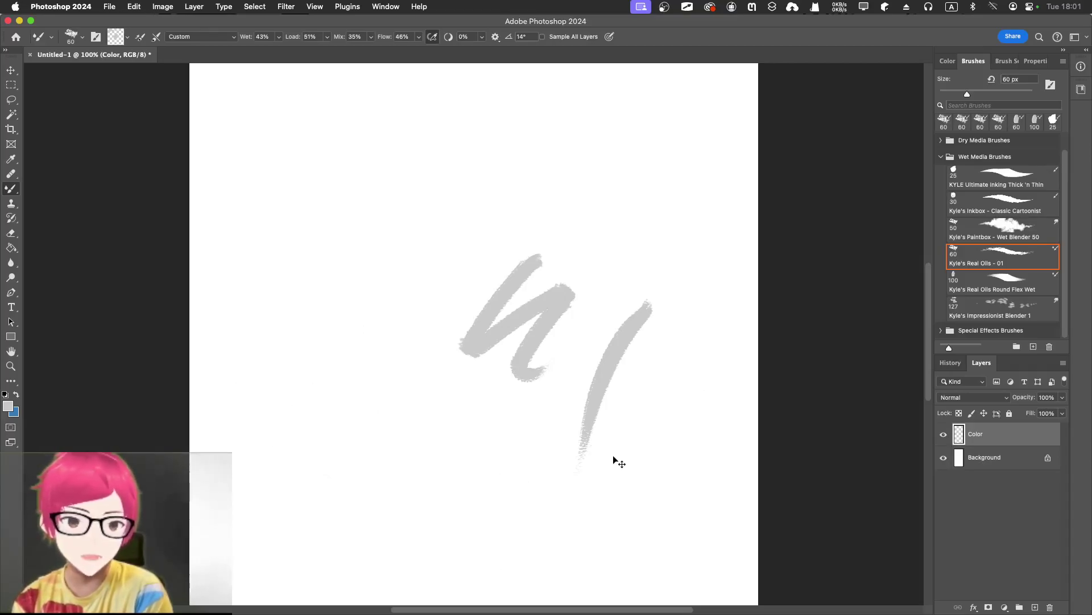
key("super+z")
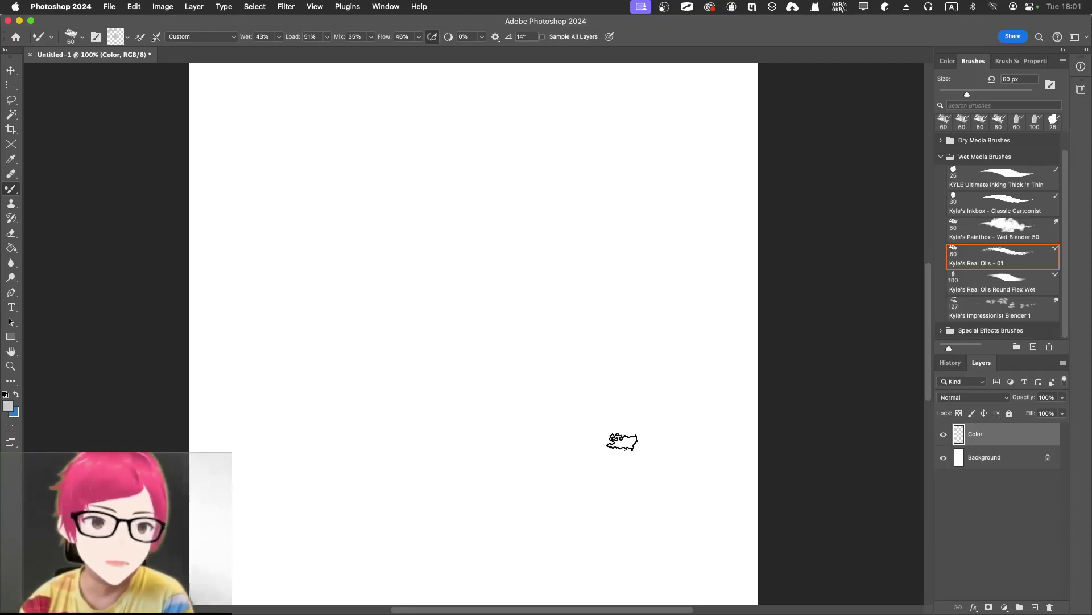
Step: Test the Foliage Mix 2 brush from the Special Effects Brushes with a grey patch of leaves, and undo it
left_click(986, 311)
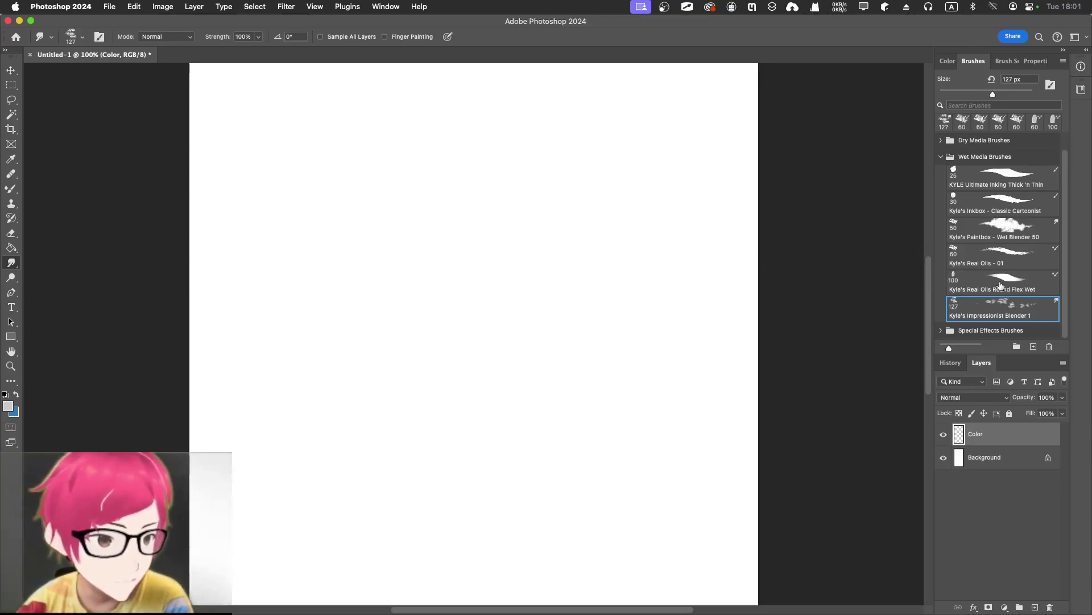
left_click(942, 330)
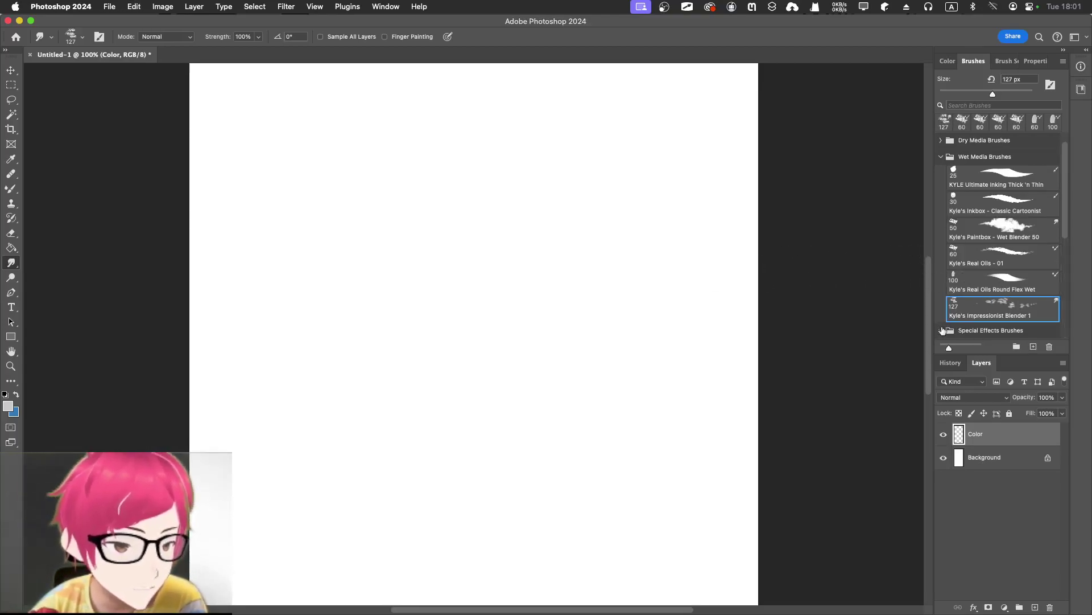
scroll(959, 310, "down", 3)
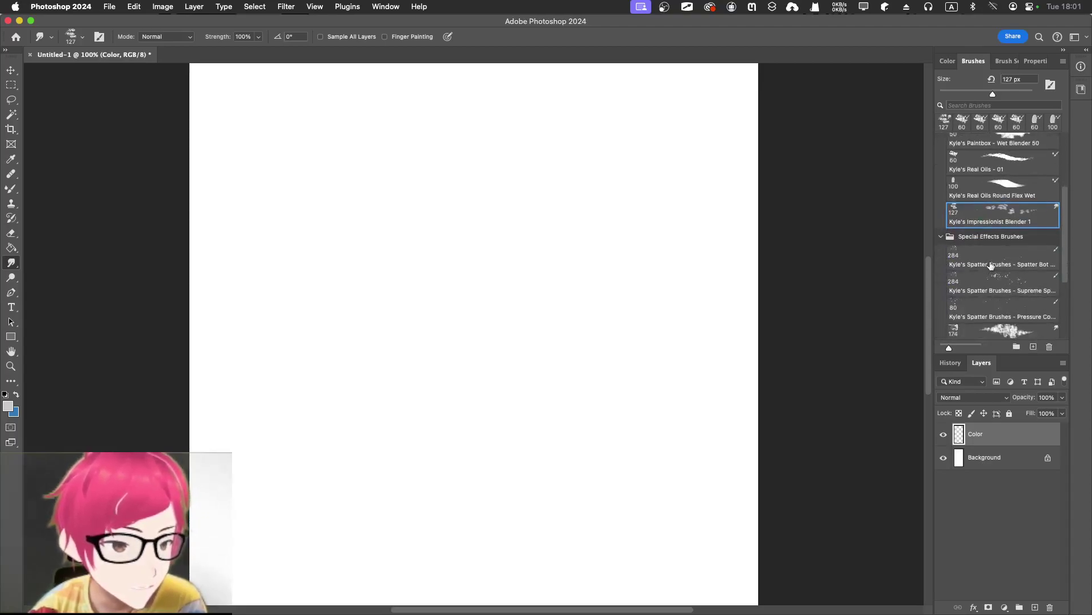
scroll(991, 266, "down", 1)
scroll(973, 300, "down", 2)
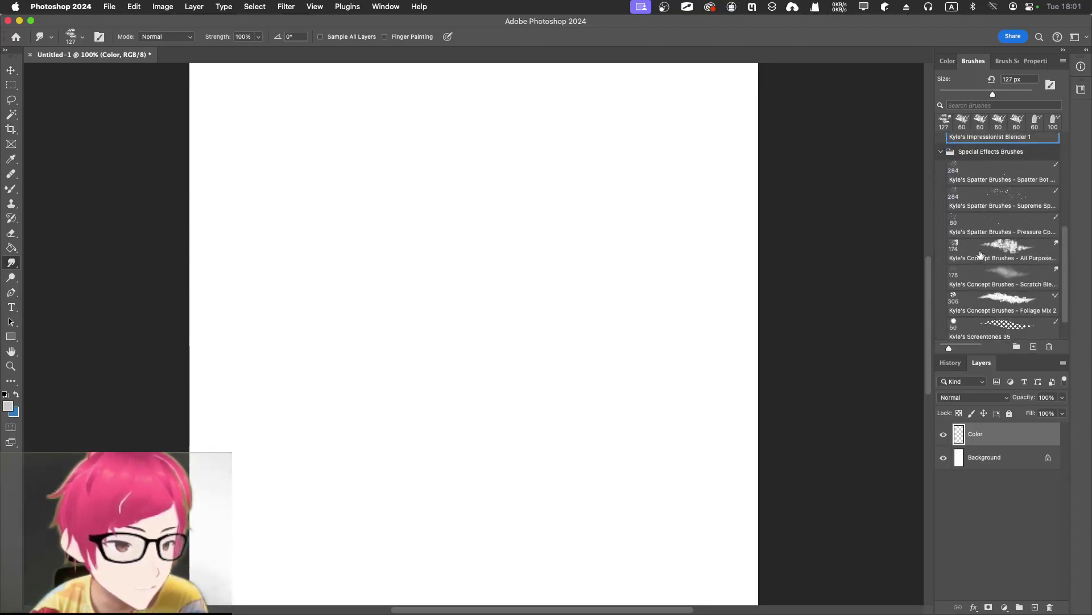
scroll(985, 293, "down", 1)
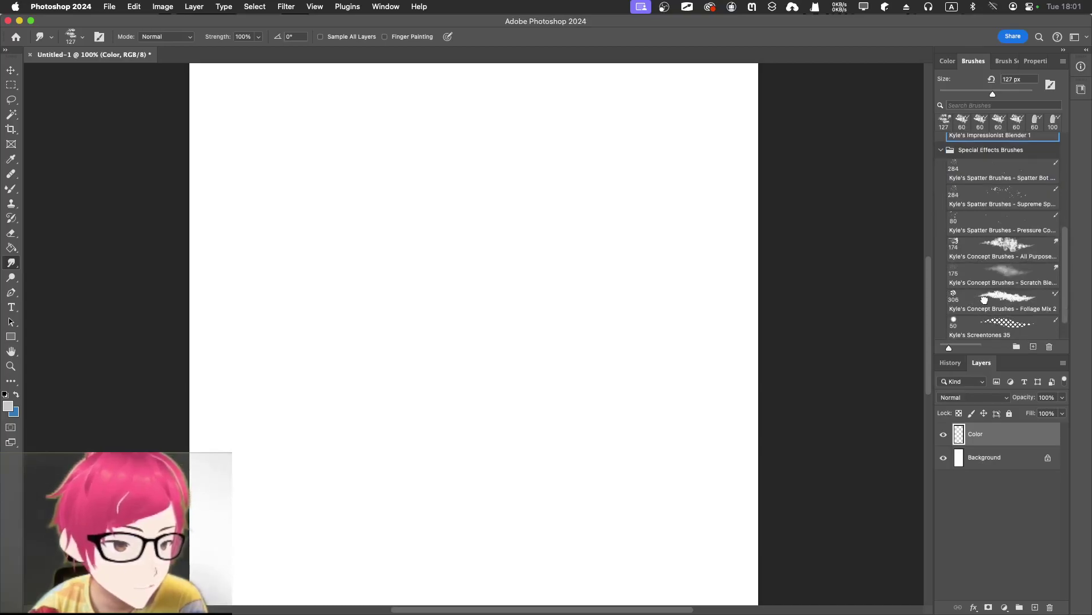
left_click(985, 300)
mouse_move(536, 264)
left_mouse_down()
mouse_move(520, 423)
mouse_move(647, 404)
left_mouse_up()
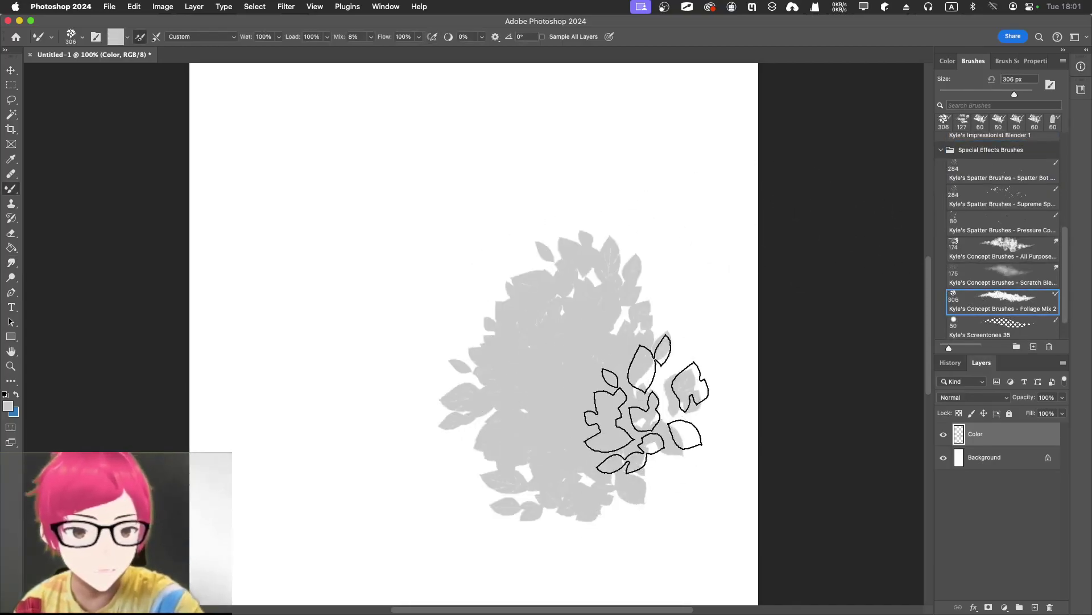
key("ctrl+z")
Step: Test the Kyle's Screentones 35 brush with one stroke on the canvas and undo it
scroll(1006, 307, "down", 1)
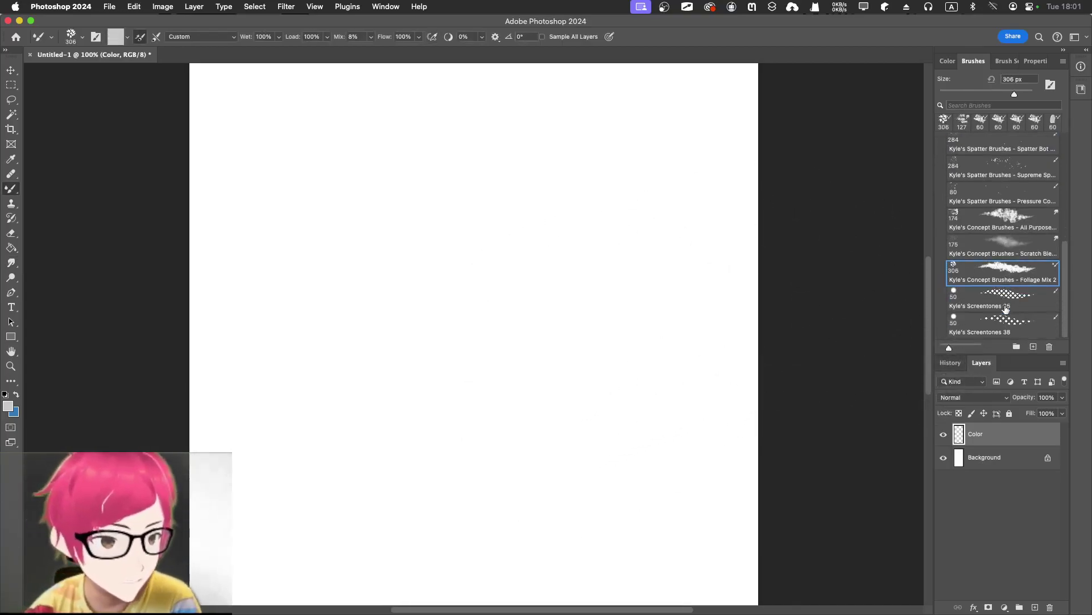
scroll(997, 302, "up", 1)
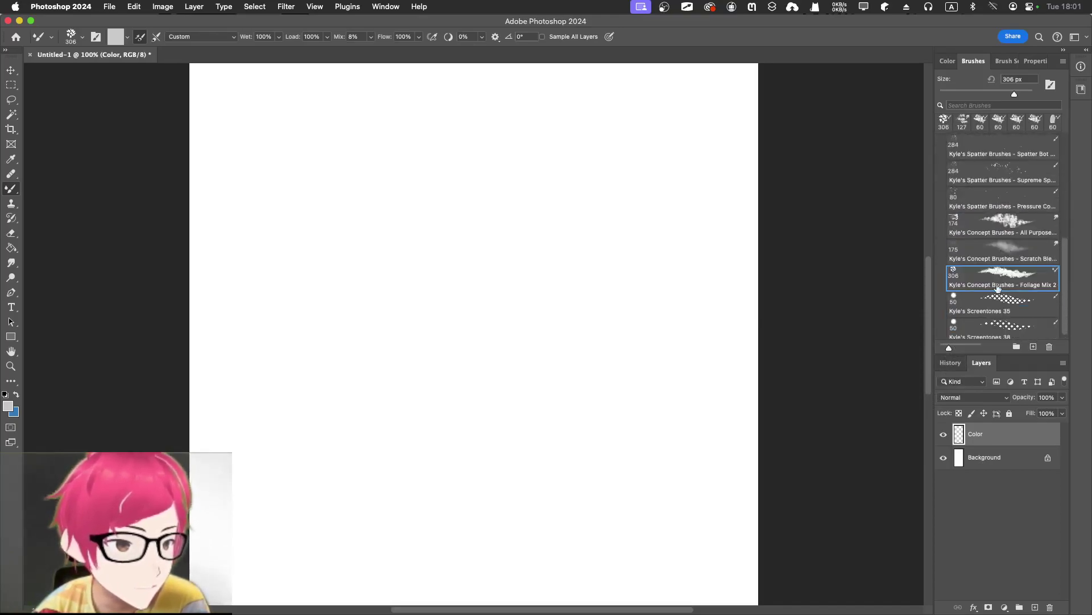
left_click(997, 302)
mouse_move(624, 246)
left_mouse_down()
mouse_move(656, 383)
mouse_move(712, 415)
left_mouse_up()
key("ctrl+z")
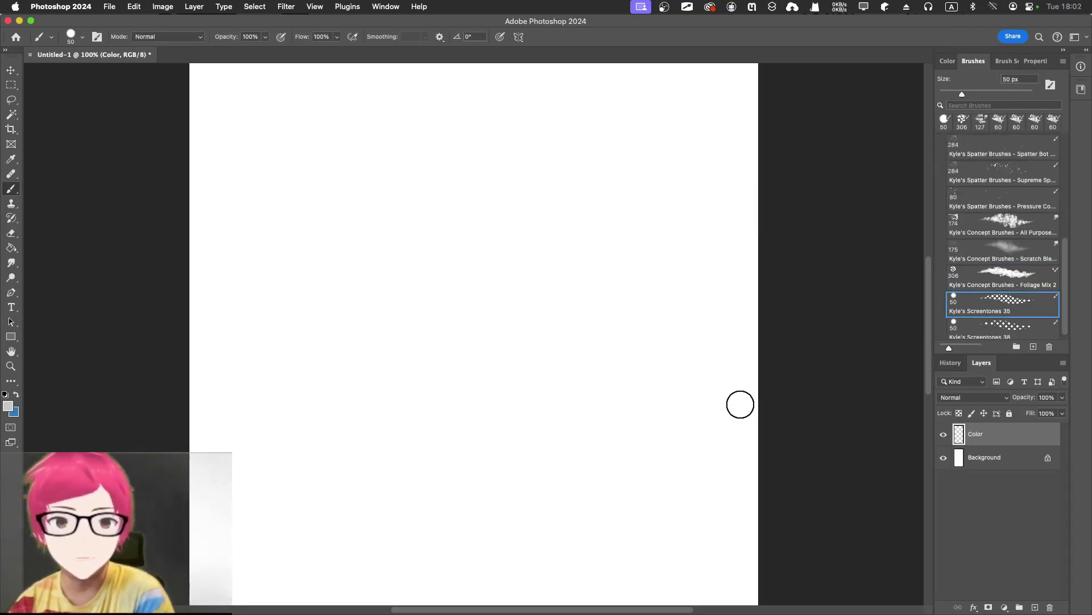
Step: Test the KYLE Ultimate Inking Thick 'n Thin brush with a zigzag stroke and undo it
scroll(969, 296, "up", 5)
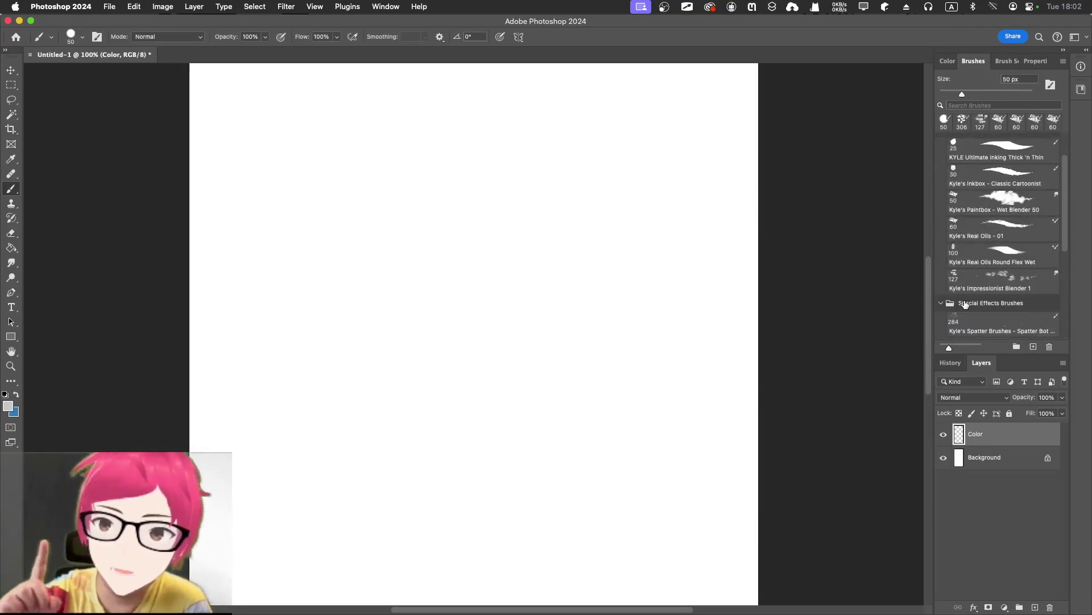
left_click(993, 282)
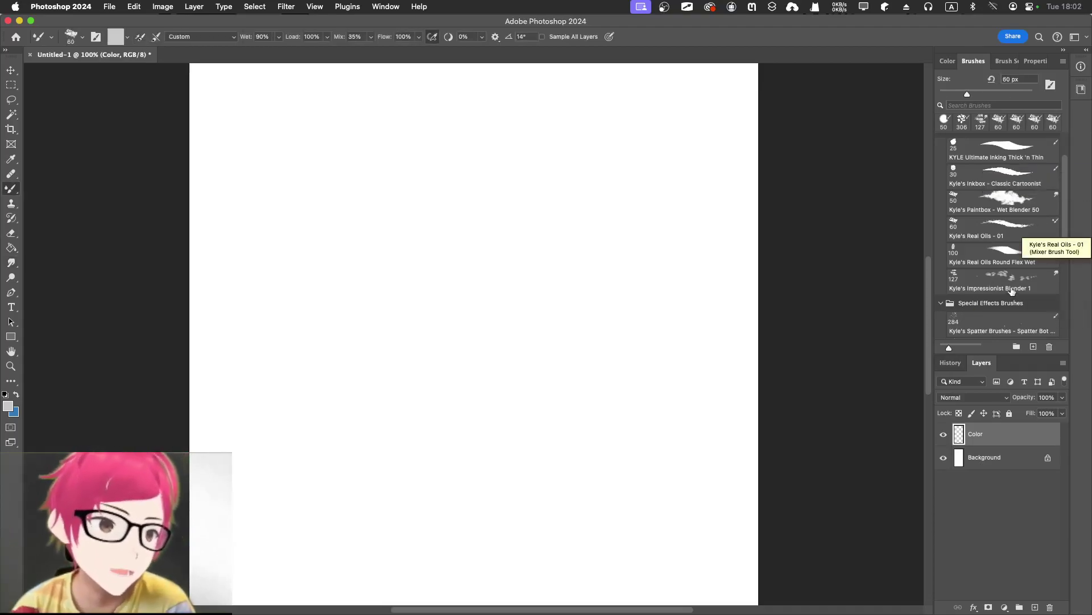
left_click(997, 223)
left_click(999, 179)
left_click(991, 162)
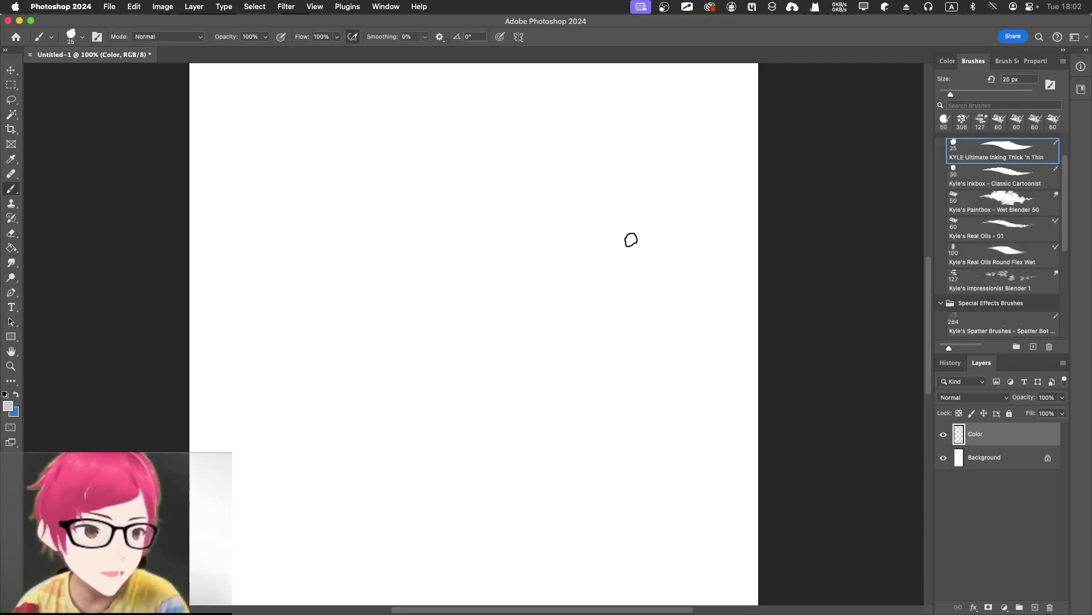
left_click_drag(630, 240, 602, 431)
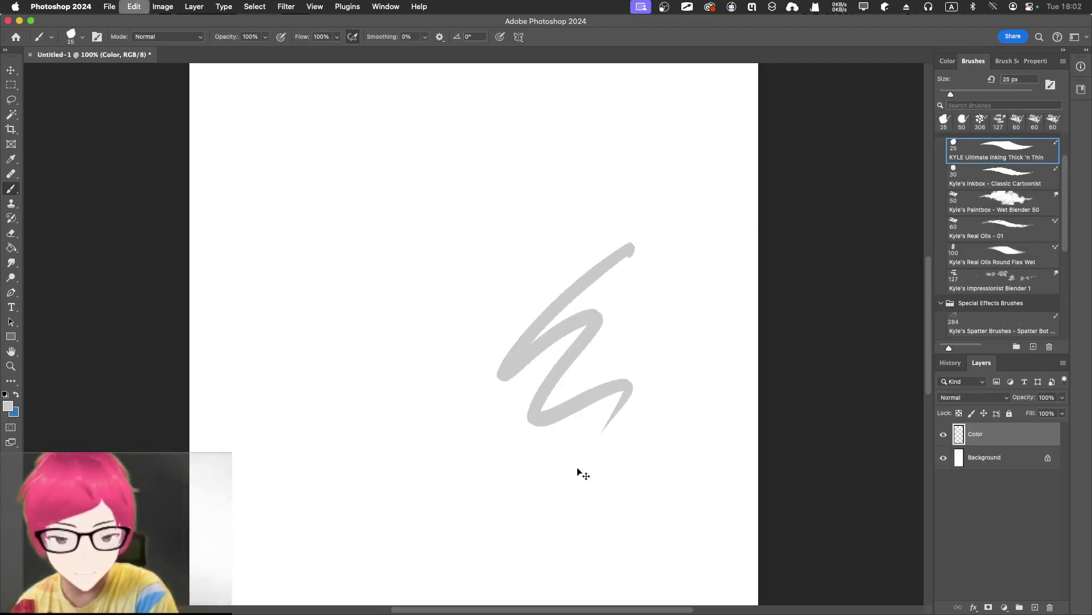
key("super+z")
Step: Choose the Kyle's Real Oils - 01 brush, try it with several diagonal strokes, and undo them all
left_click(1004, 225)
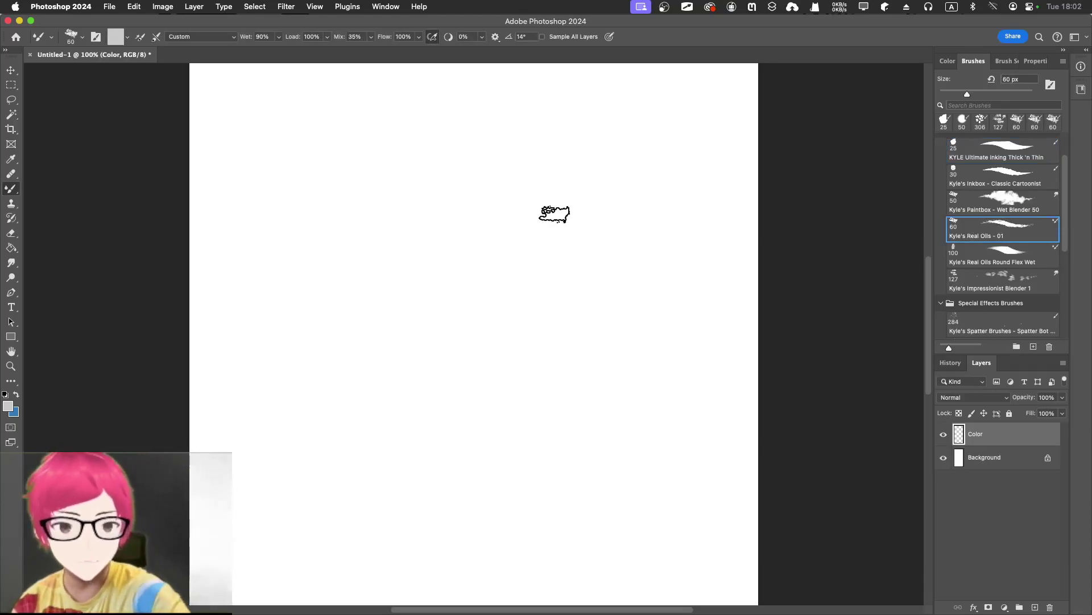
left_click_drag(458, 192, 370, 341)
left_click_drag(594, 221, 481, 344)
left_click_drag(660, 278, 507, 401)
left_click_drag(288, 529, 442, 307)
key("super+z")
key("super+z")
key("super+z")
key("super+z")
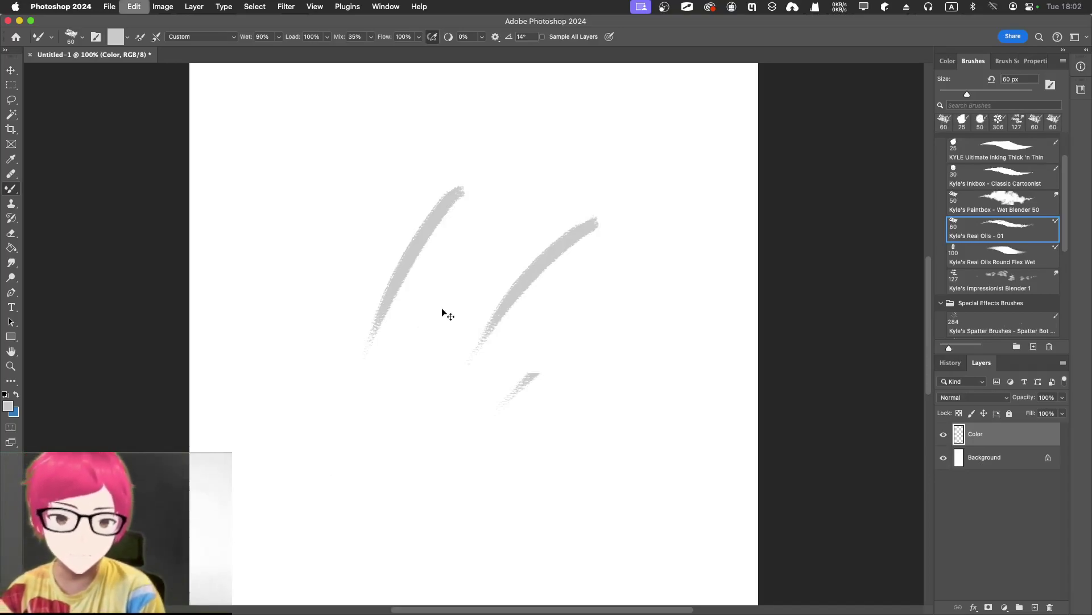
key("super+z")
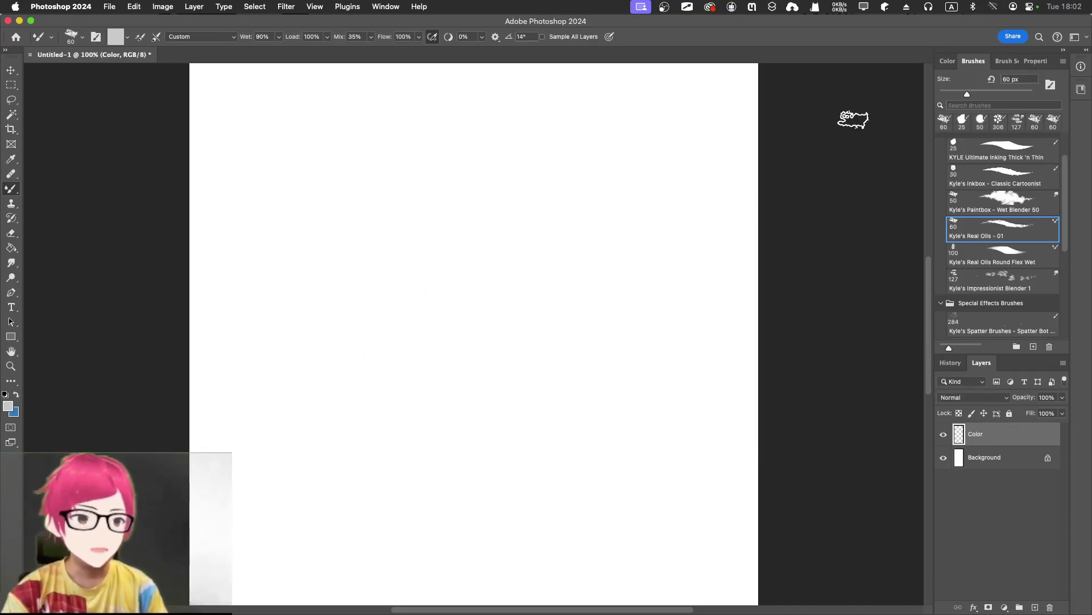
Step: Pick a green with 53% saturation and 84% brightness, try it on the canvas, and undo the stroke
left_click(949, 61)
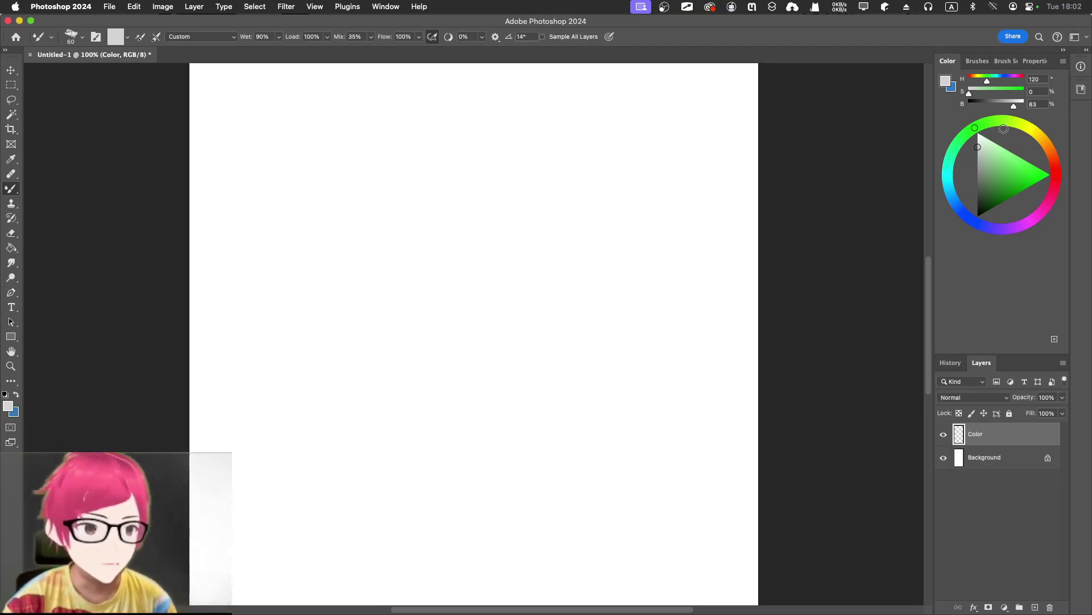
left_click(1009, 161)
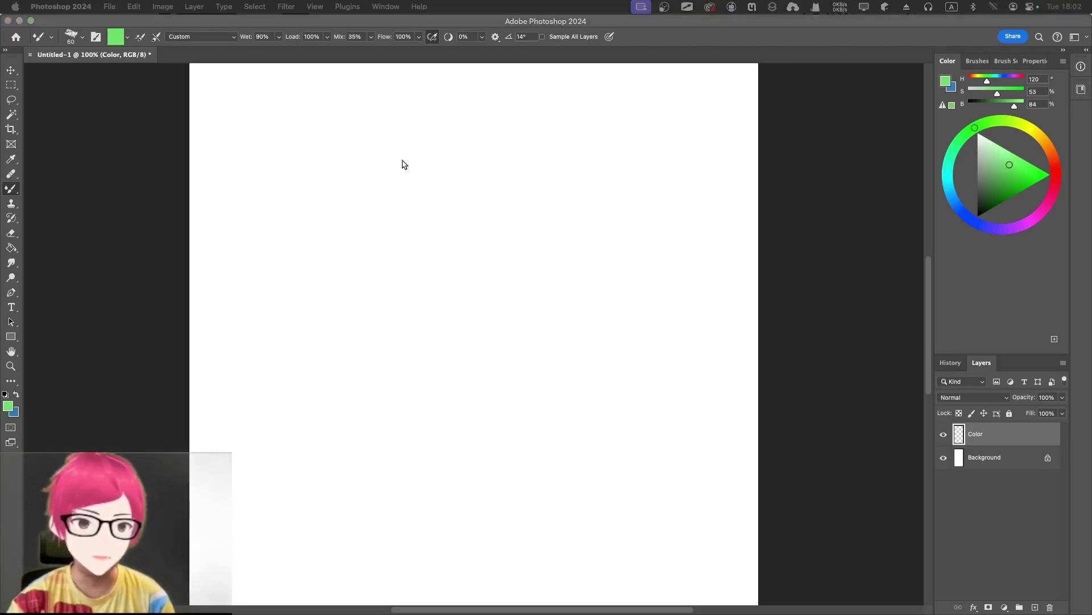
left_click(489, 257)
mouse_move(530, 192)
left_mouse_down()
mouse_move(529, 322)
mouse_move(629, 376)
left_mouse_up()
key("super+z")
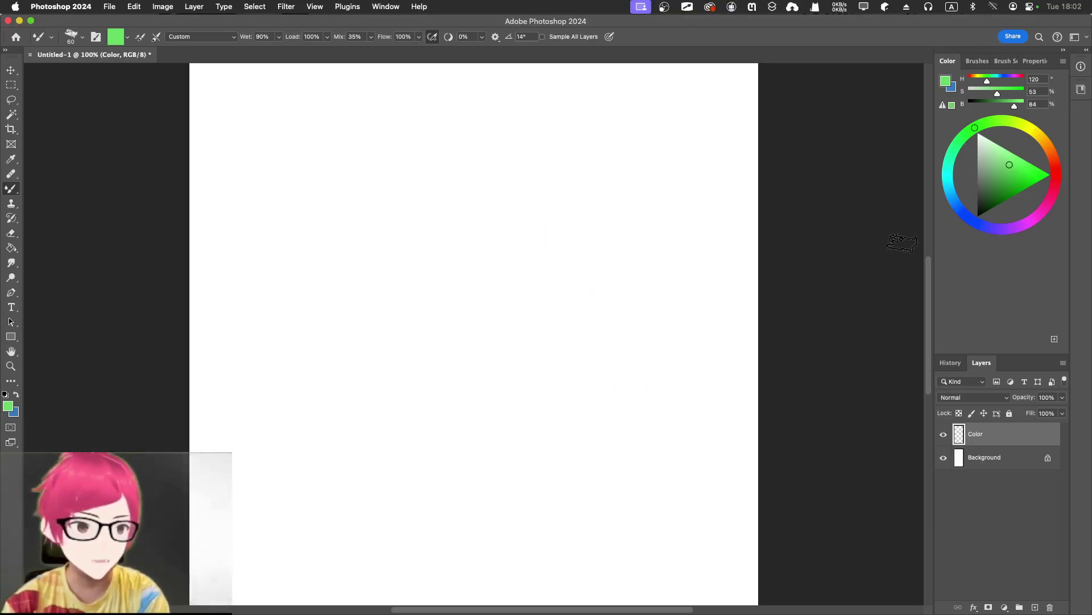
Step: Set the foreground to a light grey with 0% saturation and 85% brightness, testing it with a zigzag stroke that is undone
left_click(976, 157)
left_click_drag(978, 157, 978, 150)
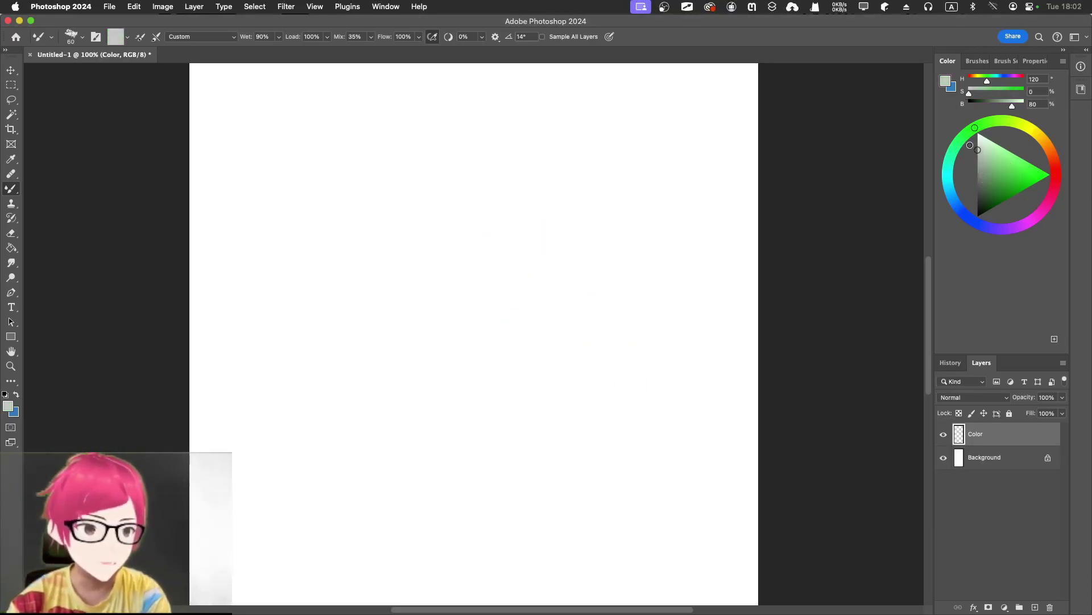
mouse_move(463, 240)
left_mouse_down()
mouse_move(419, 298)
mouse_move(558, 335)
left_mouse_up()
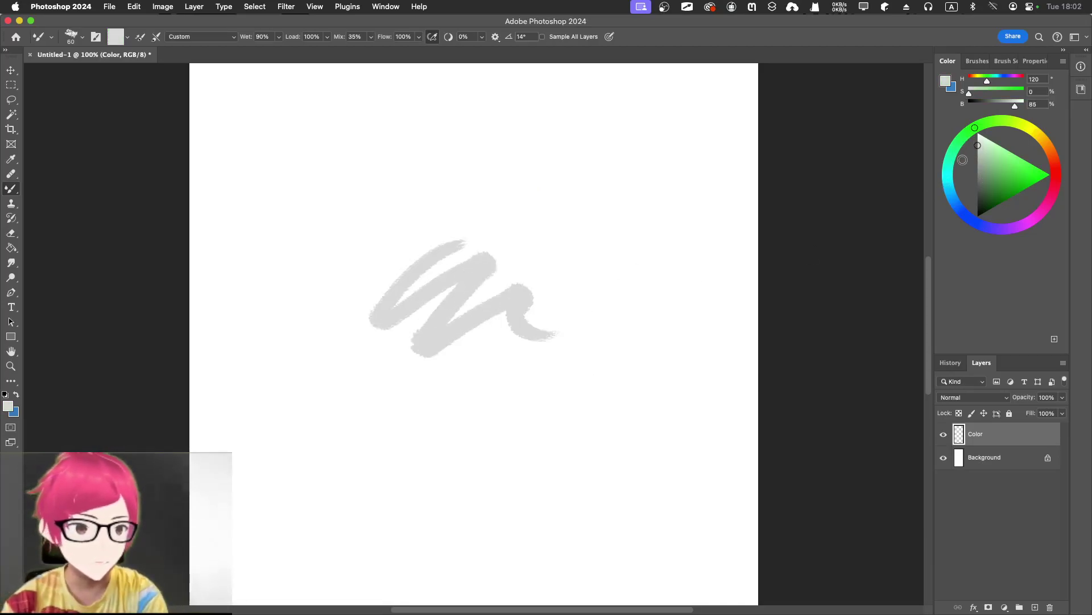
key("super+z")
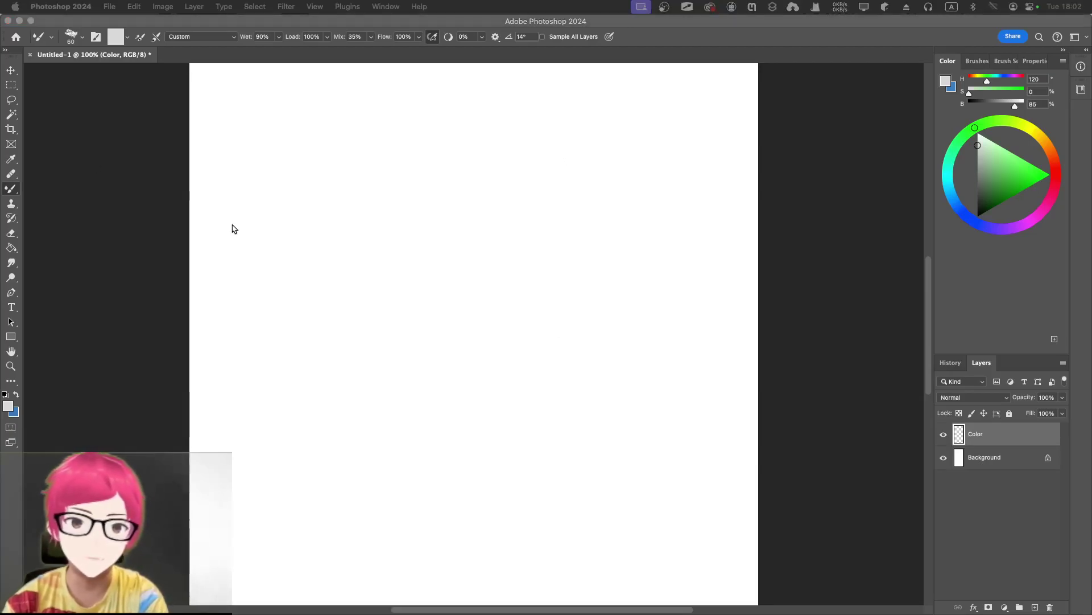
Step: Paint long vertical light grey strokes down the left side of the canvas on the Color layer
left_click(252, 248)
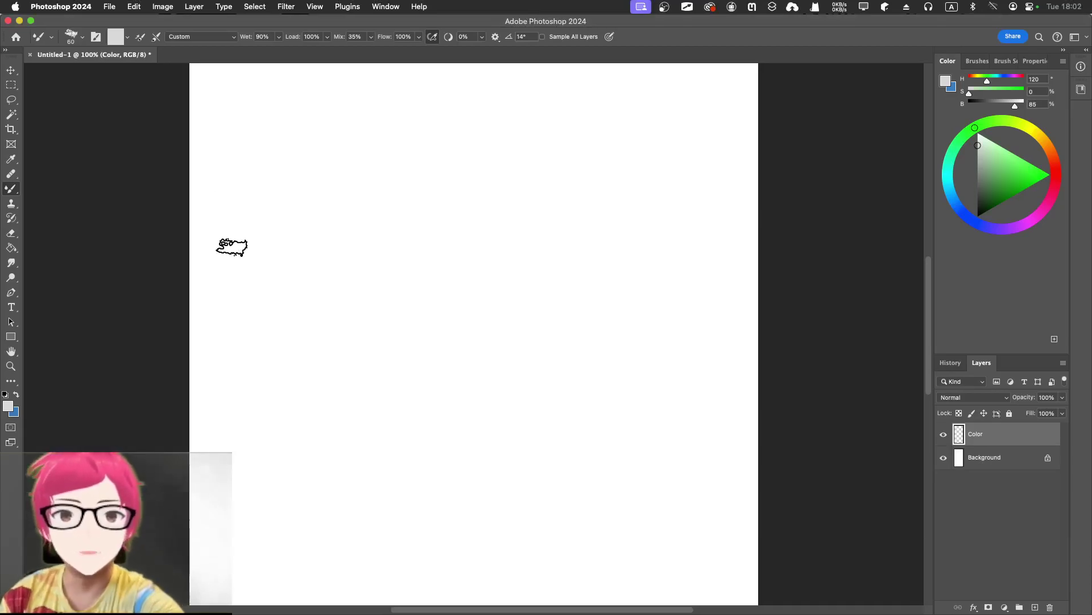
left_click_drag(202, 245, 200, 367)
left_click_drag(199, 65, 200, 227)
left_click_drag(222, 91, 223, 578)
mouse_move(223, 326)
left_mouse_down()
mouse_move(205, 370)
mouse_move(217, 336)
mouse_move(205, 214)
mouse_move(198, 344)
mouse_move(220, 378)
mouse_move(239, 178)
mouse_move(264, 108)
mouse_move(263, 345)
mouse_move(237, 339)
mouse_move(251, 401)
mouse_move(237, 114)
mouse_move(289, 154)
mouse_move(308, 83)
mouse_move(288, 503)
mouse_move(254, 439)
mouse_move(214, 313)
mouse_move(242, 433)
left_mouse_up()
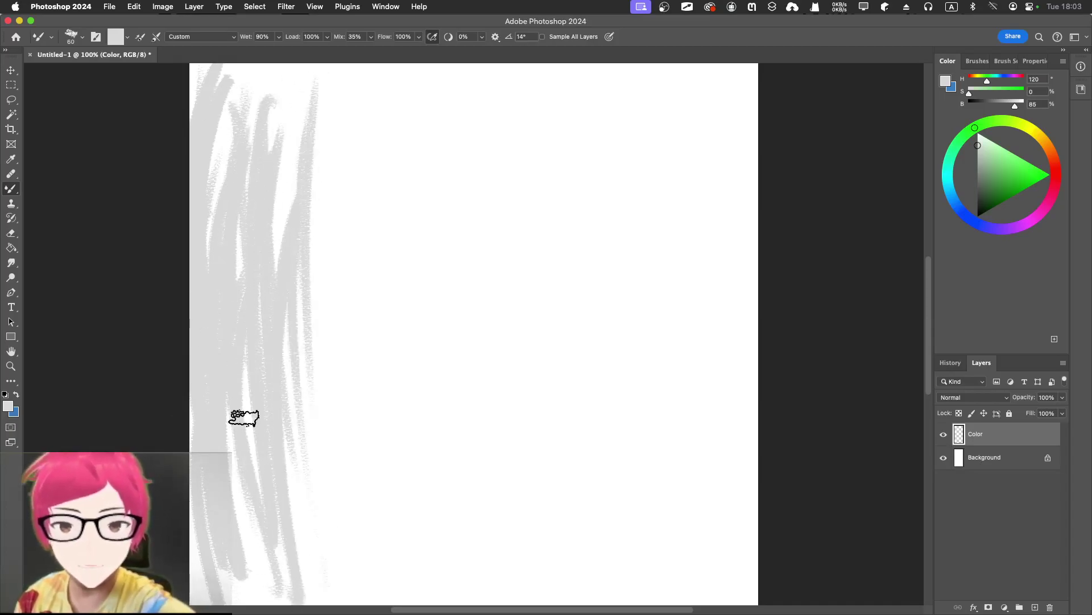
Step: Extend the light grey oil strokes along the lower part of the canvas and up its right side
left_click_drag(244, 581, 485, 585)
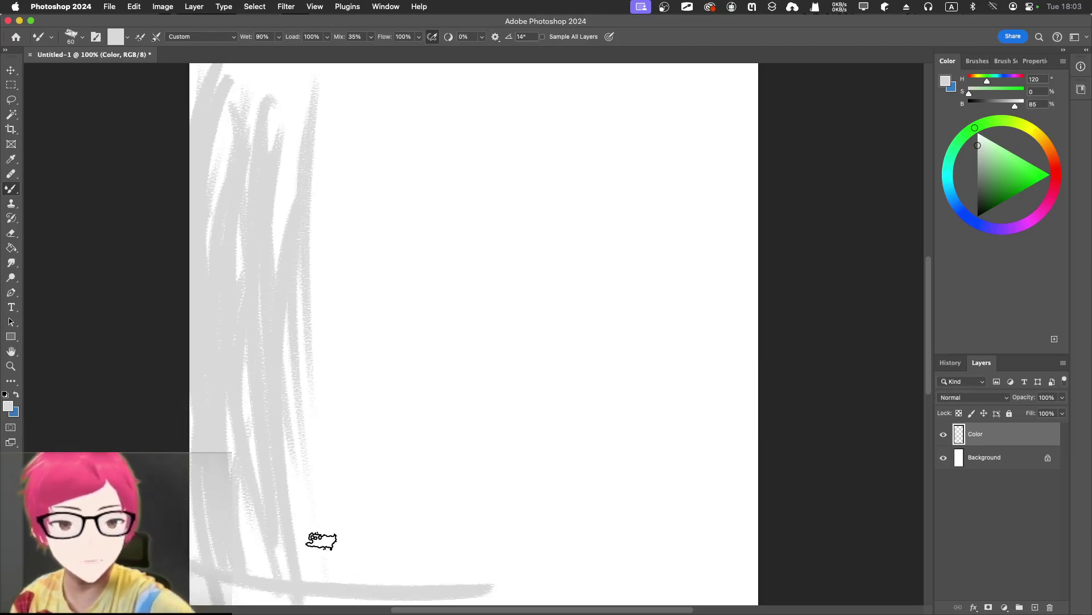
mouse_move(203, 587)
left_mouse_down()
mouse_move(425, 583)
mouse_move(394, 557)
mouse_move(225, 565)
mouse_move(392, 547)
mouse_move(589, 566)
mouse_move(193, 563)
mouse_move(627, 569)
mouse_move(284, 574)
mouse_move(355, 560)
mouse_move(709, 559)
mouse_move(298, 580)
mouse_move(571, 556)
mouse_move(201, 584)
mouse_move(366, 565)
left_mouse_up()
mouse_move(272, 601)
left_mouse_down()
mouse_move(328, 573)
mouse_move(425, 567)
mouse_move(718, 590)
mouse_move(713, 405)
mouse_move(689, 436)
mouse_move(721, 390)
mouse_move(669, 433)
mouse_move(649, 432)
mouse_move(690, 427)
mouse_move(731, 399)
mouse_move(733, 479)
left_mouse_up()
mouse_move(683, 298)
left_mouse_down()
mouse_move(666, 254)
mouse_move(639, 339)
mouse_move(663, 210)
left_mouse_up()
mouse_move(662, 168)
left_mouse_down()
mouse_move(687, 117)
mouse_move(673, 167)
mouse_move(660, 150)
mouse_move(729, 132)
mouse_move(731, 171)
mouse_move(729, 108)
mouse_move(752, 153)
mouse_move(693, 105)
mouse_move(704, 136)
mouse_move(713, 395)
mouse_move(742, 335)
mouse_move(741, 398)
mouse_move(717, 406)
mouse_move(686, 253)
mouse_move(689, 340)
mouse_move(669, 189)
mouse_move(654, 403)
mouse_move(639, 203)
mouse_move(649, 442)
mouse_move(645, 194)
mouse_move(639, 313)
mouse_move(633, 302)
mouse_move(651, 472)
mouse_move(654, 373)
mouse_move(656, 514)
mouse_move(660, 374)
mouse_move(631, 449)
mouse_move(652, 404)
mouse_move(644, 444)
mouse_move(661, 575)
mouse_move(676, 280)
mouse_move(668, 155)
mouse_move(671, 183)
mouse_move(644, 140)
mouse_move(639, 162)
mouse_move(658, 221)
mouse_move(703, 131)
left_mouse_up()
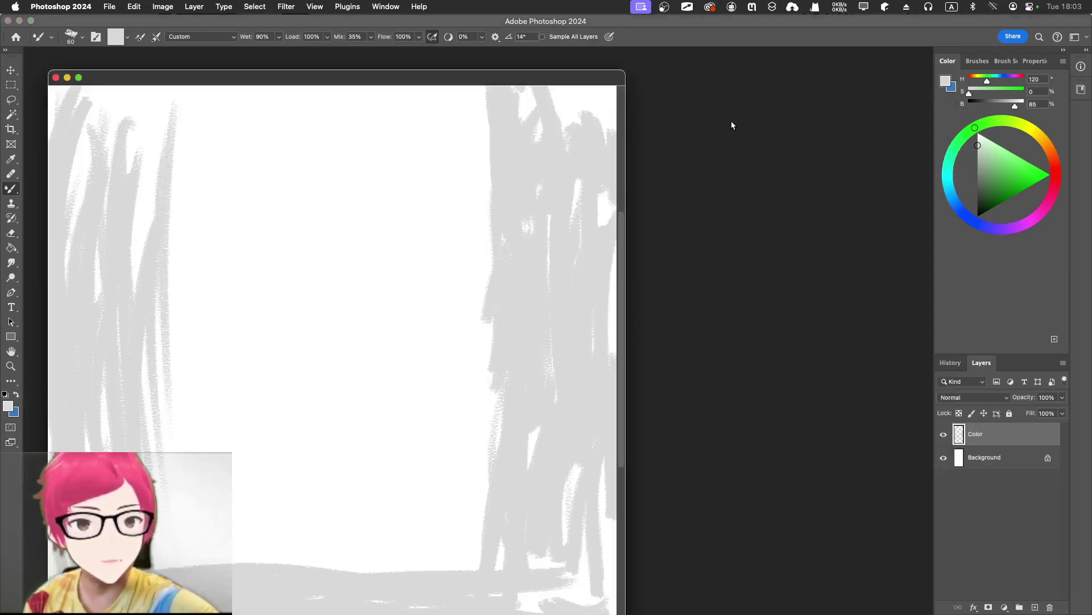
Step: Move the floating document window up beneath the brush options and widen it to fill the workspace between the side panels
key("super+o")
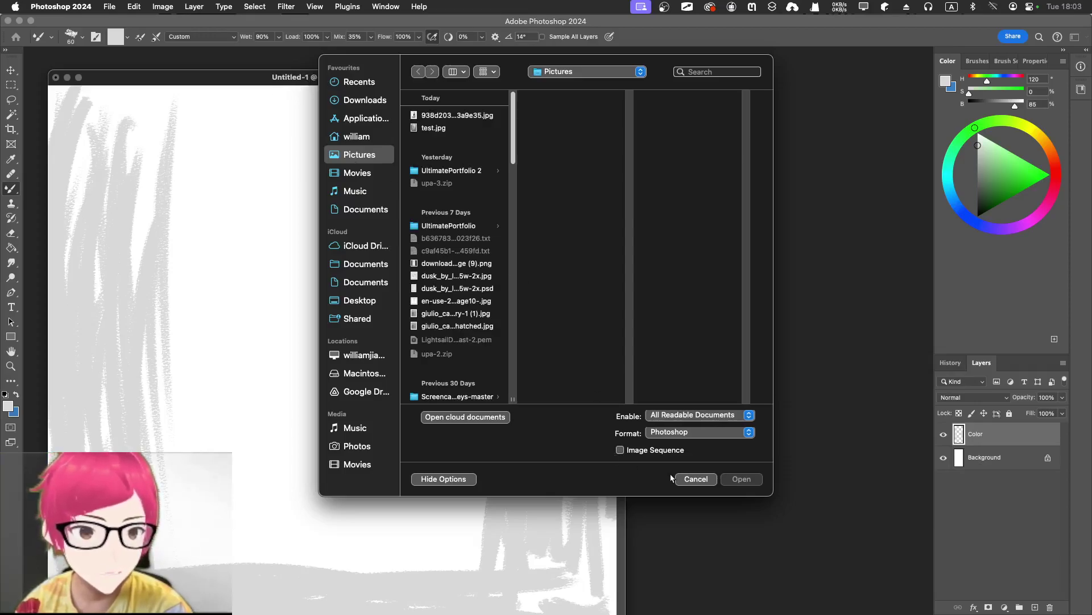
left_click(696, 479)
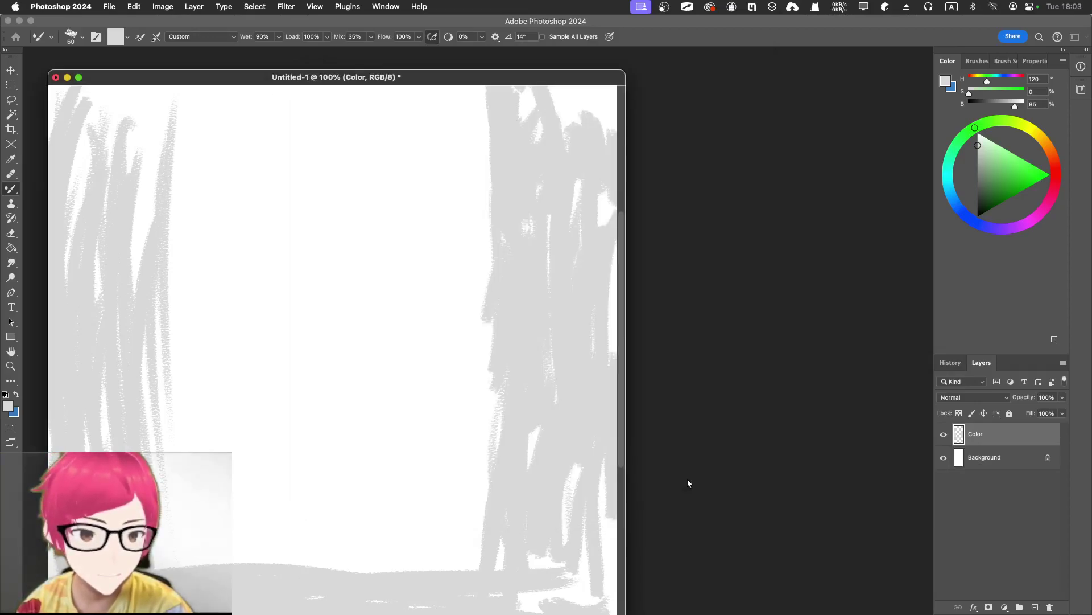
left_click_drag(258, 78, 257, 58)
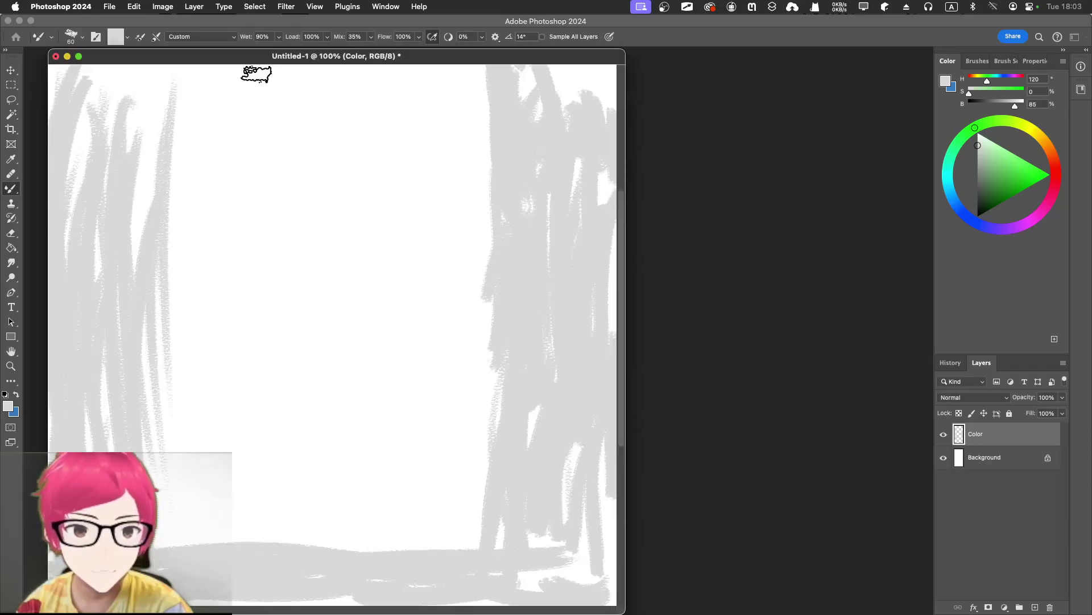
left_click(78, 57)
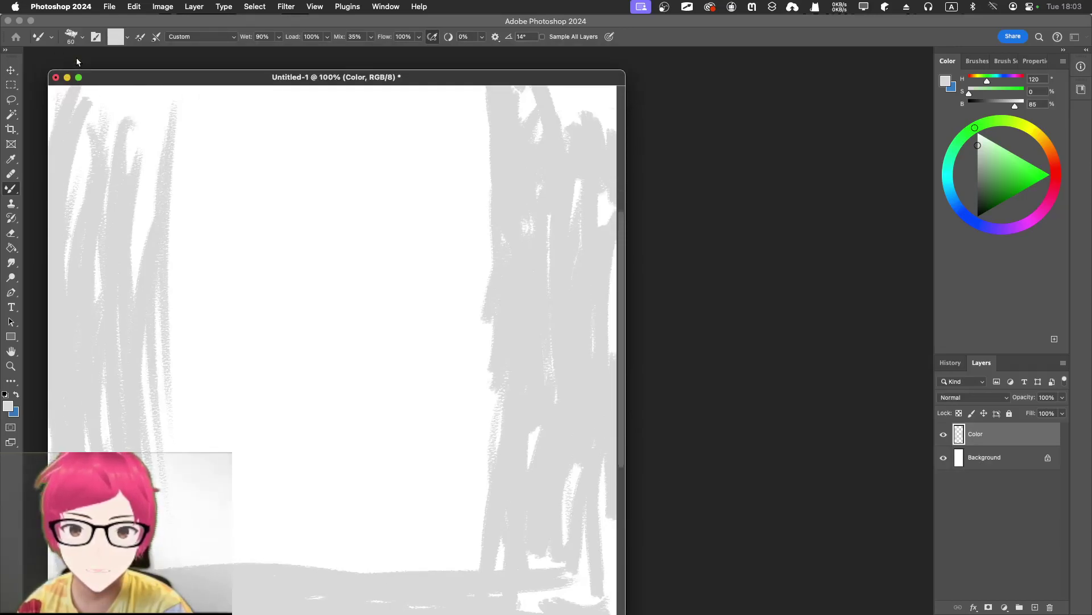
left_click_drag(100, 76, 99, 55)
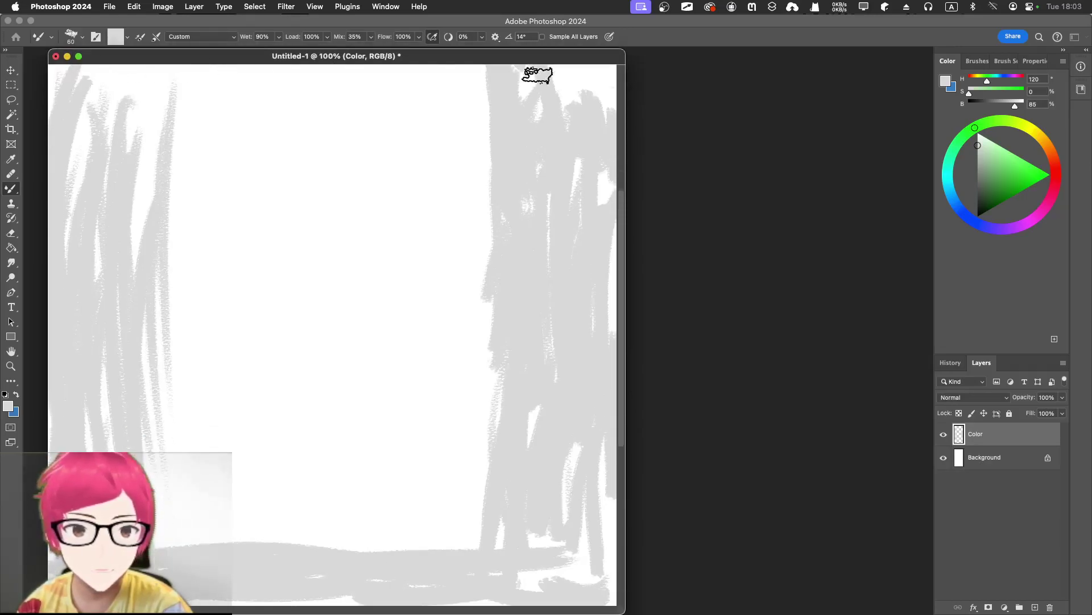
left_click_drag(188, 60, 390, 63)
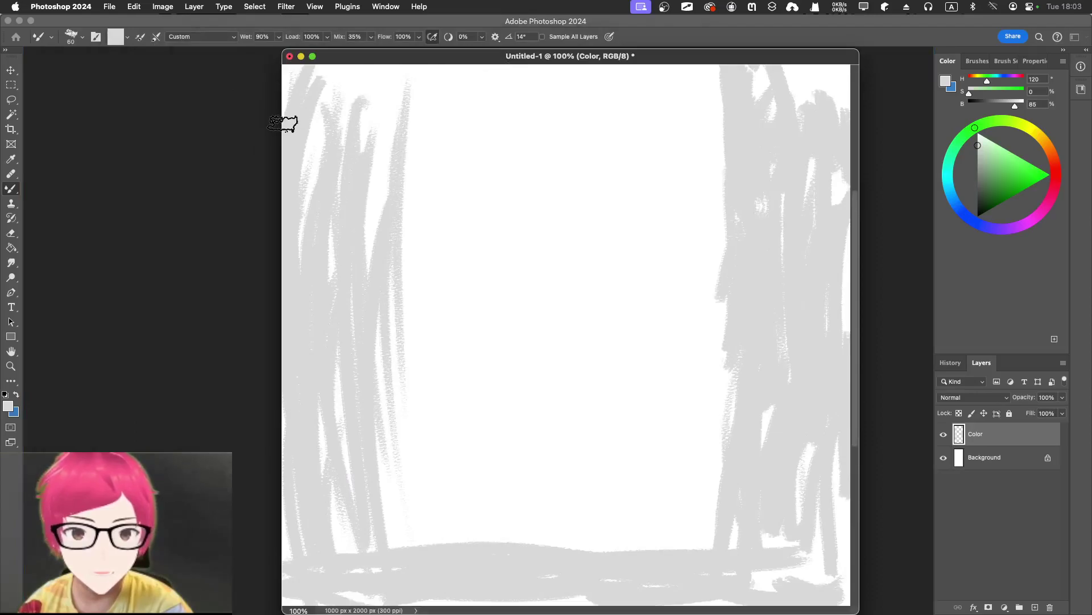
left_click_drag(280, 123, 25, 104)
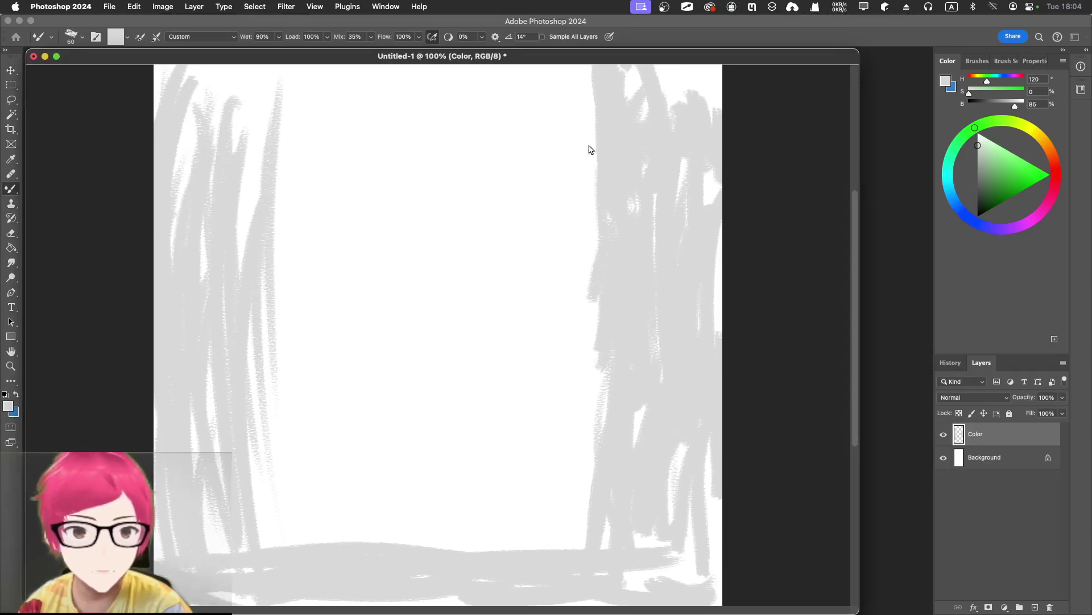
mouse_move(860, 234)
left_mouse_down()
mouse_move(950, 239)
mouse_move(933, 245)
left_mouse_up()
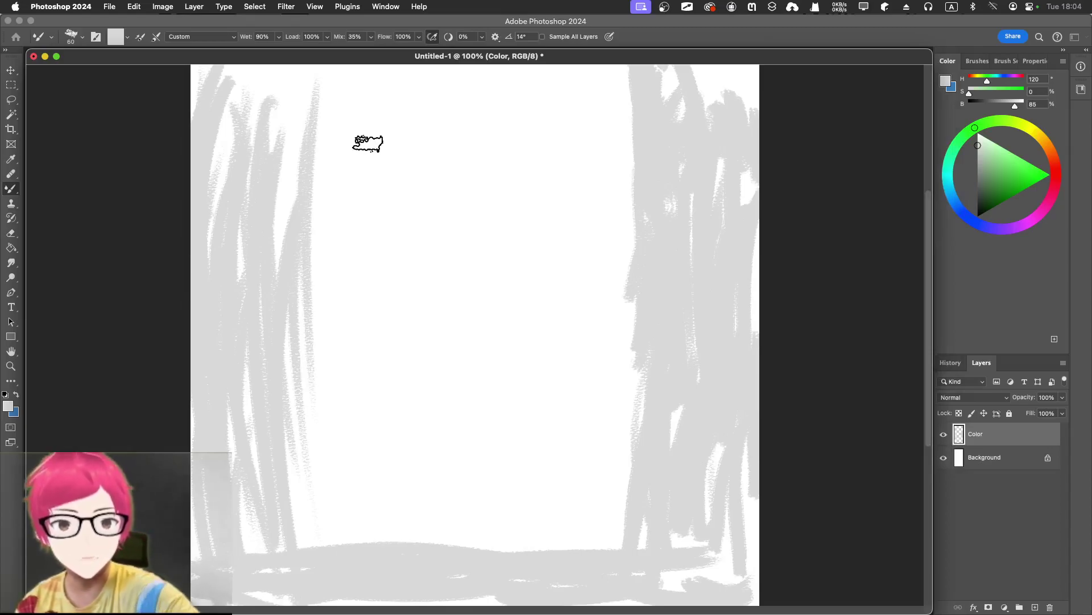
Step: Paint a short light grey stroke over the upper part of the strokes on the canvas's left side
left_click_drag(307, 73, 300, 136)
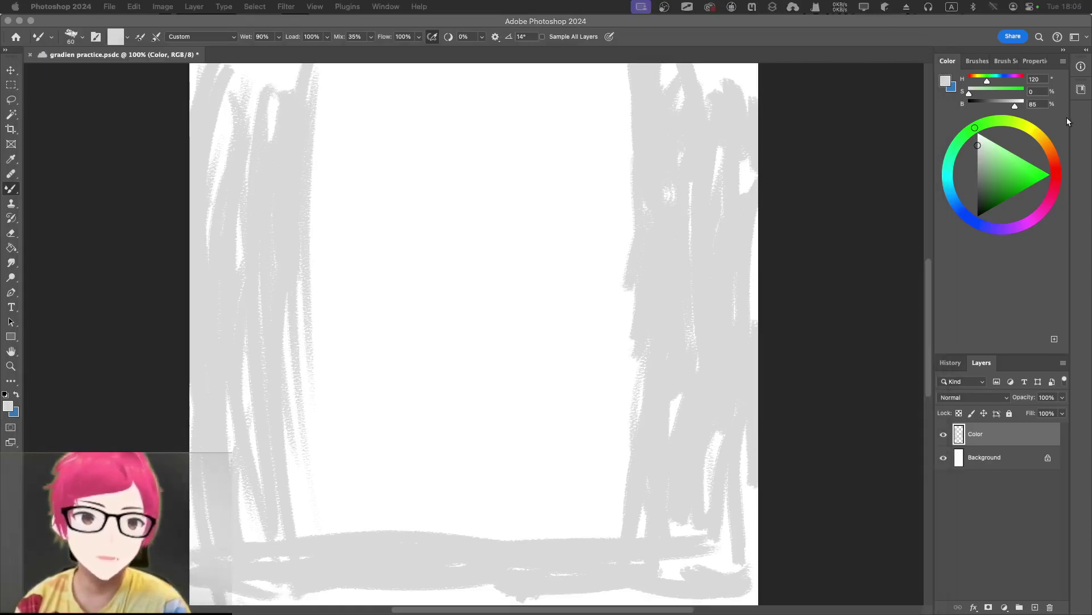
Step: Fill the gaps in the light grey strokes on the canvas's left and right sides with more vertical oil strokes
left_click(827, 293)
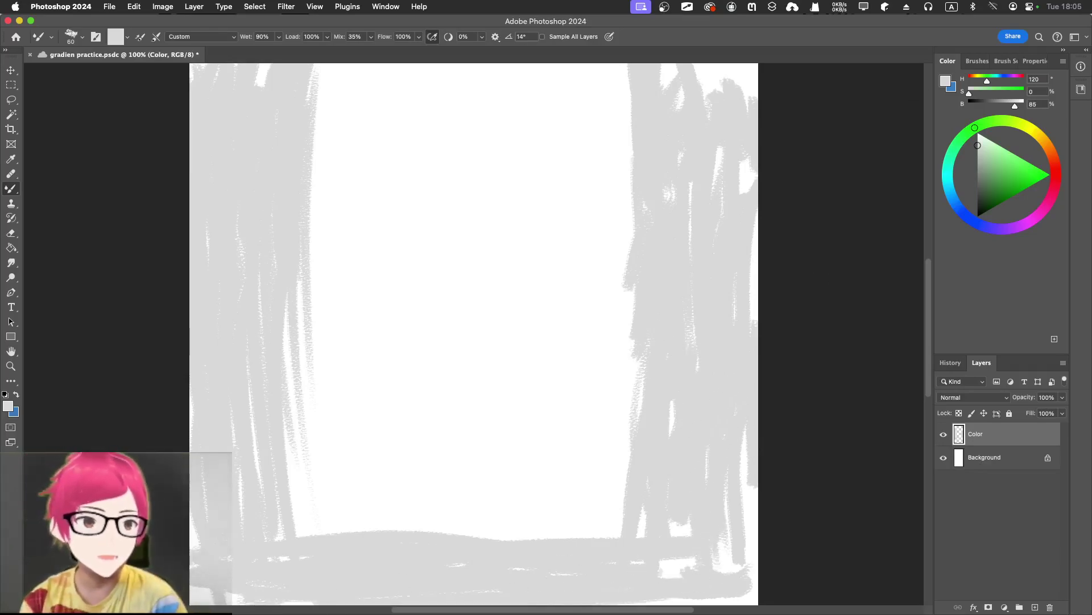
left_click(698, 433)
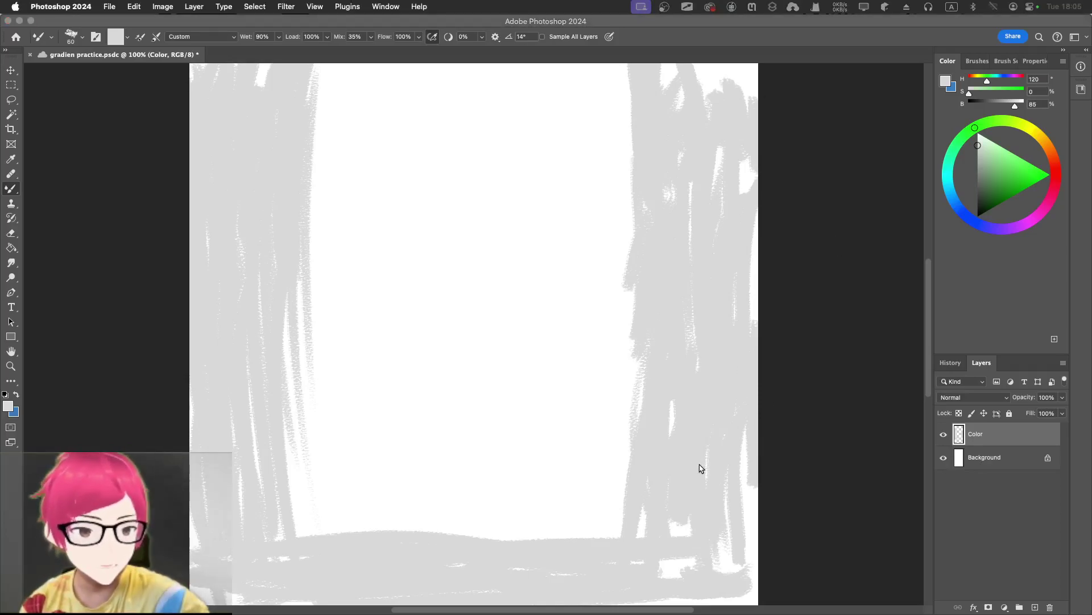
mouse_move(730, 492)
left_mouse_down()
mouse_move(692, 588)
mouse_move(736, 103)
mouse_move(736, 302)
mouse_move(682, 81)
left_mouse_up()
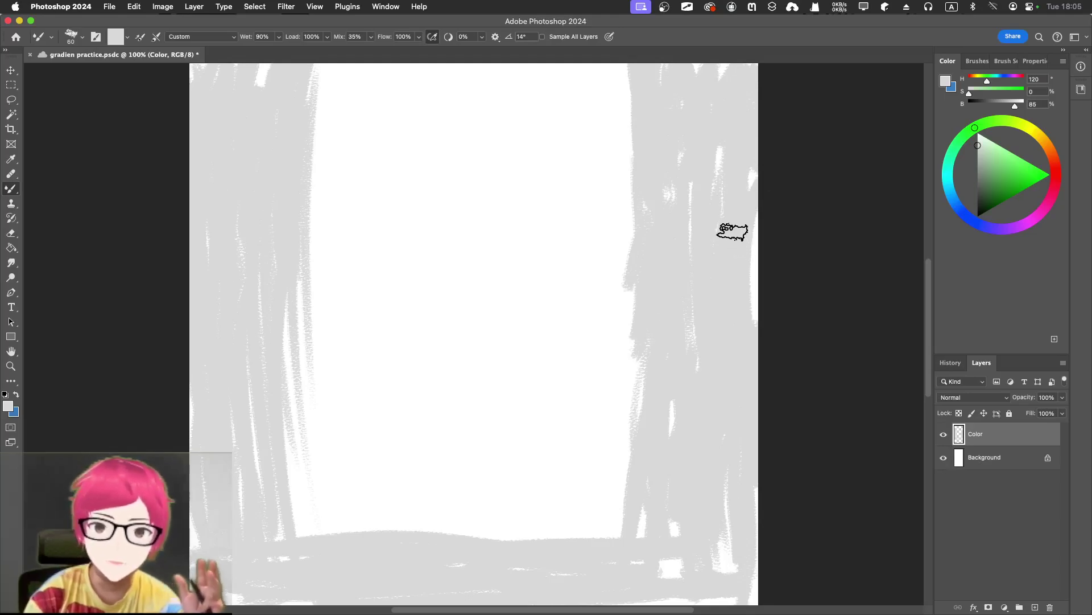
Step: Rename the Color layer as Env
double_click(976, 432)
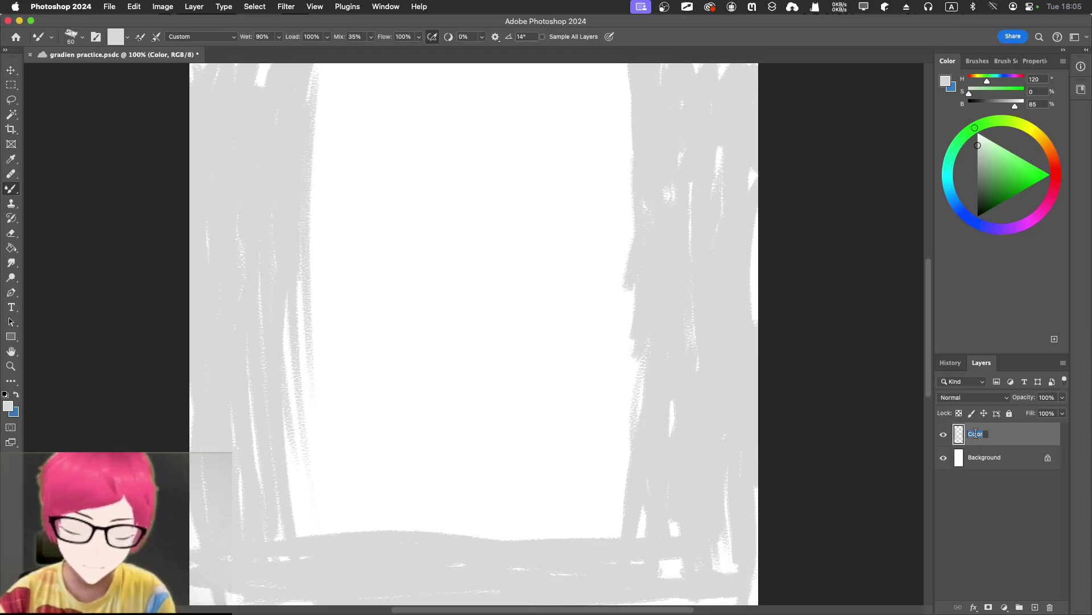
type("Env")
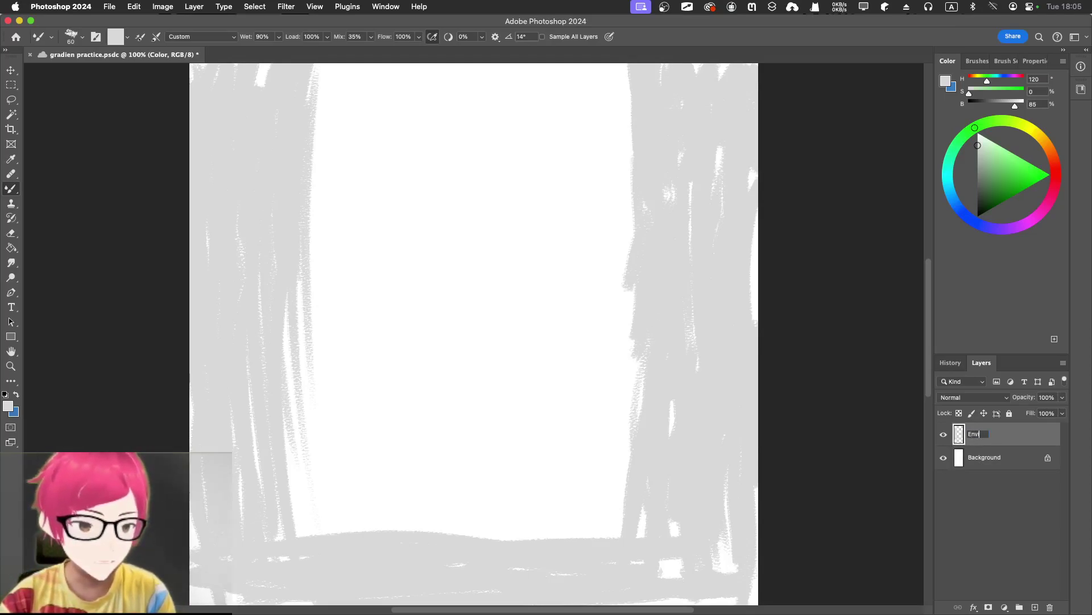
key("Return")
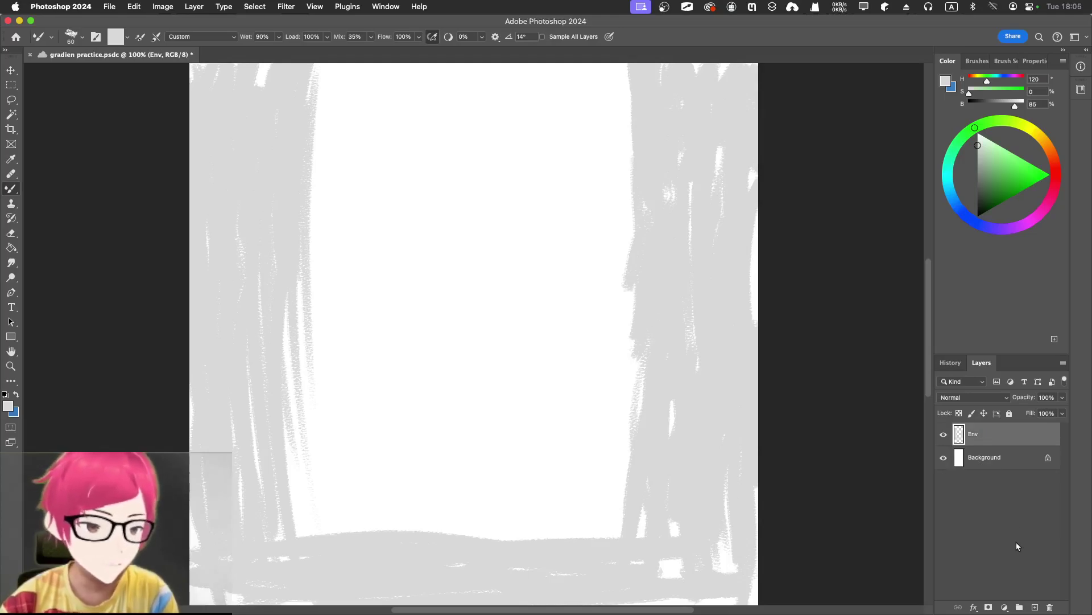
Step: Add a new layer above Env and name it "posh girl"
left_click(1033, 607)
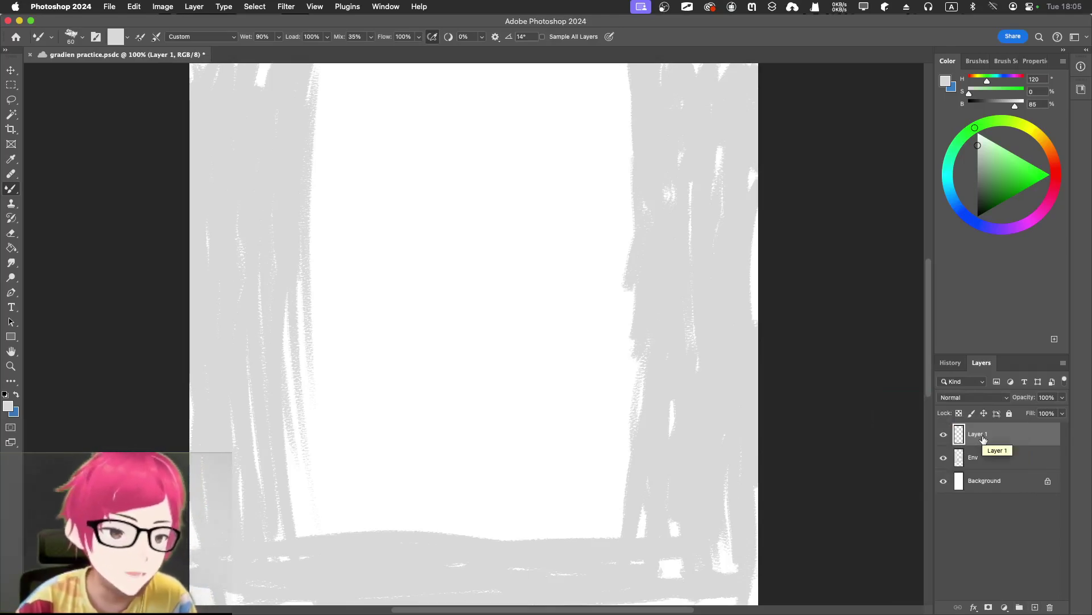
double_click(984, 441)
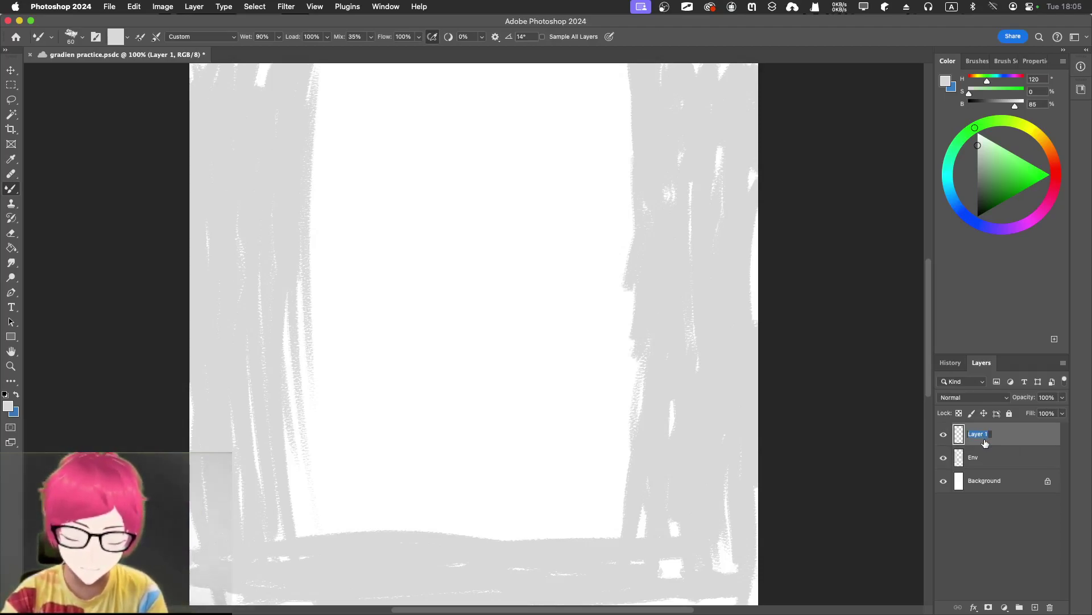
type("posh")
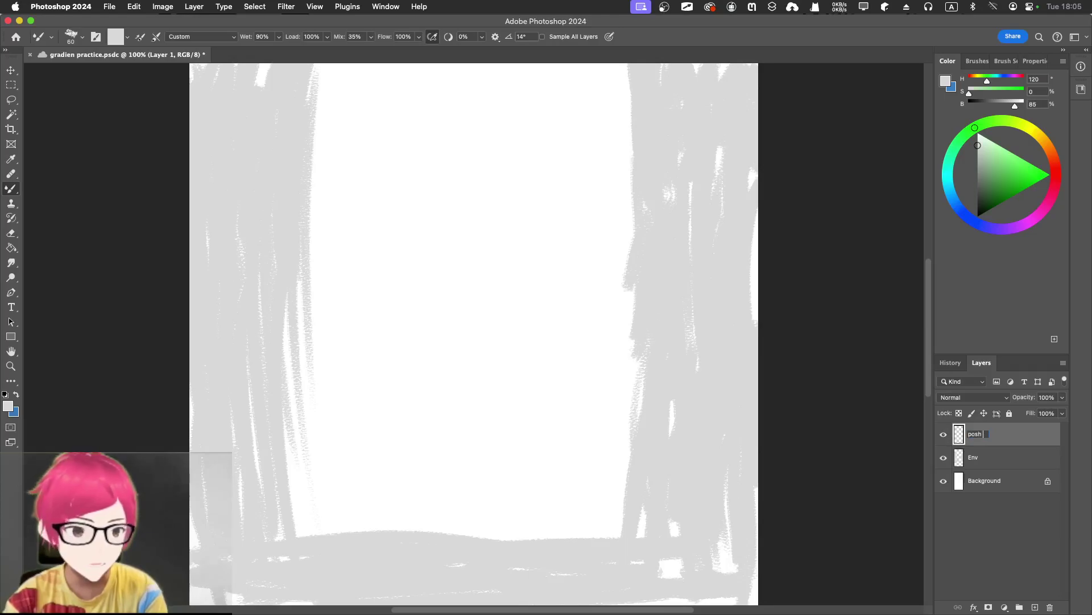
key("Return")
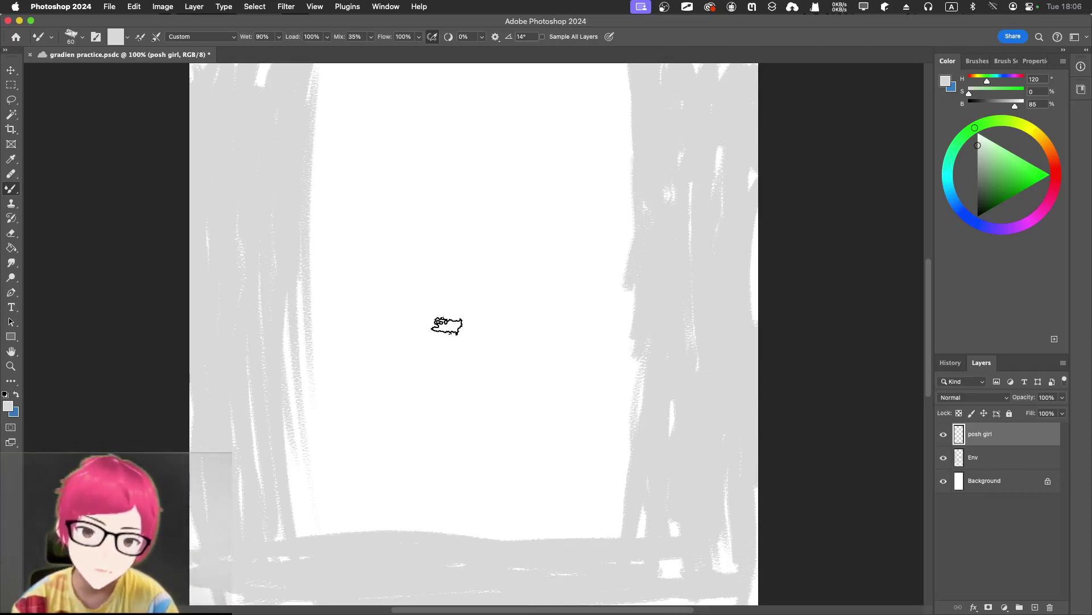
left_click(15, 193)
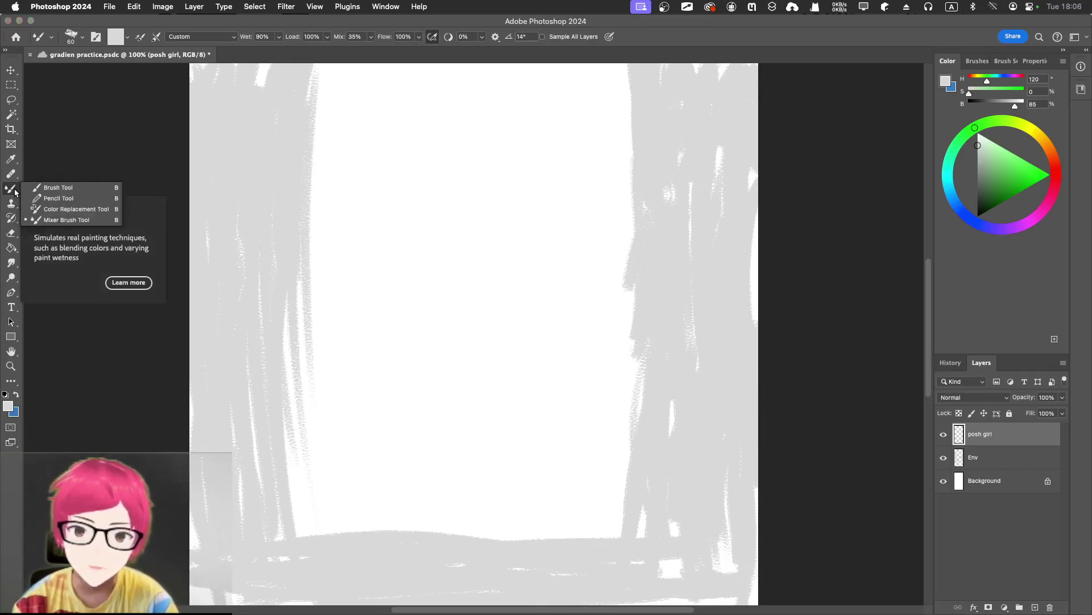
left_click(48, 188)
left_click_drag(414, 249, 414, 403)
left_click_drag(526, 330, 439, 430)
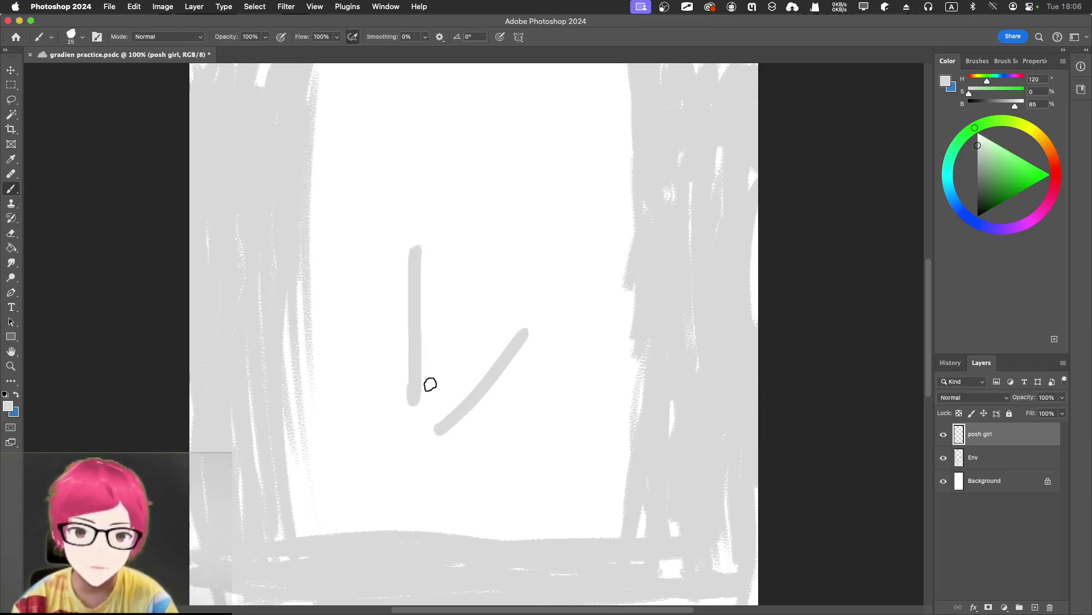
left_click_drag(504, 228, 523, 293)
left_click_drag(497, 342, 558, 367)
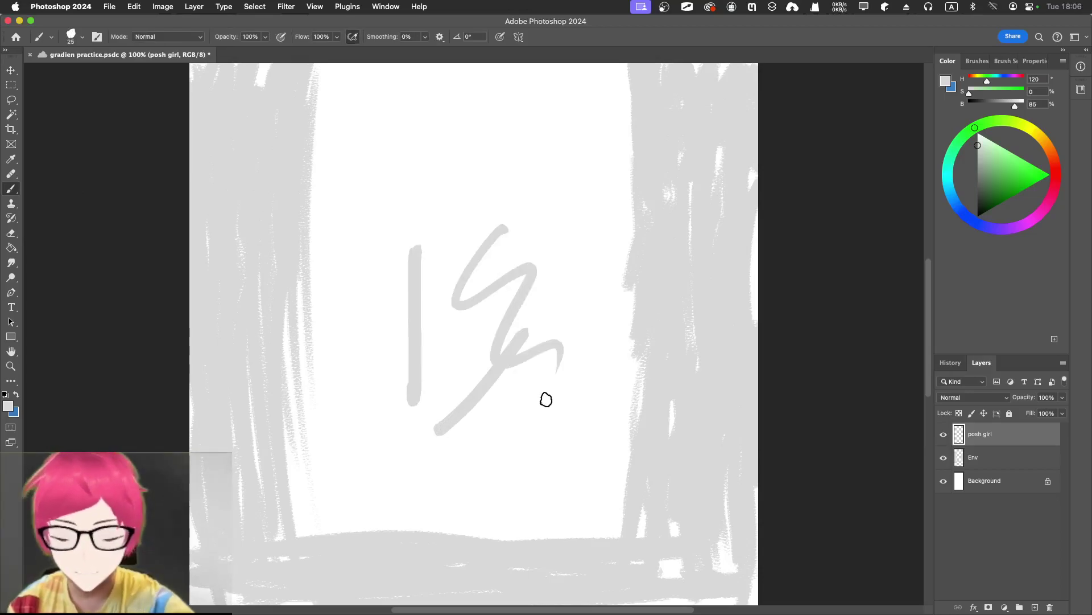
key("super+z")
key("super+z")
key("super+z")
key("super+z")
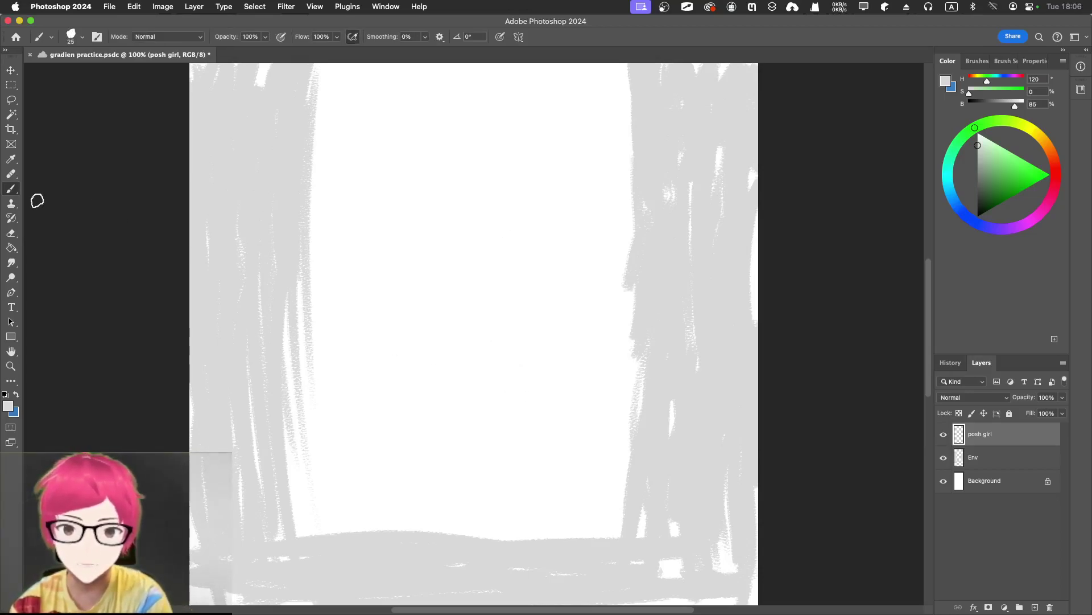
right_click(12, 190)
left_click(55, 221)
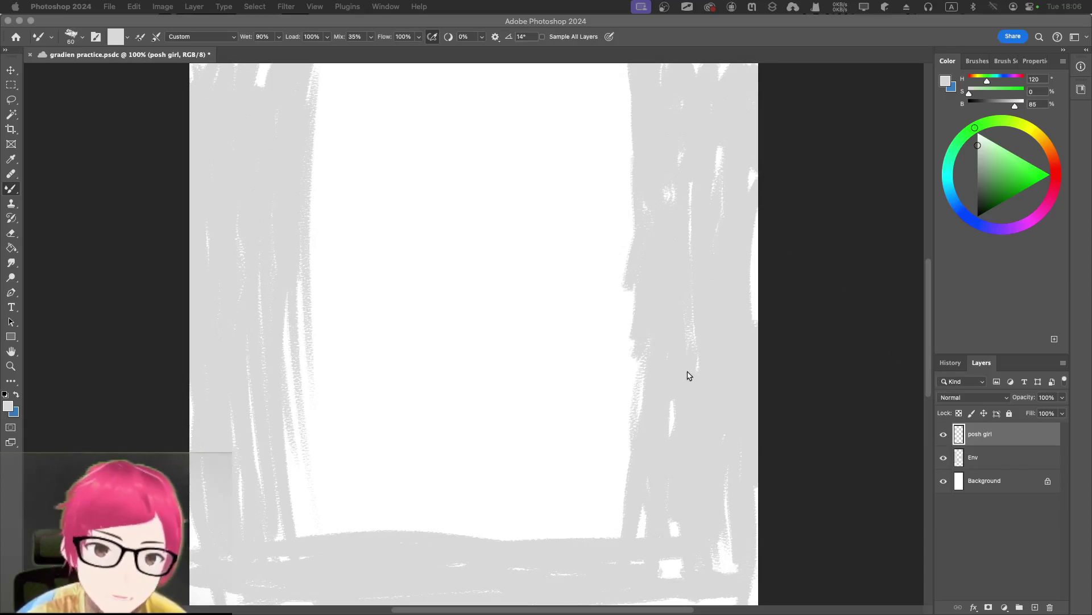
Step: Reduce the Mixer Brush size to 15 and sketch the figure's rounded head near the top centre of the canvas
left_click(494, 135)
key("bracketleft")
key("bracketleft")
key("bracketleft")
key("bracketleft")
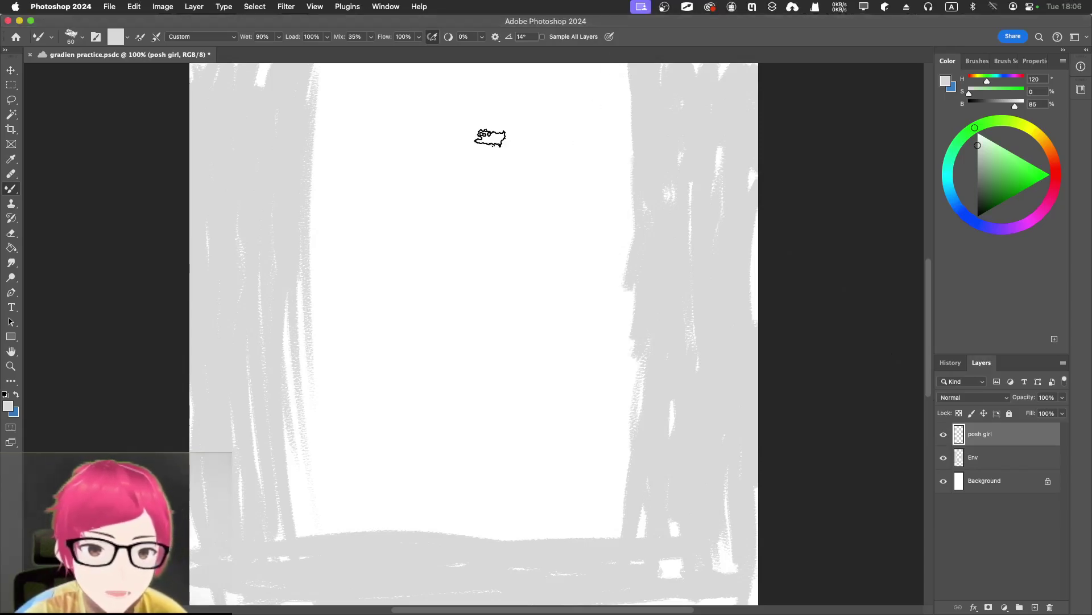
key("bracketleft")
key("bracketleft")
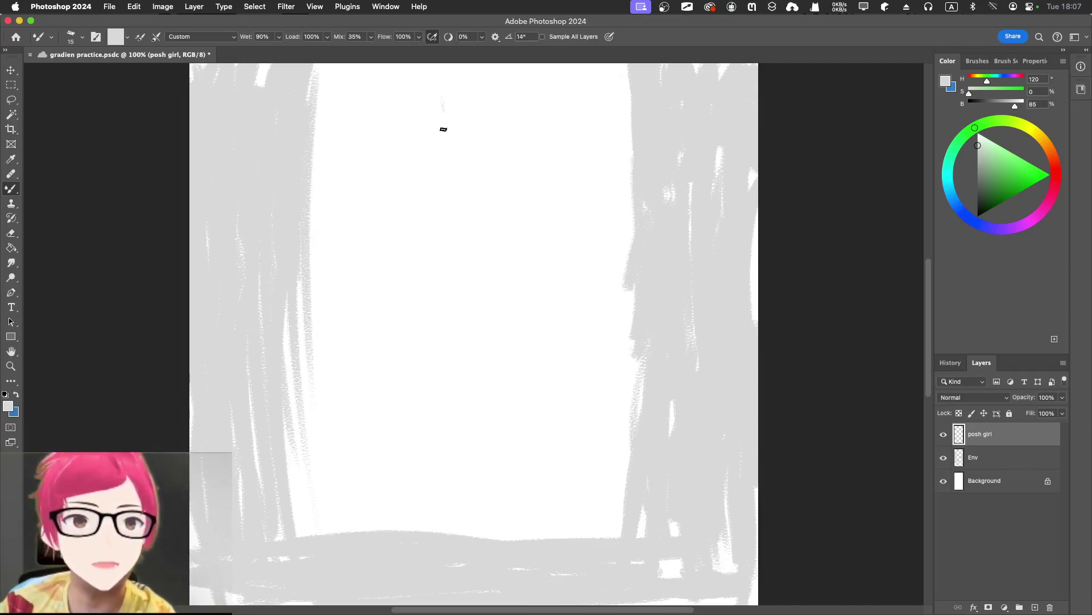
mouse_move(460, 136)
left_mouse_down()
mouse_move(456, 105)
mouse_move(445, 115)
mouse_move(464, 123)
mouse_move(470, 107)
mouse_move(456, 106)
mouse_move(473, 102)
mouse_move(454, 110)
mouse_move(480, 132)
left_mouse_up()
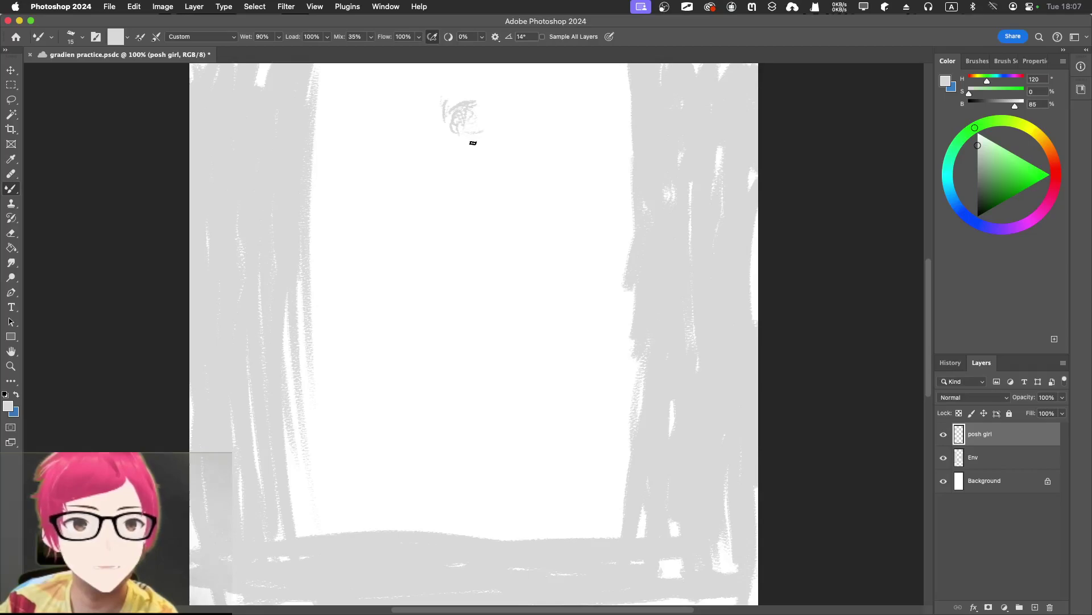
mouse_move(505, 131)
left_mouse_down()
mouse_move(502, 142)
mouse_move(488, 119)
mouse_move(495, 127)
mouse_move(472, 136)
mouse_move(487, 137)
left_mouse_up()
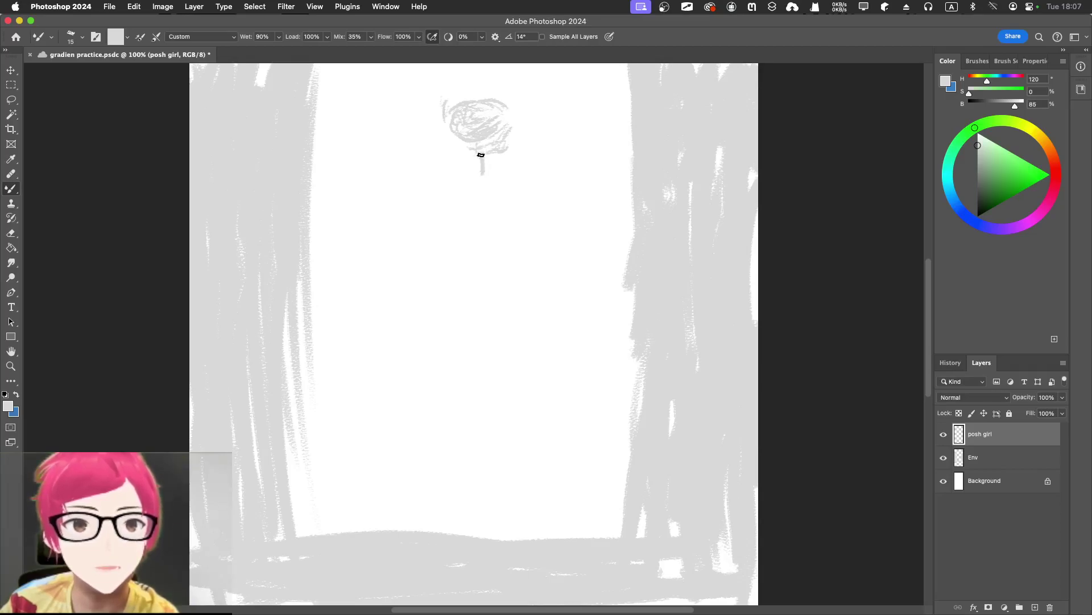
Step: Enlarge the Mixer Brush to size 30 and paint the figure's neck and the left side of the torso
key("bracketright")
key("bracketright")
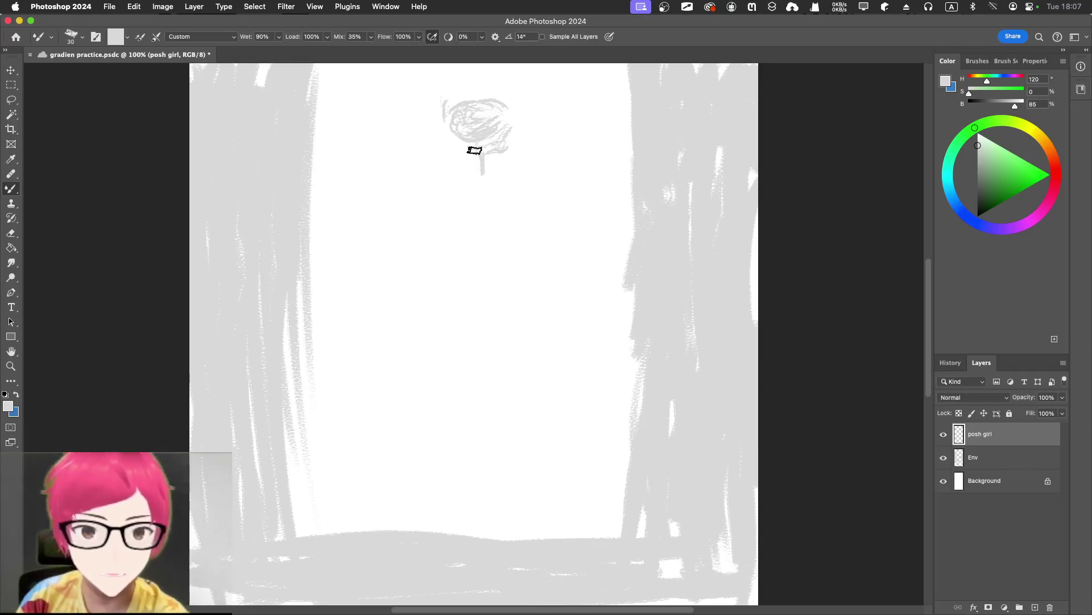
mouse_move(476, 148)
left_mouse_down()
mouse_move(489, 135)
mouse_move(472, 191)
mouse_move(476, 180)
mouse_move(466, 182)
mouse_move(480, 230)
left_mouse_up()
mouse_move(466, 183)
left_mouse_down()
mouse_move(463, 217)
mouse_move(489, 261)
left_mouse_up()
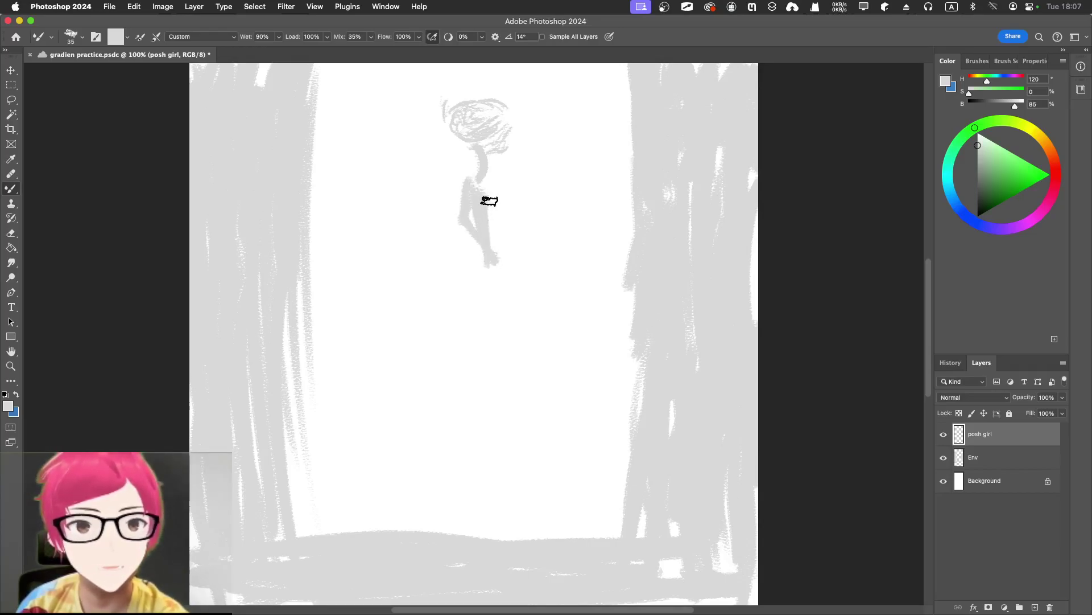
Step: Reduce the brush size to 20 and sketch the bent right arm and right side of the figure's torso
key("bracketleft")
key("bracketleft")
key("bracketleft")
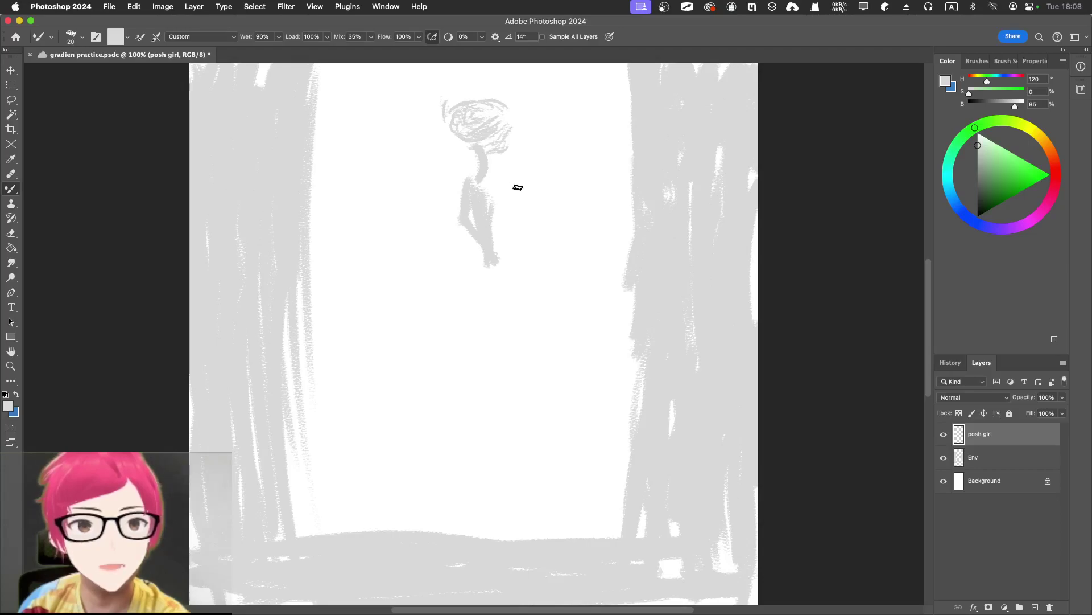
mouse_move(512, 180)
left_mouse_down()
mouse_move(526, 227)
mouse_move(508, 260)
left_mouse_up()
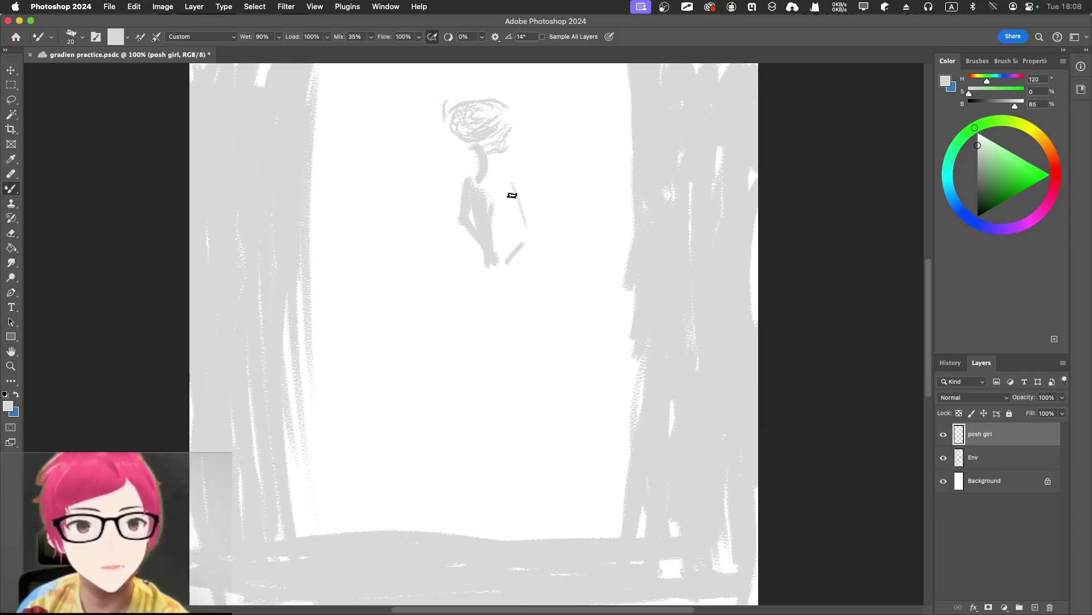
mouse_move(506, 183)
left_mouse_down()
mouse_move(517, 216)
mouse_move(510, 200)
mouse_move(500, 271)
left_mouse_up()
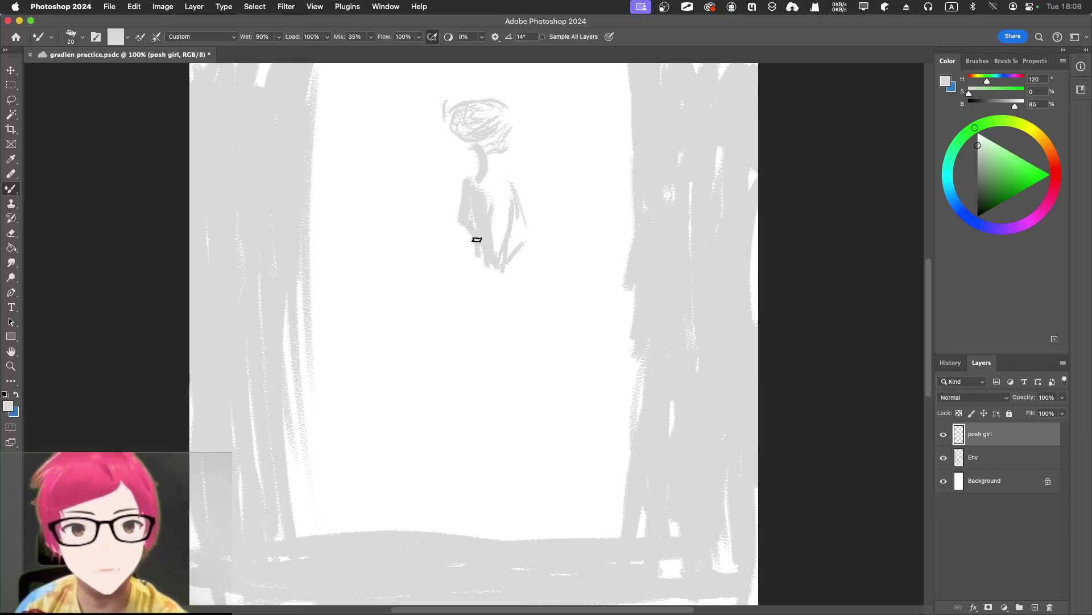
Step: Sketch the figure's hips below the waist with slanted side strokes and a sloping lower edge
mouse_move(475, 251)
left_mouse_down()
mouse_move(470, 283)
mouse_move(475, 249)
mouse_move(458, 290)
left_mouse_up()
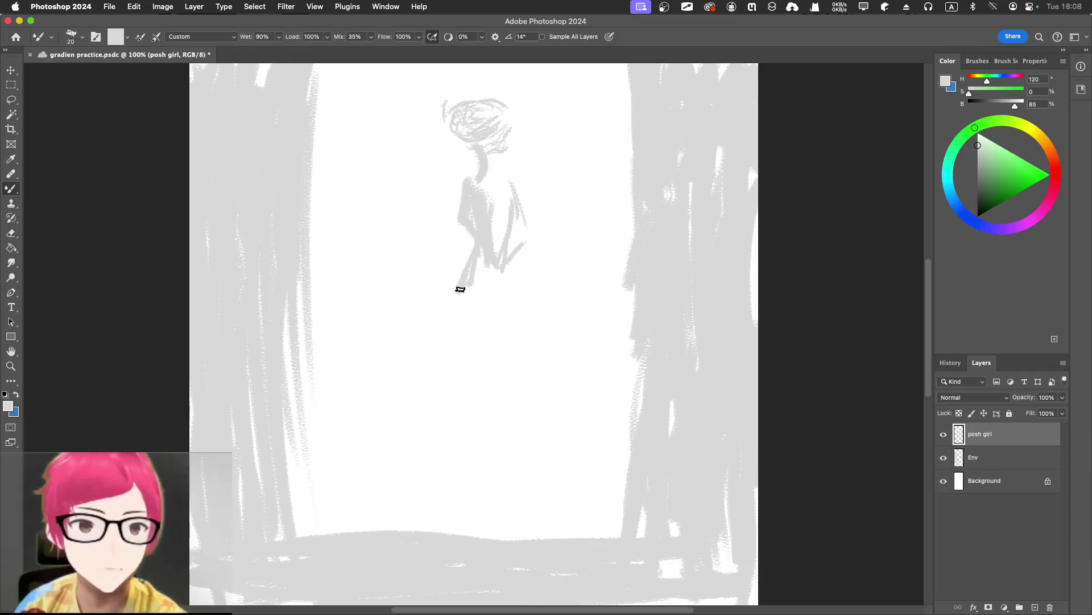
left_click_drag(463, 285, 519, 304)
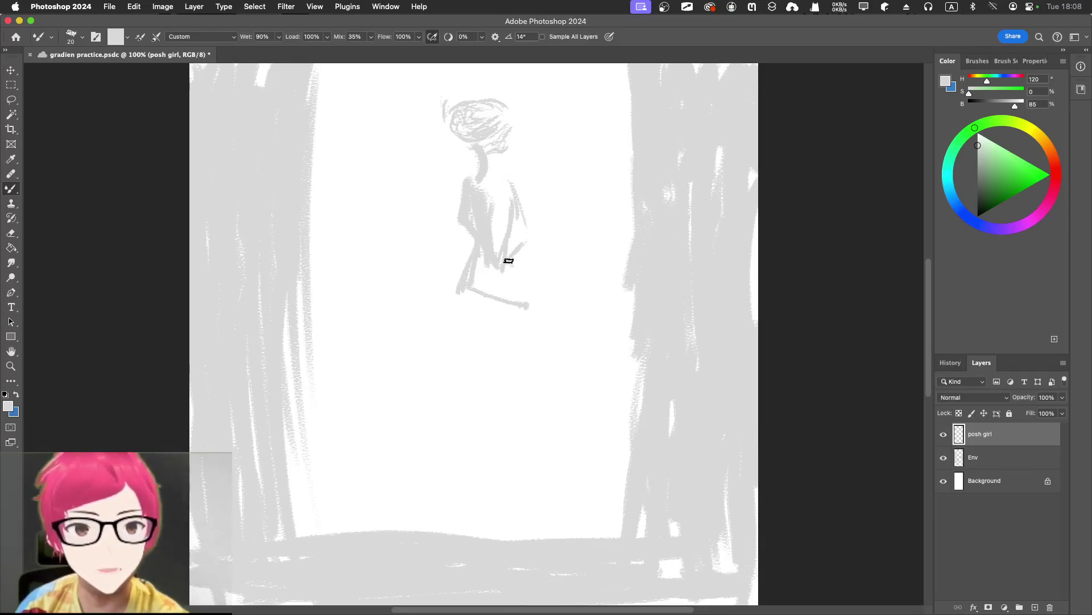
left_click_drag(509, 262, 524, 302)
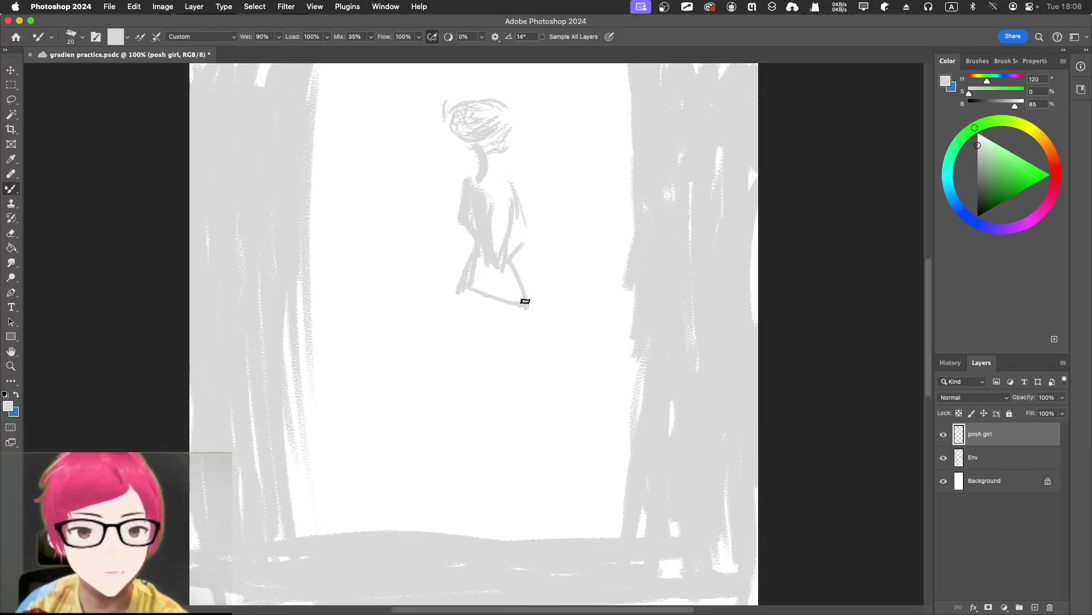
left_click_drag(461, 287, 513, 300)
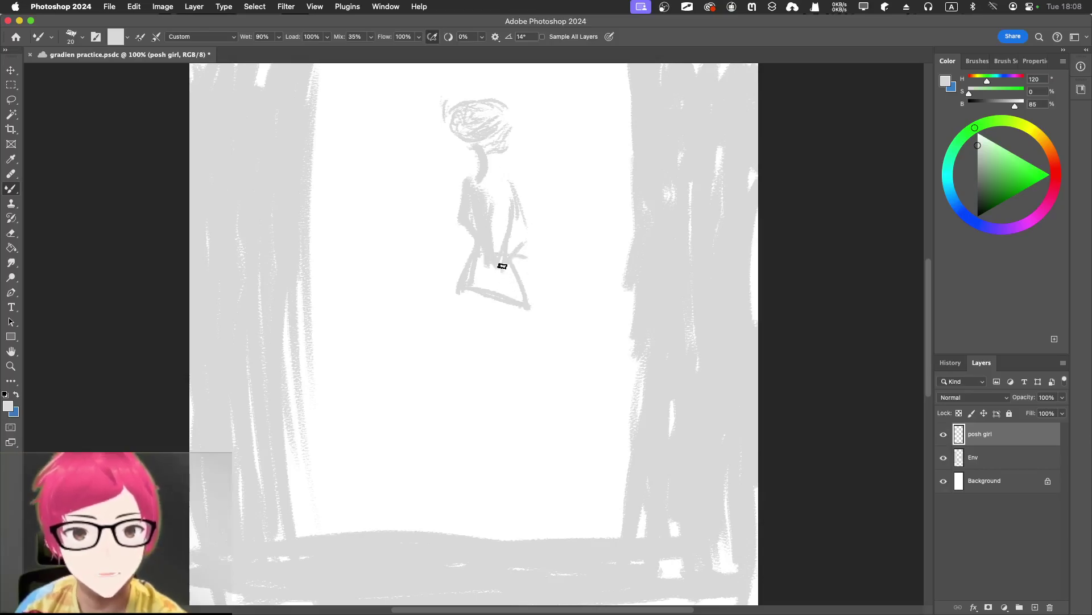
mouse_move(486, 261)
left_mouse_down()
mouse_move(476, 298)
mouse_move(477, 262)
mouse_move(519, 268)
mouse_move(523, 286)
mouse_move(509, 264)
mouse_move(528, 320)
mouse_move(507, 270)
mouse_move(524, 325)
mouse_move(476, 300)
left_mouse_up()
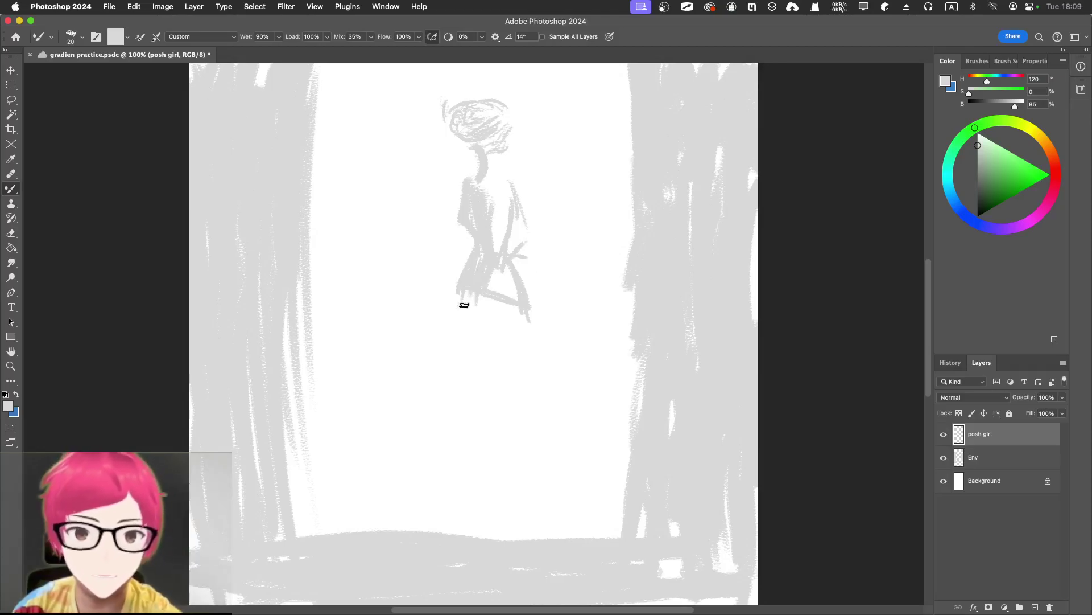
Step: Sketch both thighs tapering from the hips down to the knees and save the document
left_click_drag(463, 306, 475, 361)
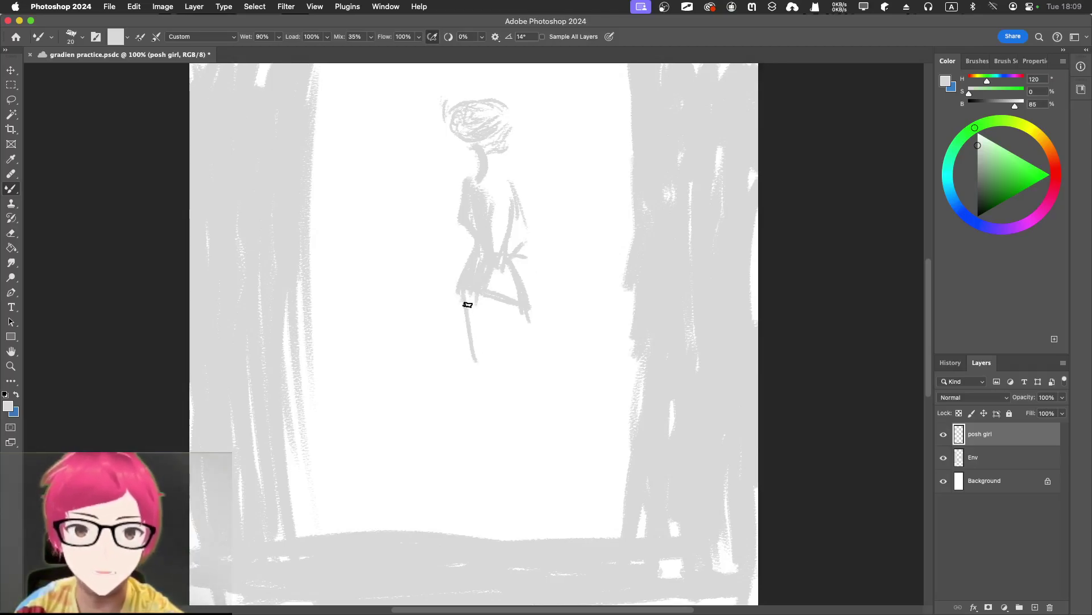
left_click_drag(459, 296, 474, 389)
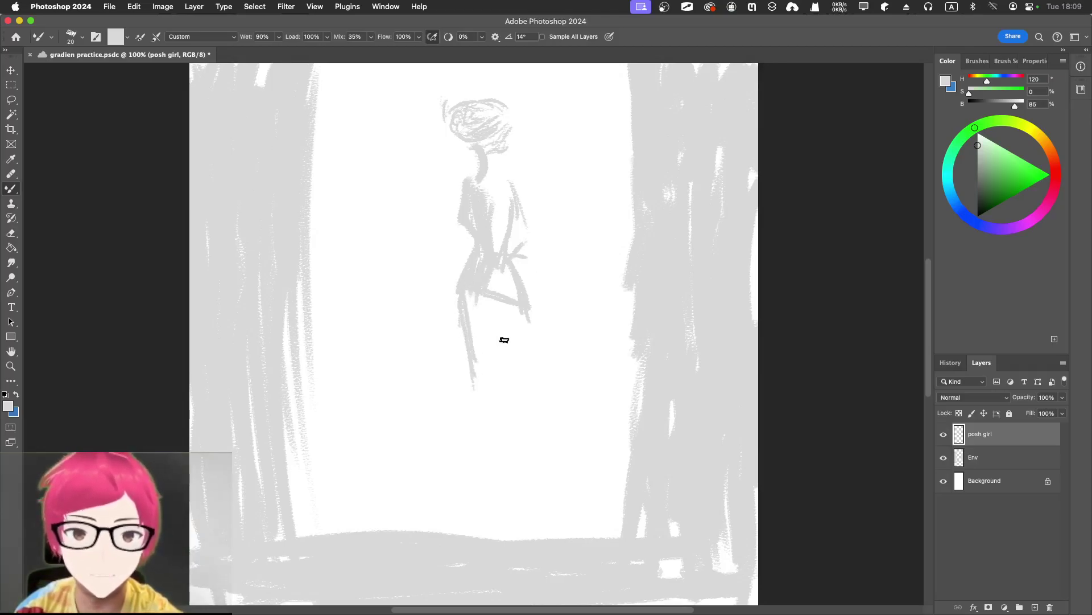
left_click_drag(527, 309, 503, 397)
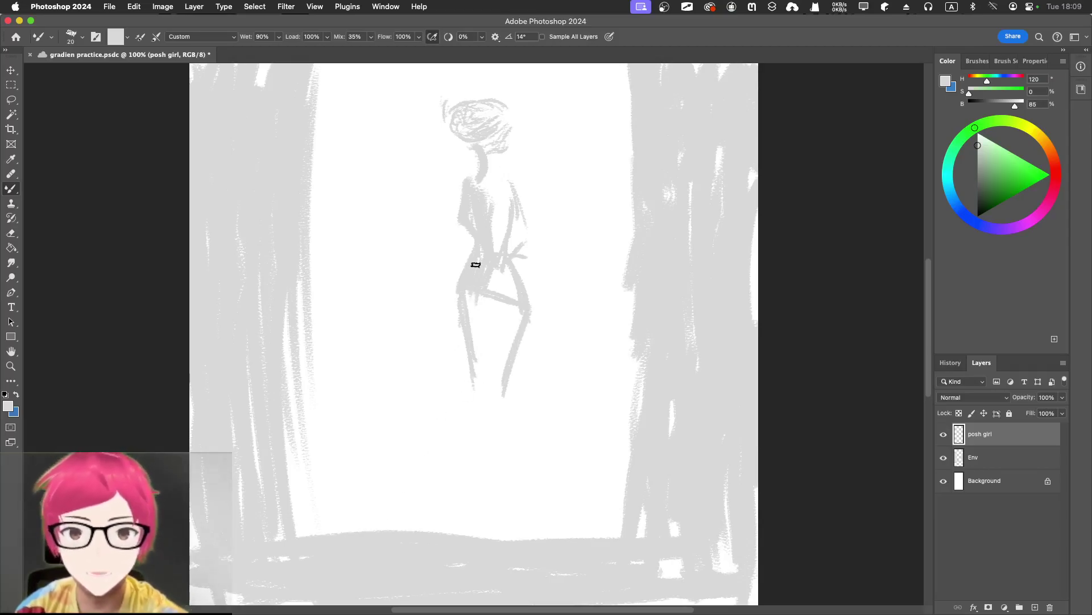
left_click_drag(459, 317, 470, 392)
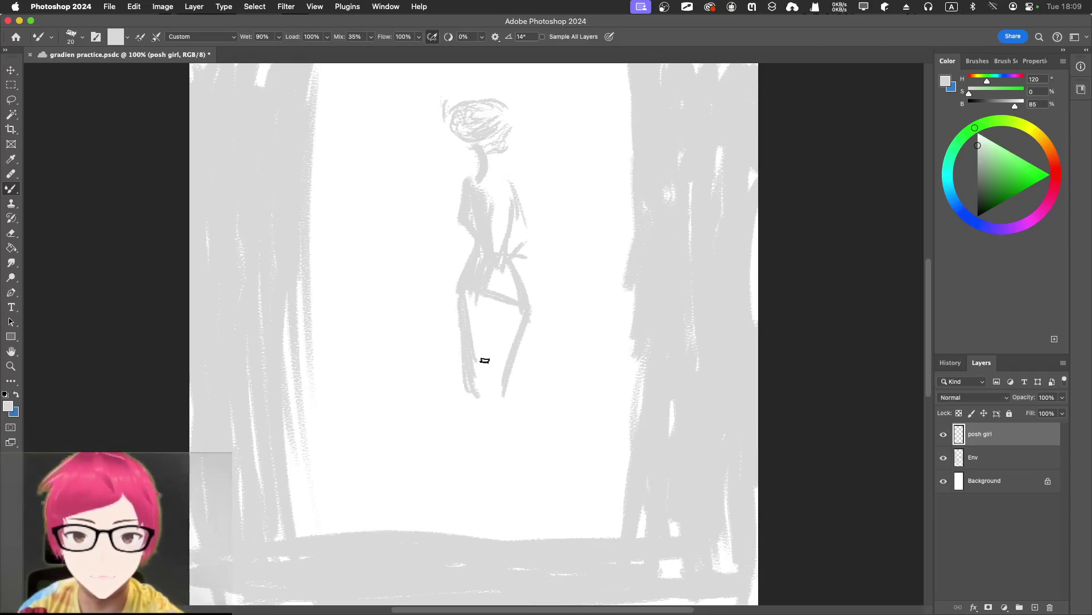
left_click_drag(515, 310, 497, 392)
key("super+s")
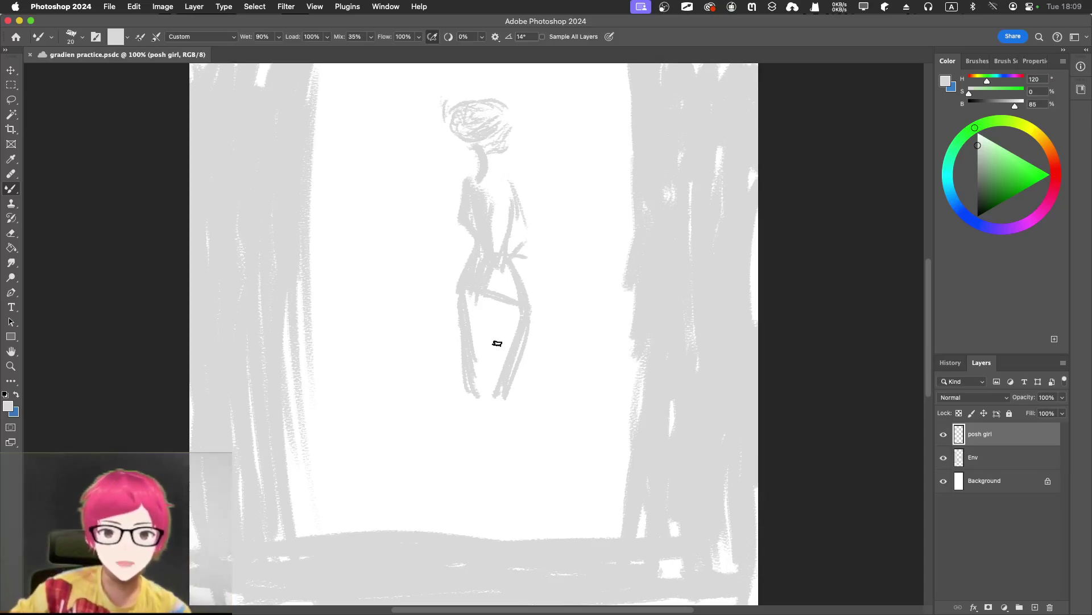
Step: Sketch the dress flaring from the knees to the floor with long strokes, enlarging the brush to size 40
left_click_drag(473, 392, 455, 507)
left_click_drag(467, 426, 453, 526)
left_click_drag(487, 397, 474, 508)
key("bracketright")
key("bracketright")
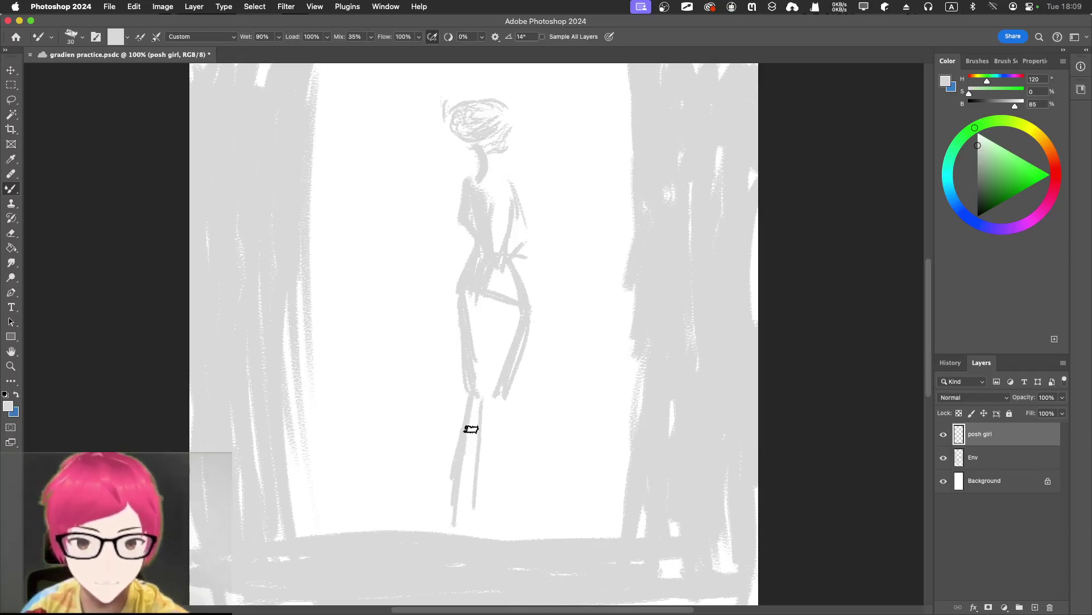
left_click_drag(504, 400, 536, 519)
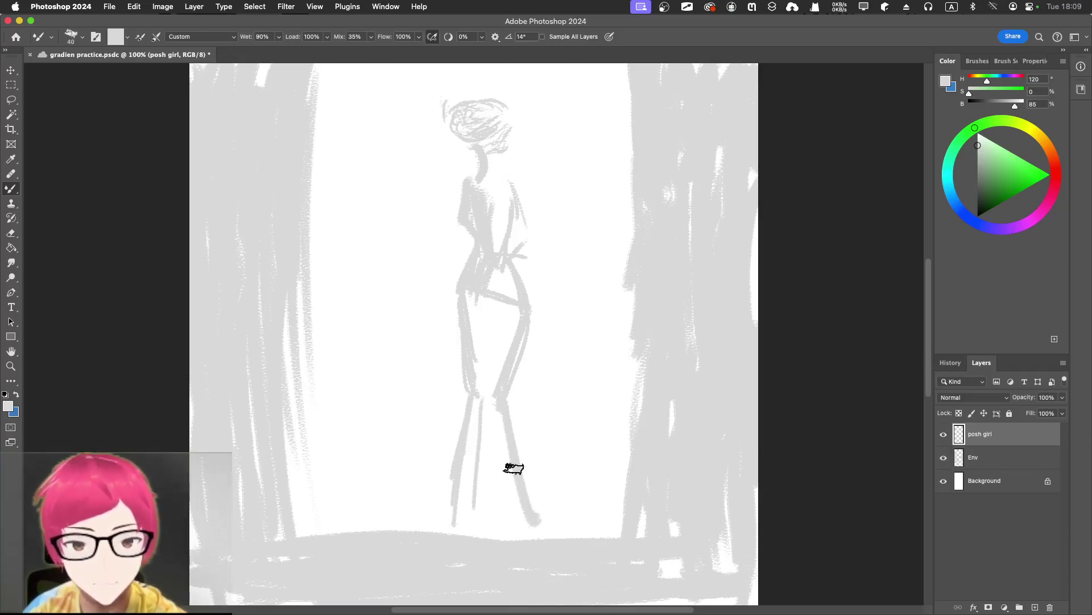
left_click_drag(507, 410, 551, 519)
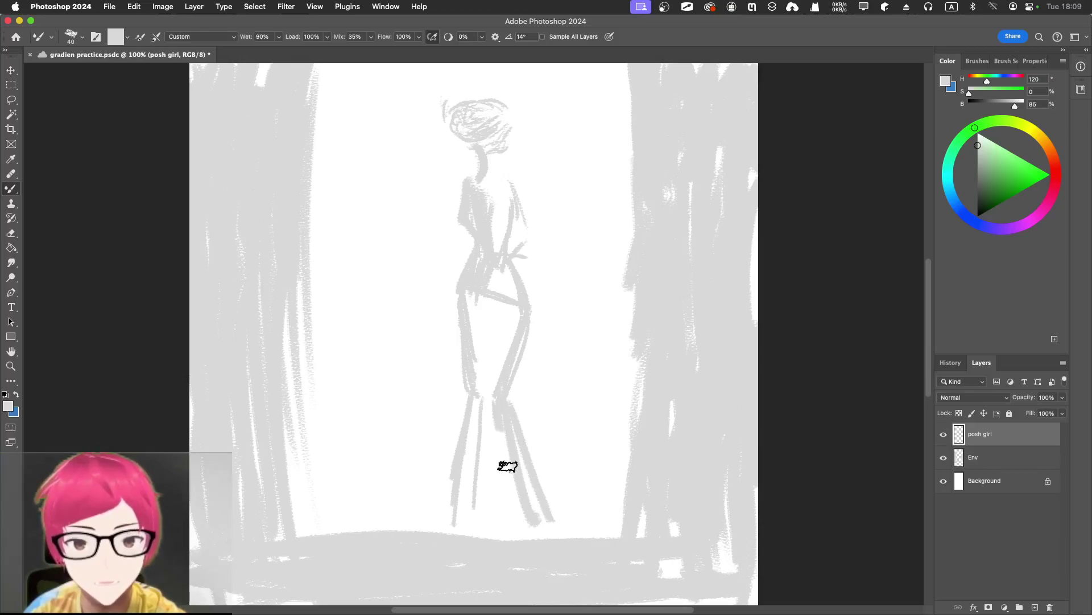
left_click_drag(496, 422, 534, 528)
mouse_move(488, 415)
left_mouse_down()
mouse_move(487, 513)
mouse_move(480, 531)
mouse_move(475, 407)
mouse_move(457, 541)
mouse_move(473, 407)
mouse_move(447, 532)
left_mouse_up()
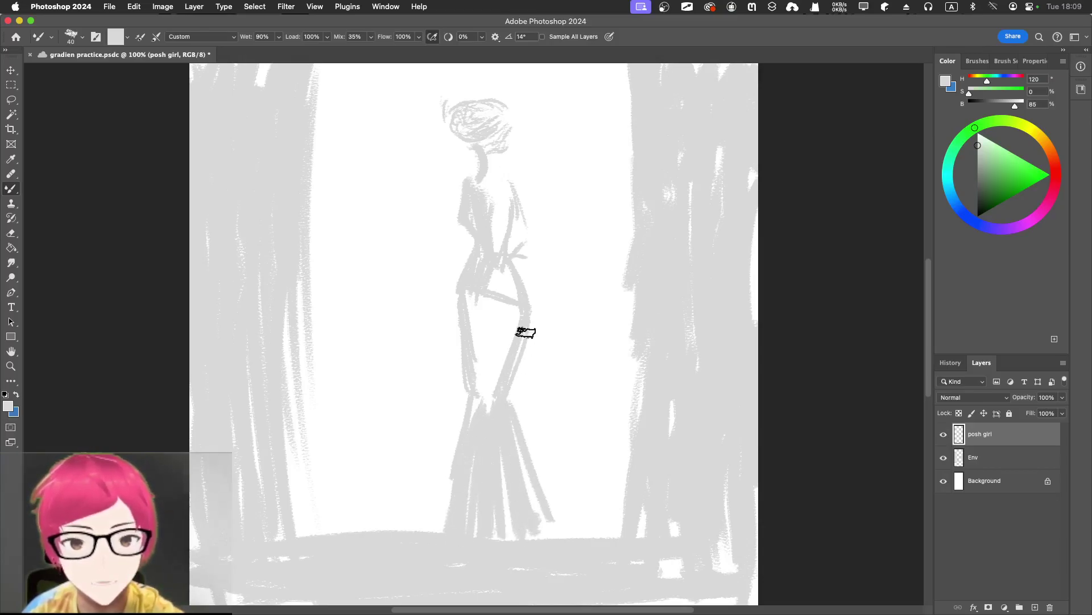
Step: Thicken the figure's right arm, extend the left forearm outward, and sketch a stemmed glass in its hand with a size 9 brush
mouse_move(514, 195)
left_mouse_down()
mouse_move(512, 248)
mouse_move(510, 225)
mouse_move(503, 247)
mouse_move(520, 209)
left_mouse_up()
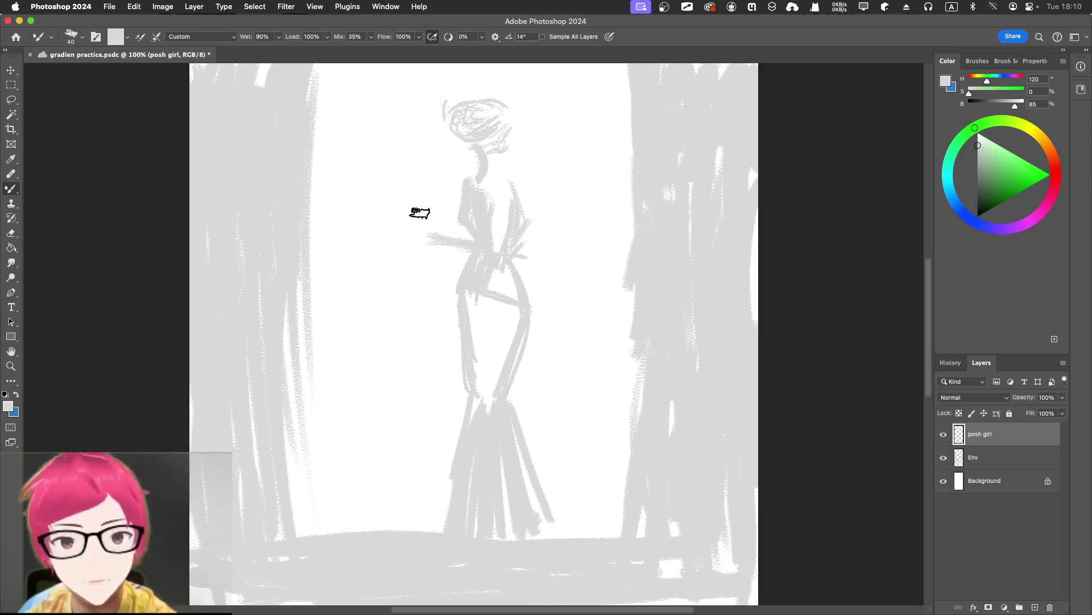
key("bracketleft")
key("bracketleft")
key("bracketleft")
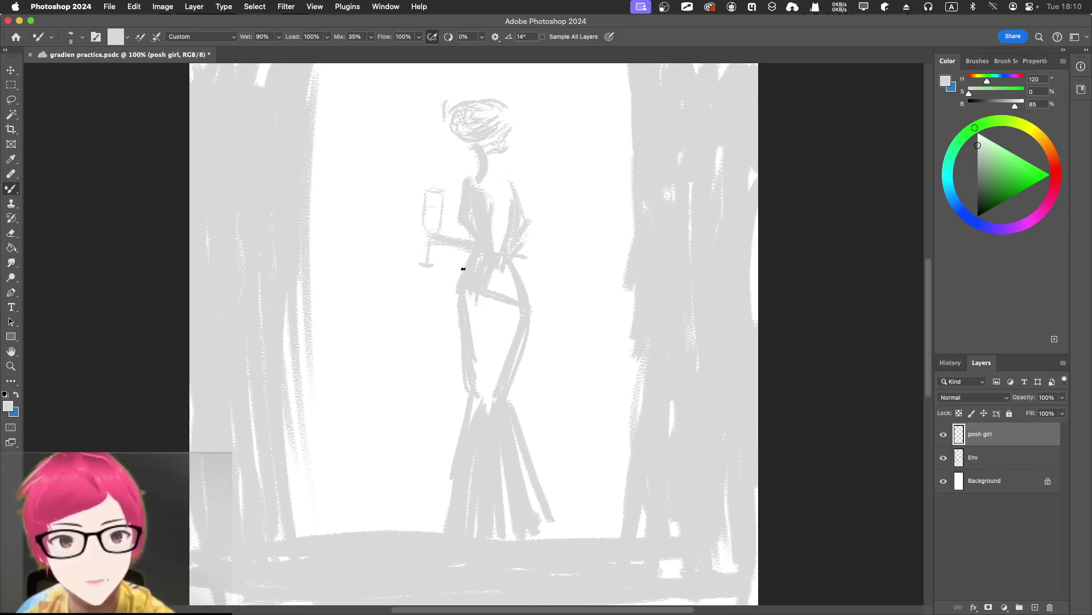
Step: Sketch loose gathered strokes beside the figure's left hip and build up the outline of the head, face and neck
left_click_drag(452, 277, 462, 265)
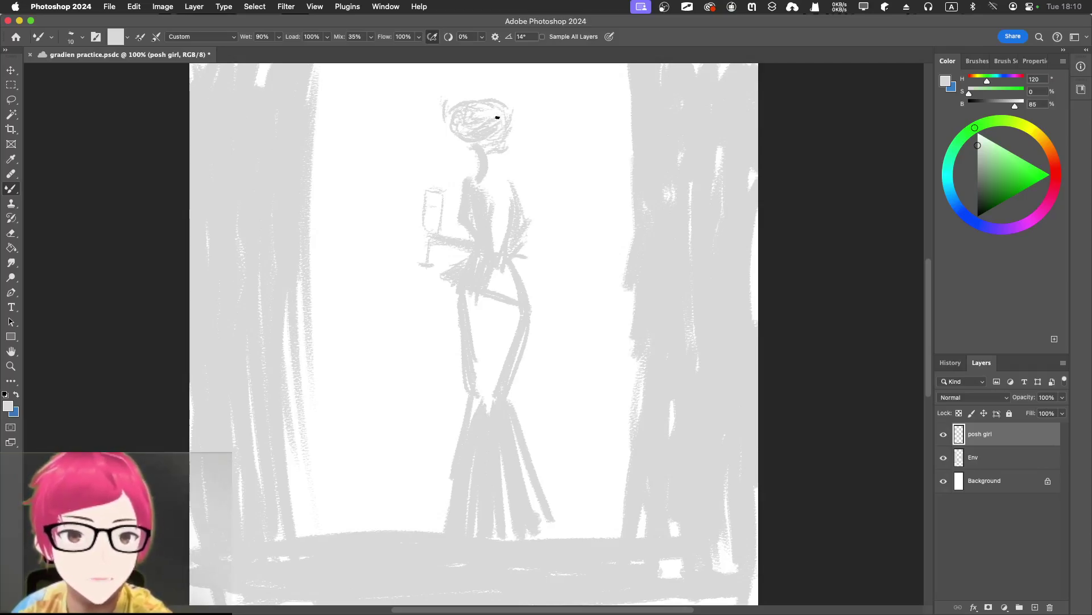
mouse_move(495, 114)
left_mouse_down()
mouse_move(469, 121)
mouse_move(489, 89)
mouse_move(517, 96)
mouse_move(501, 133)
mouse_move(514, 130)
mouse_move(499, 154)
mouse_move(488, 146)
mouse_move(494, 125)
mouse_move(483, 168)
mouse_move(486, 146)
mouse_move(489, 162)
mouse_move(466, 186)
left_mouse_up()
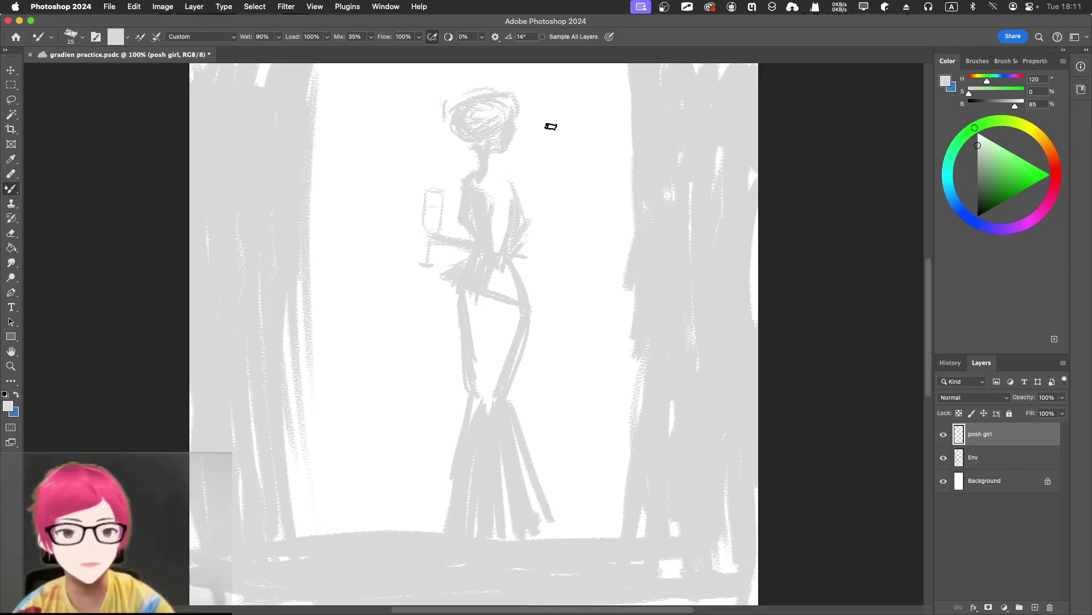
Step: Enlarge the brush to size 60 and fill the dress in light grey from the hips past the knees
key("bracketright")
key("bracketright")
key("bracketright")
key("bracketright")
key("bracketright")
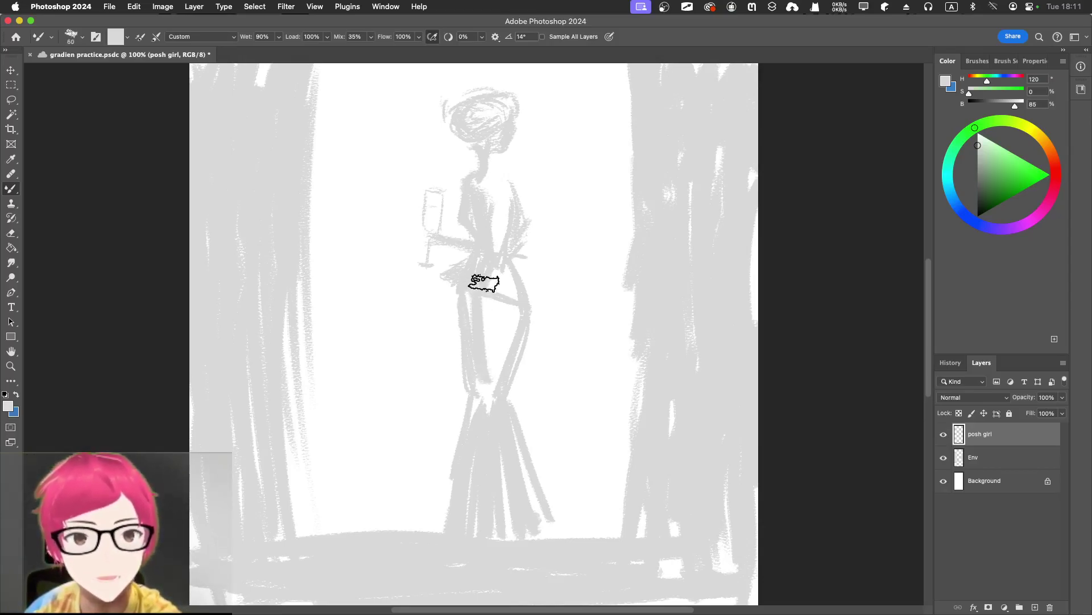
mouse_move(487, 291)
left_mouse_down()
mouse_move(486, 325)
mouse_move(500, 286)
mouse_move(488, 372)
mouse_move(512, 288)
mouse_move(501, 367)
mouse_move(513, 303)
mouse_move(497, 370)
mouse_move(510, 305)
mouse_move(490, 302)
mouse_move(485, 403)
left_mouse_up()
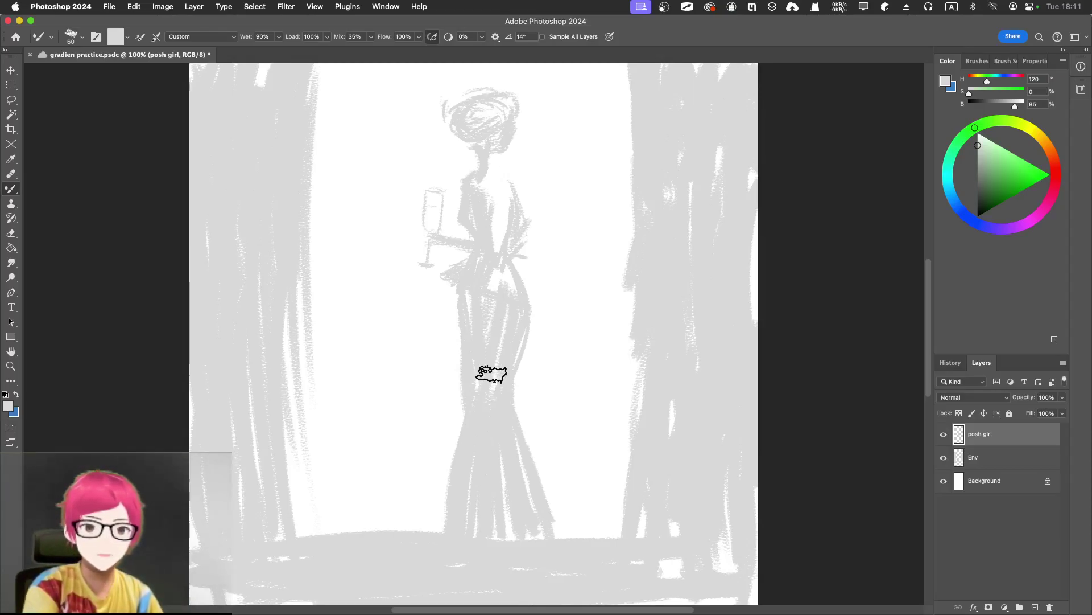
Step: Reduce the Mixer Brush size to 20
key("bracketleft")
key("bracketleft")
key("bracketleft")
key("bracketleft")
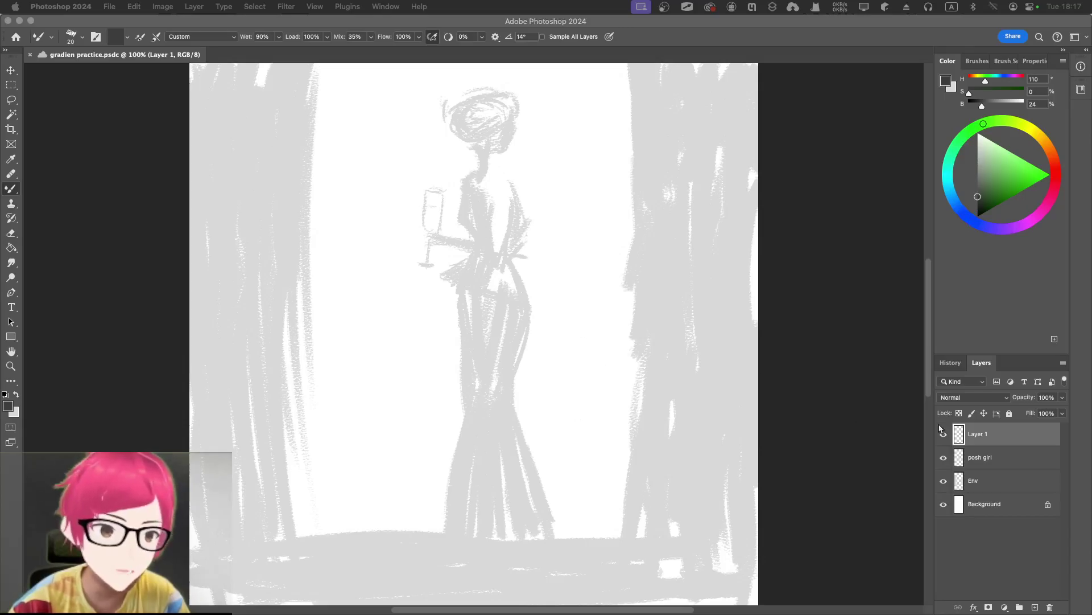
Step: Rename Layer 1 as "shadow"
double_click(986, 434)
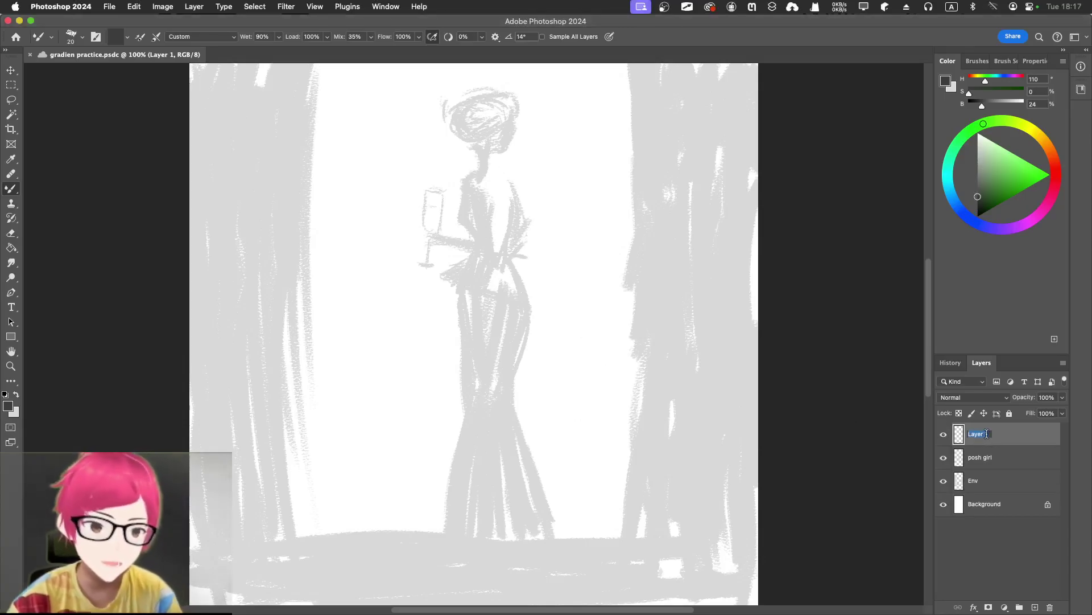
type("show")
key("BackSpace")
key("BackSpace")
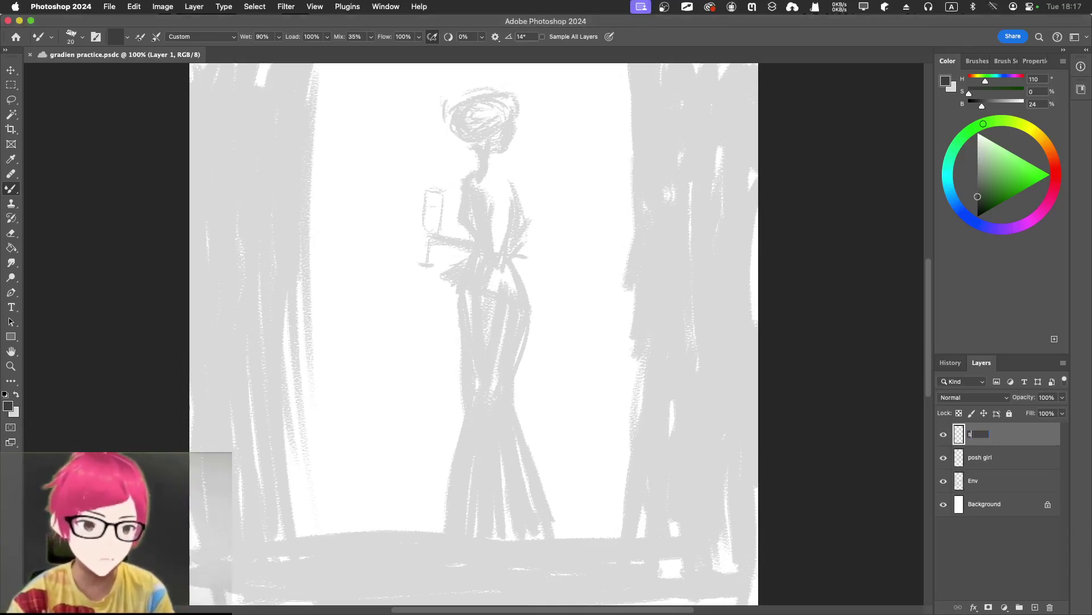
type("adow")
key("Return")
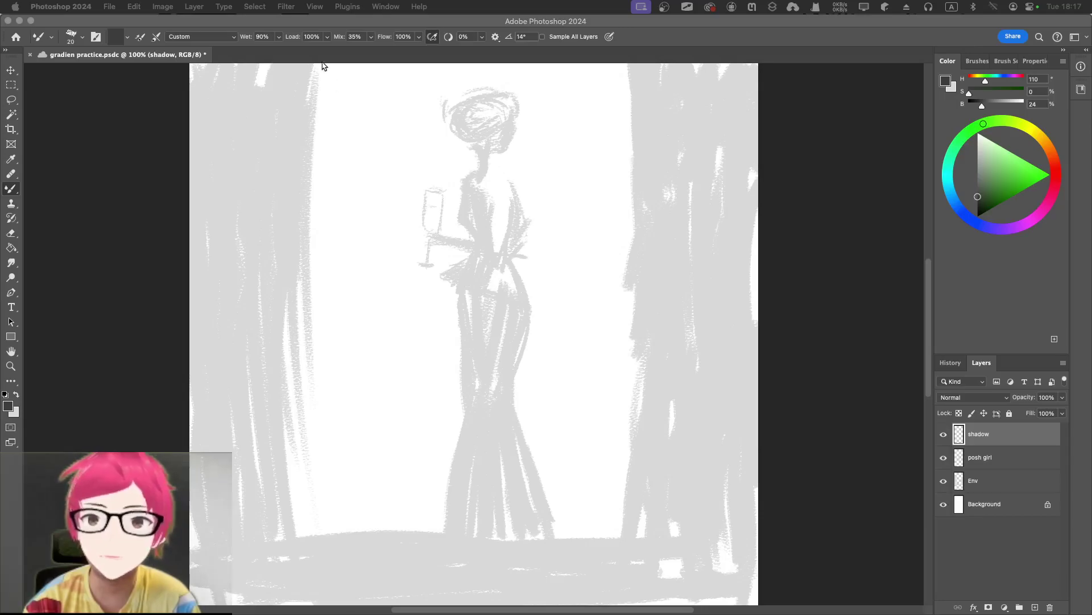
Step: Paint a dark grey line on the shadow layer from the figure's left shoulder diagonally down the back to the waist
left_click(471, 193)
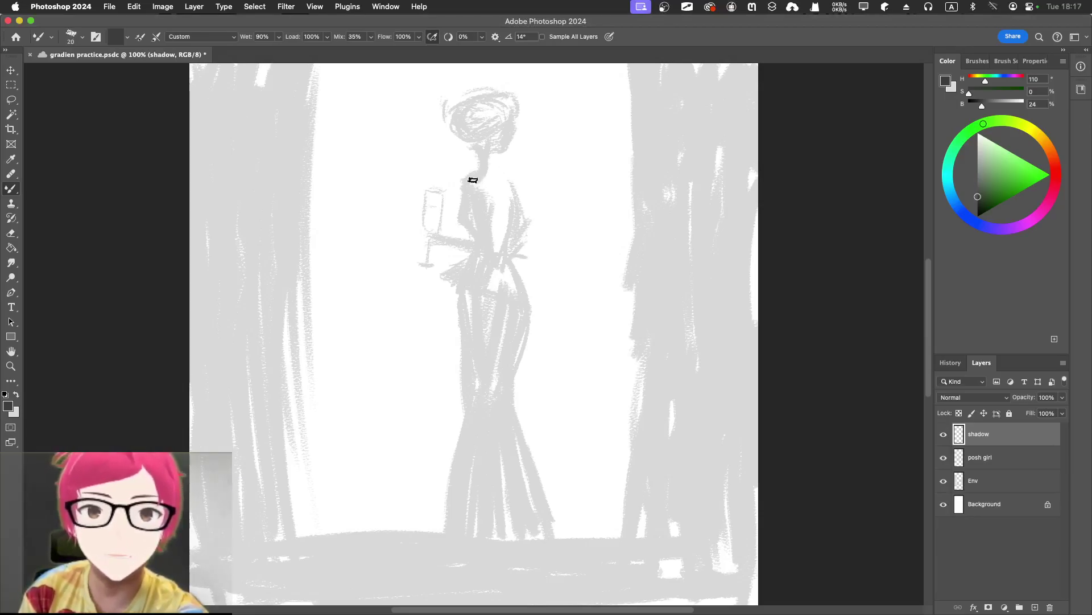
mouse_move(469, 178)
left_mouse_down()
mouse_move(481, 174)
mouse_move(497, 239)
left_mouse_up()
key("ctrl+z")
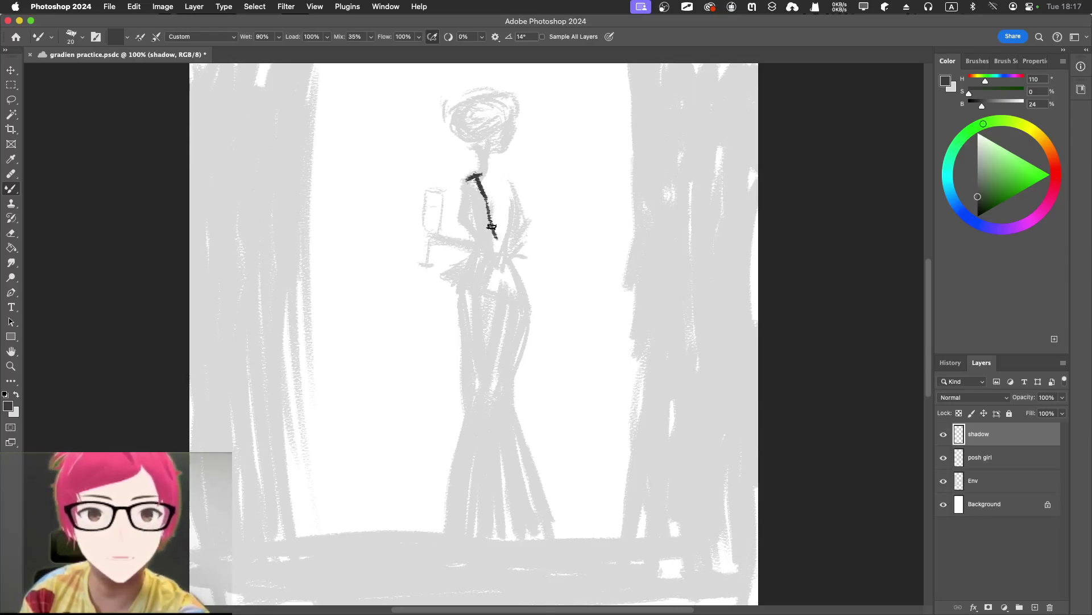
left_click_drag(489, 230, 501, 258)
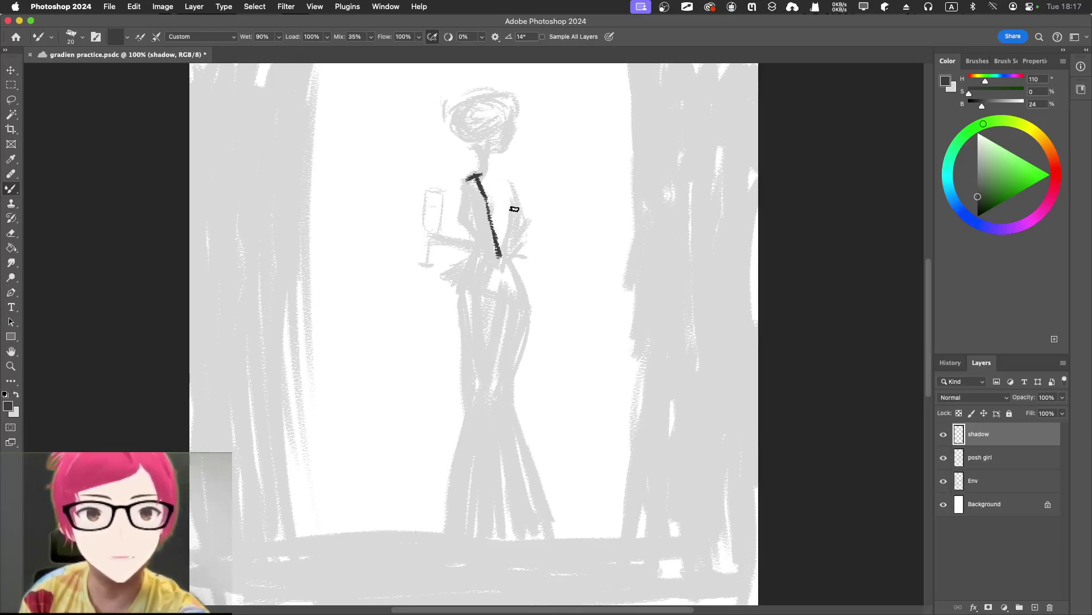
Step: Reduce the brush to size 9, paint the right edge of the V-shaped open back and hatch shadow beside the right arm
key("bracketleft")
key("bracketleft")
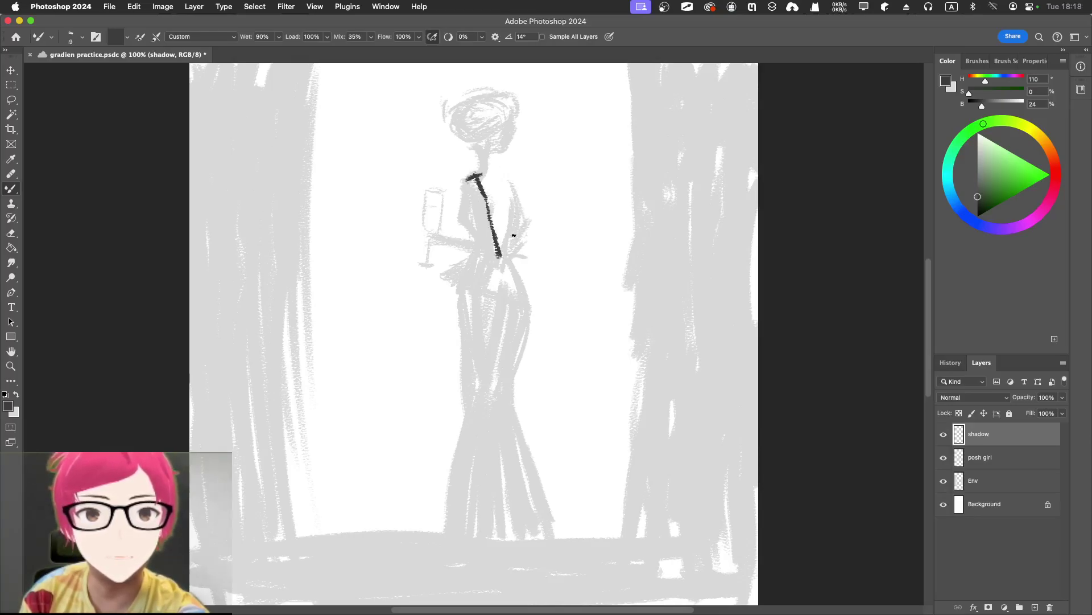
mouse_move(515, 207)
left_mouse_down()
mouse_move(504, 253)
mouse_move(509, 224)
left_mouse_up()
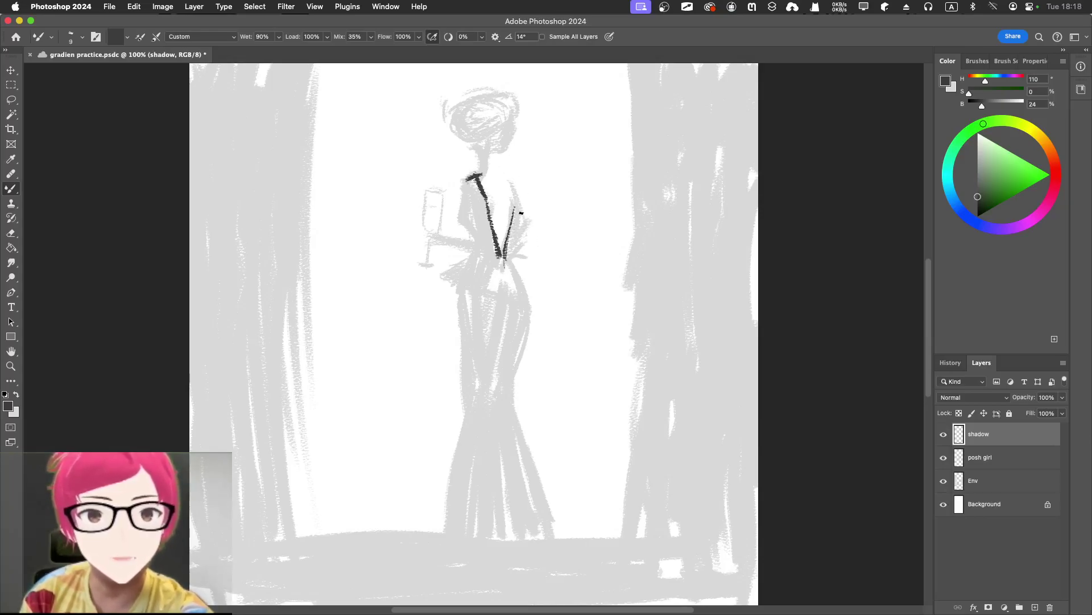
mouse_move(515, 221)
left_mouse_down()
mouse_move(522, 244)
mouse_move(507, 256)
mouse_move(528, 233)
mouse_move(510, 248)
mouse_move(513, 223)
mouse_move(510, 246)
left_mouse_up()
Step: Outline the left shoulder in dark grey, enlarge the brush to size 20 and shade down the left arm
left_click_drag(471, 175, 457, 190)
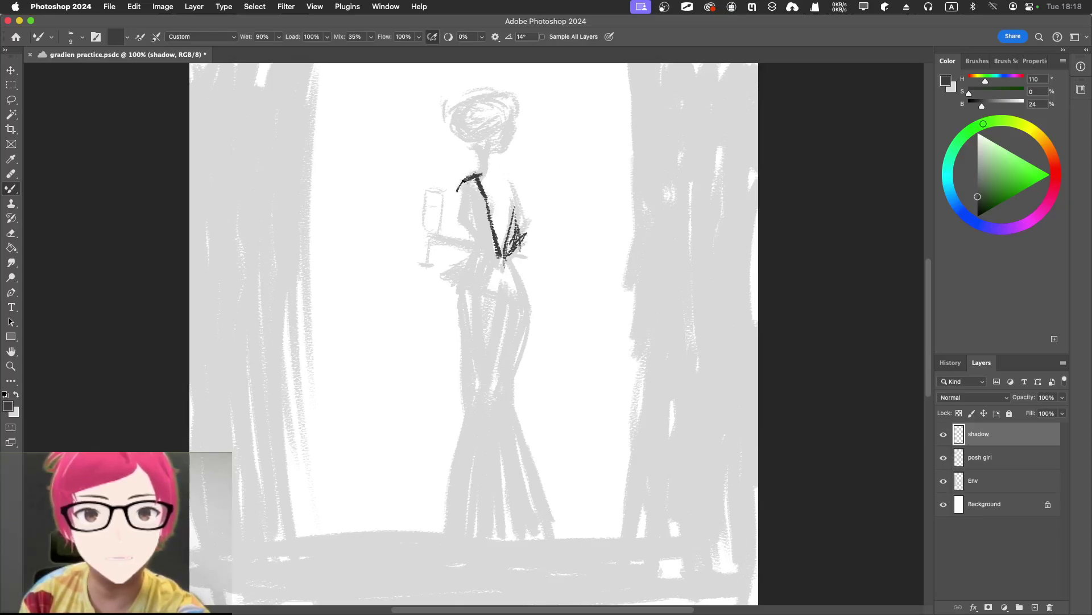
key("bracketright")
key("bracketright")
left_click_drag(460, 189, 459, 197)
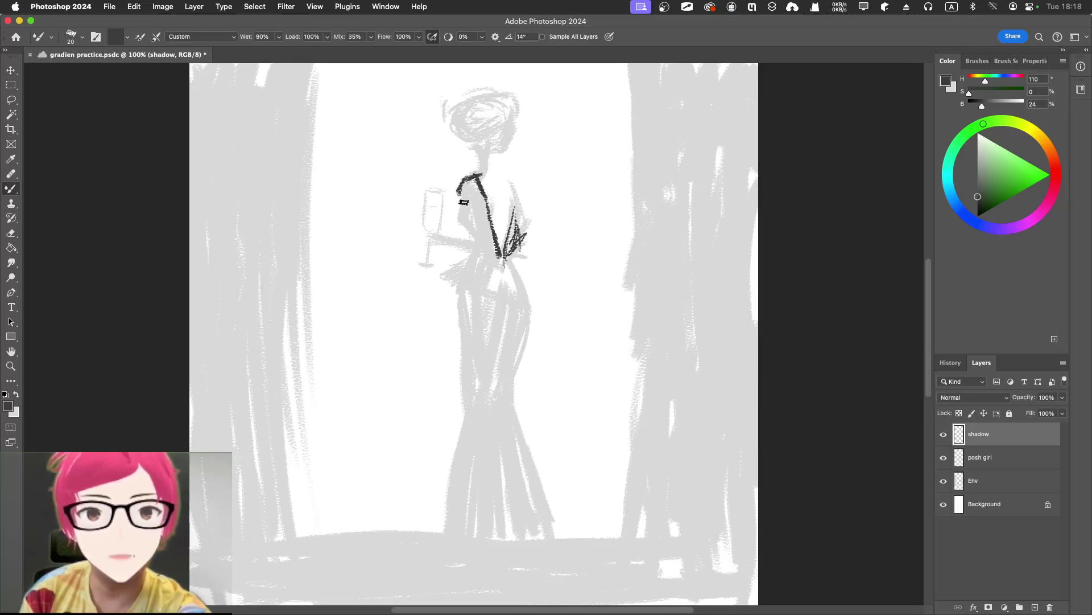
mouse_move(460, 197)
left_mouse_down()
mouse_move(476, 247)
mouse_move(466, 206)
mouse_move(459, 214)
left_mouse_up()
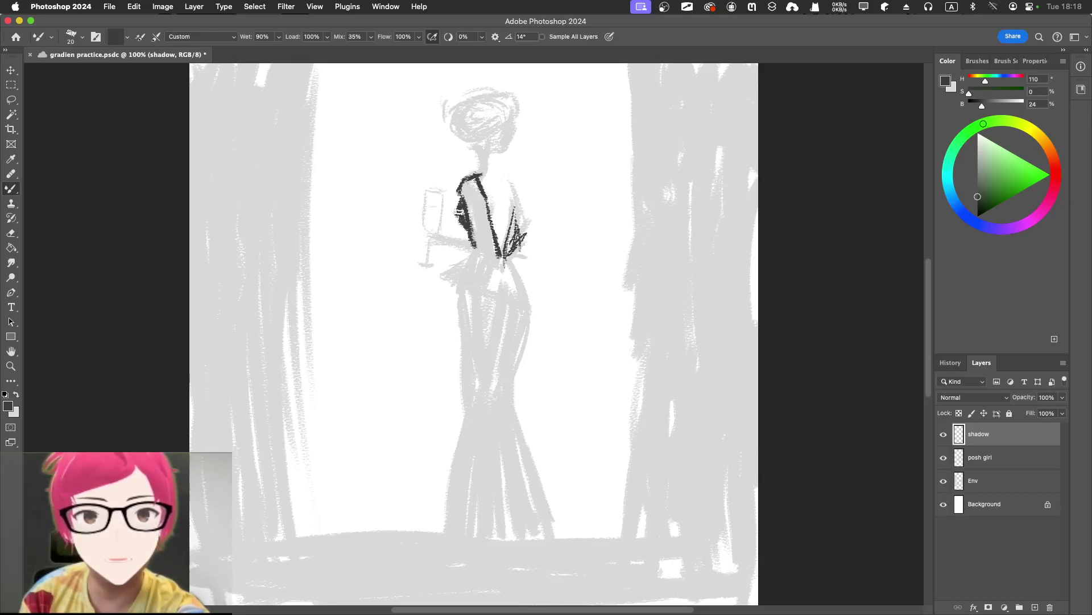
left_click_drag(462, 223, 473, 243)
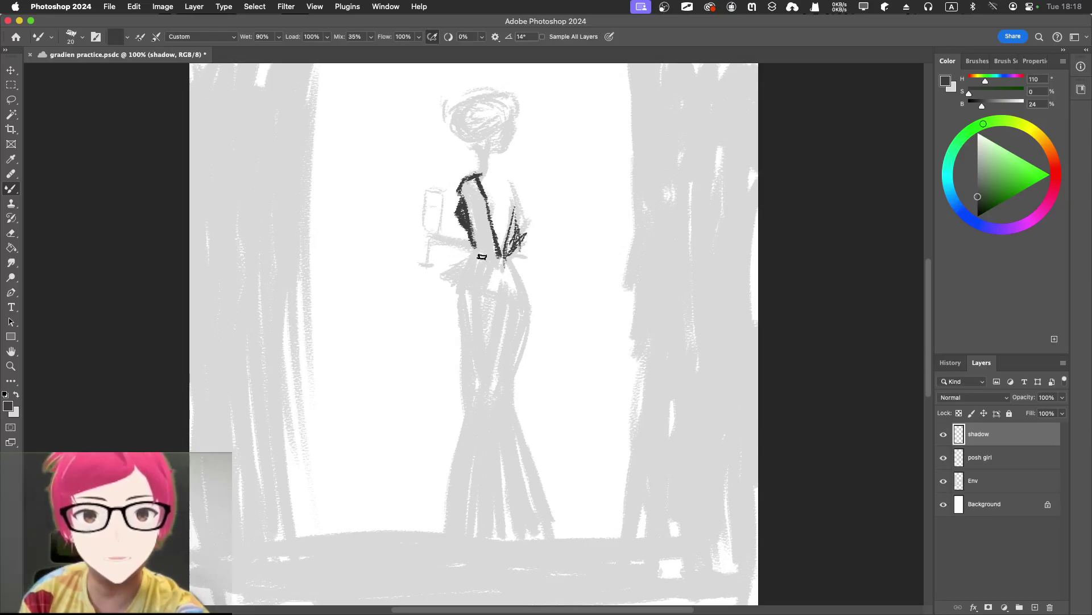
Step: Darken the bottom of the glass bowl and paint dark folds down the left hip and thigh, enlarging the brush to size 30
left_click_drag(428, 223, 431, 228)
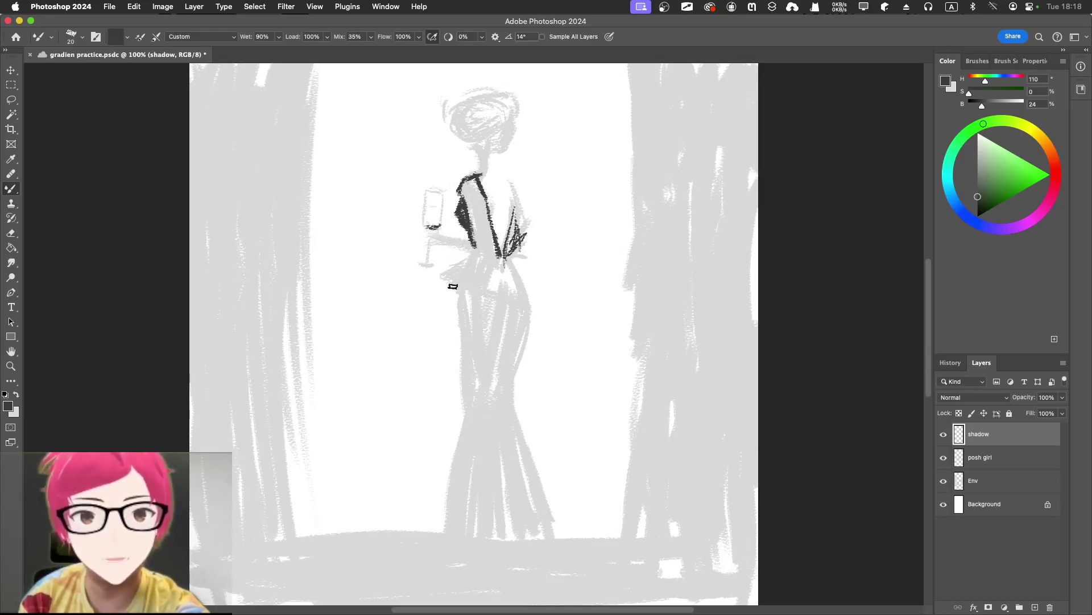
left_click_drag(470, 262, 464, 292)
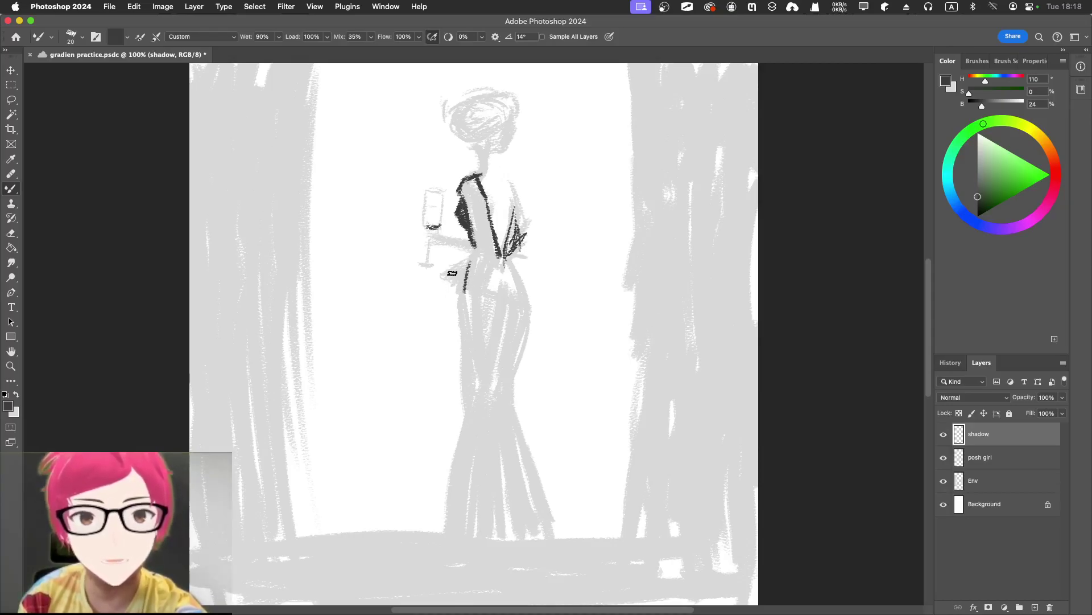
left_click_drag(458, 270, 467, 347)
key("]")
left_click_drag(484, 299, 475, 393)
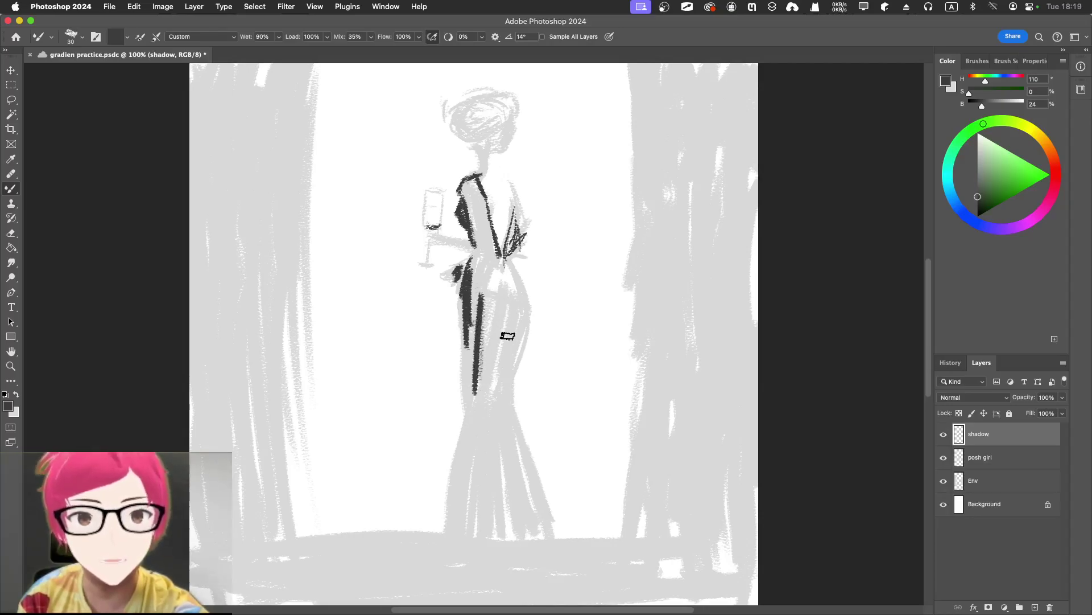
Step: Paint dark folds along the right and middle of the dress and down its flared hem, enlarging the brush to size 35
mouse_move(515, 305)
left_mouse_down()
mouse_move(509, 432)
mouse_move(532, 520)
left_mouse_up()
key("bracketright")
left_click_drag(507, 438, 532, 521)
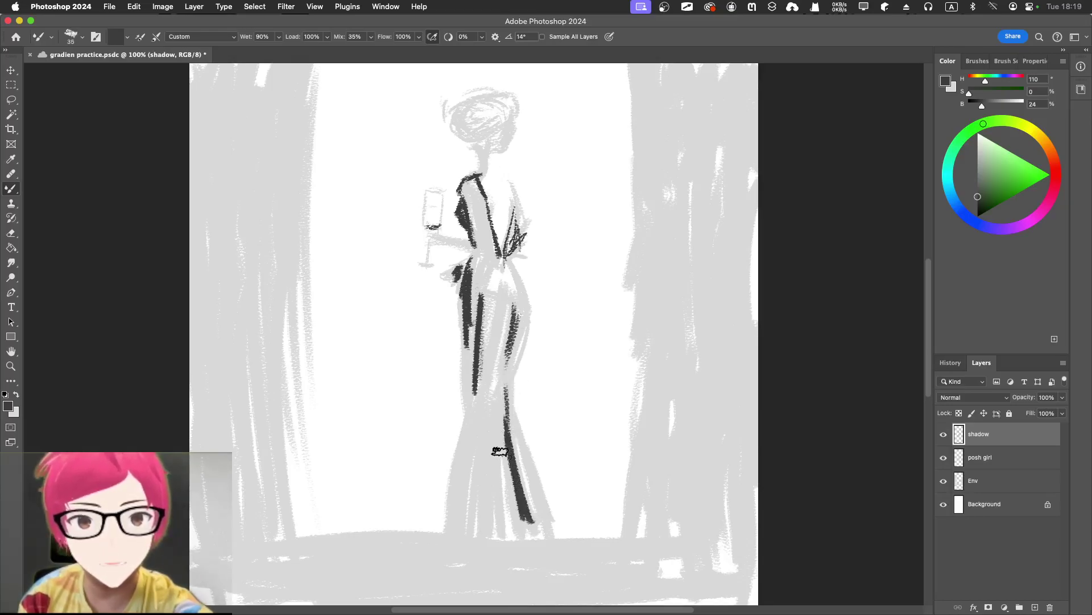
left_click_drag(476, 415, 473, 519)
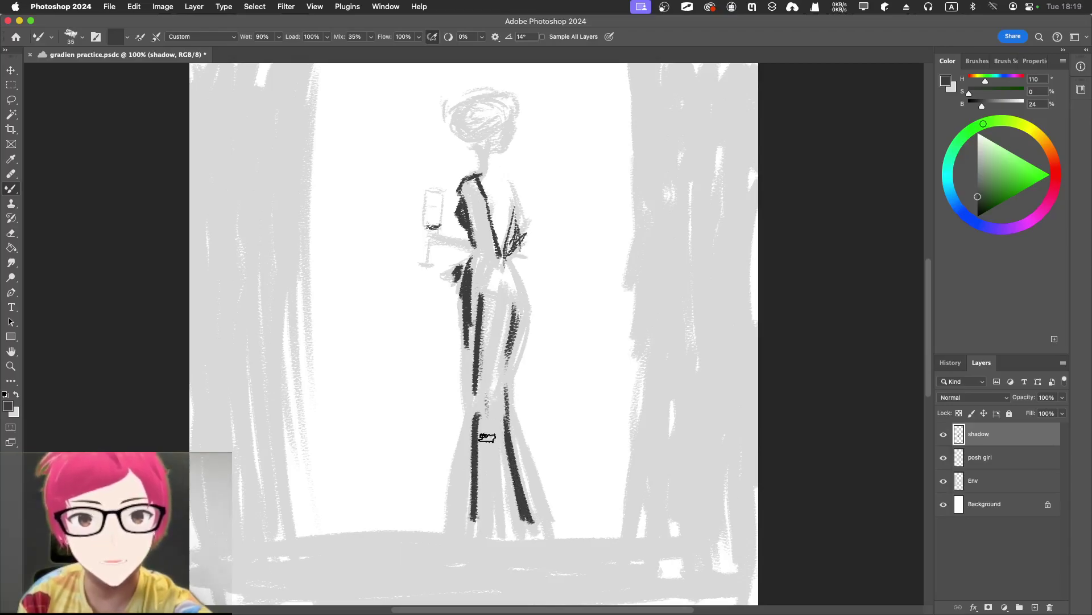
mouse_move(488, 312)
left_mouse_down()
mouse_move(495, 368)
mouse_move(496, 352)
mouse_move(494, 413)
left_mouse_up()
mouse_move(534, 477)
left_mouse_down()
mouse_move(547, 515)
mouse_move(528, 470)
mouse_move(532, 494)
left_mouse_up()
left_click_drag(487, 442, 489, 502)
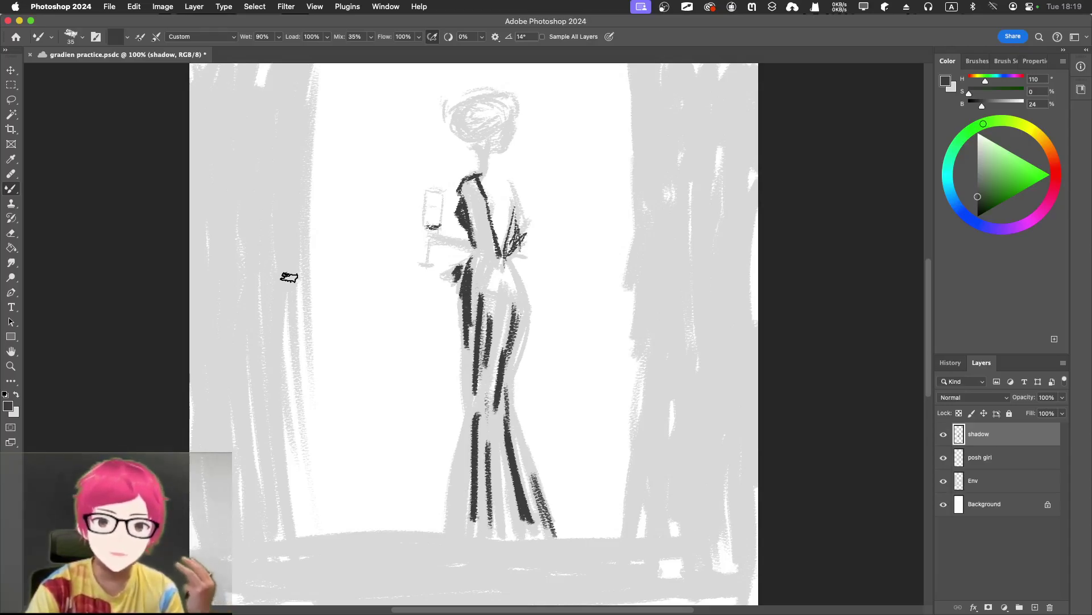
Step: Save the document and switch the shadow layer's visibility off and back on to compare the figure
key("super+s")
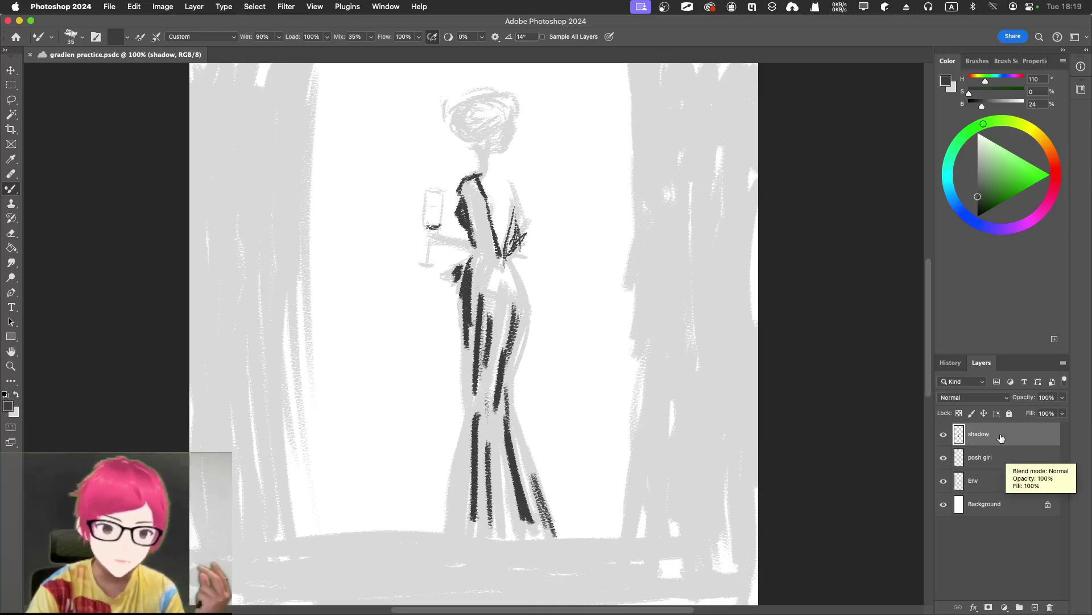
left_click(944, 436)
left_click(944, 435)
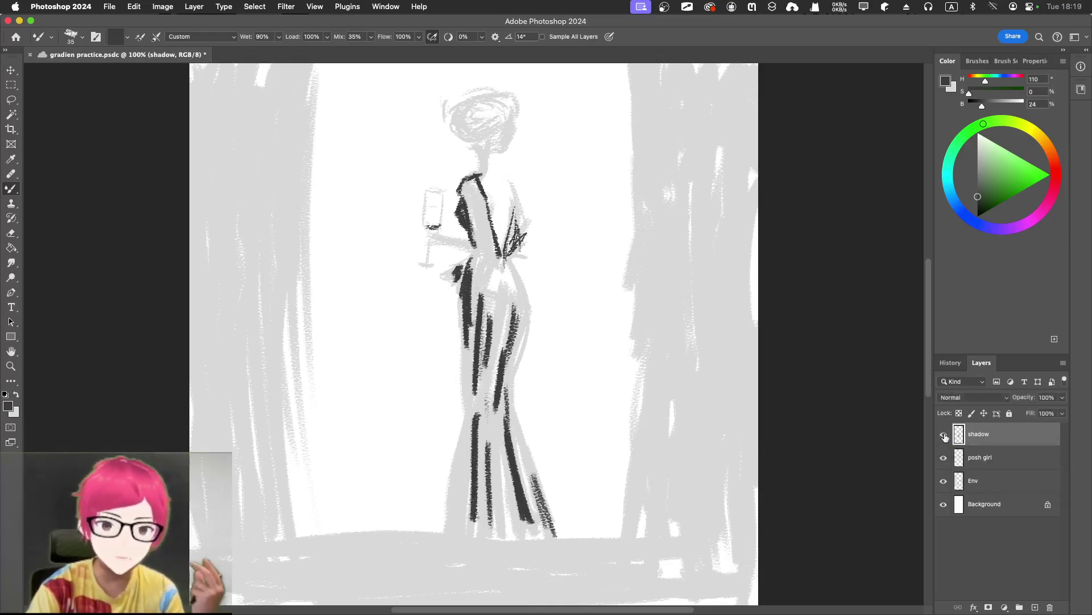
Step: Duplicate the posh girl layer as "posh girl copy" and hide the original posh girl layer
left_click(991, 459)
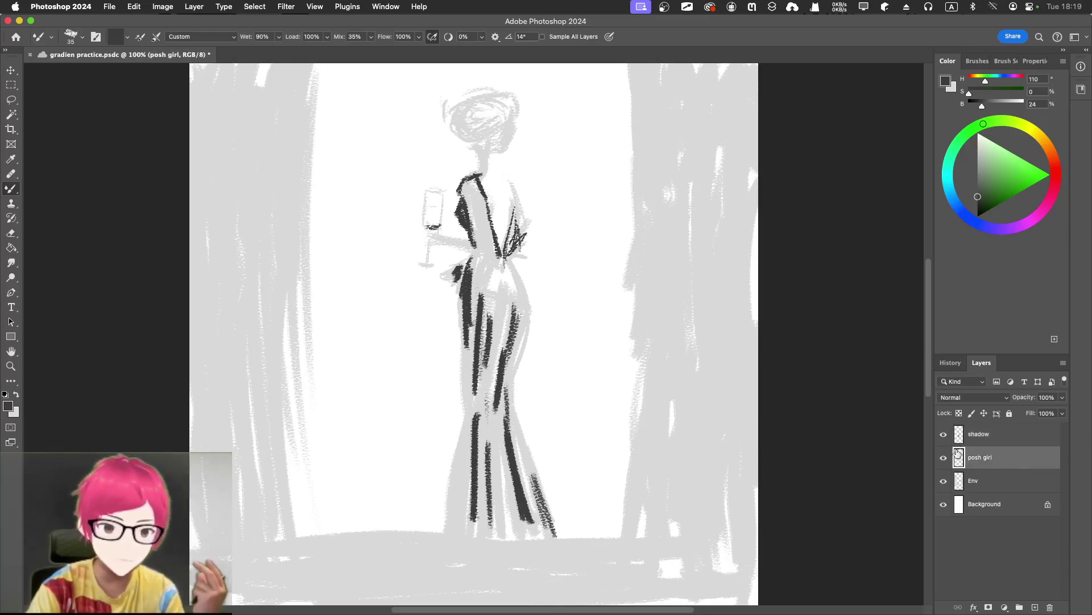
right_click(987, 465)
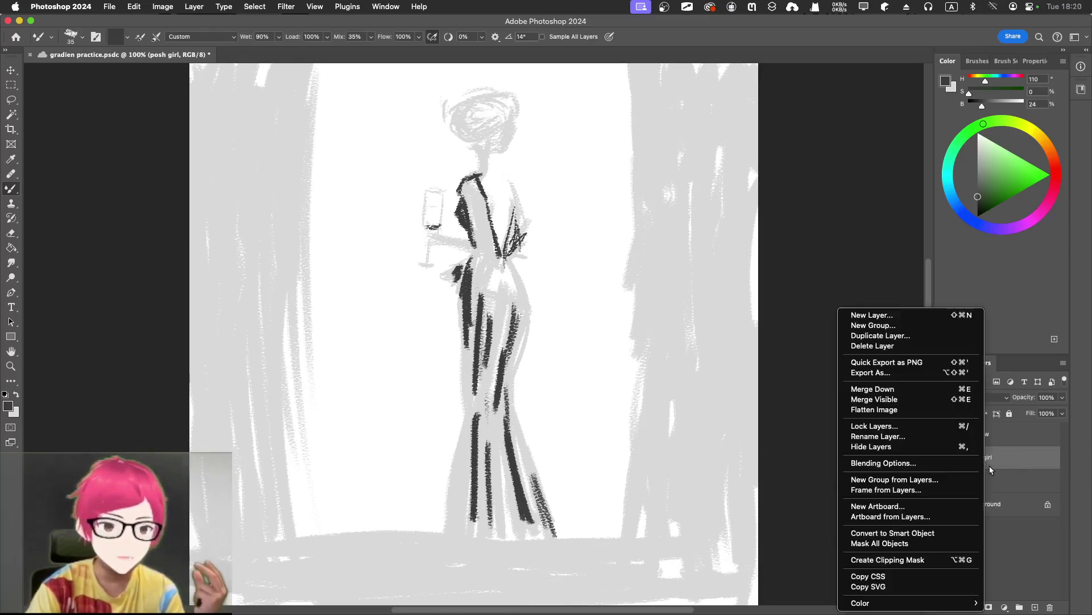
left_click(891, 338)
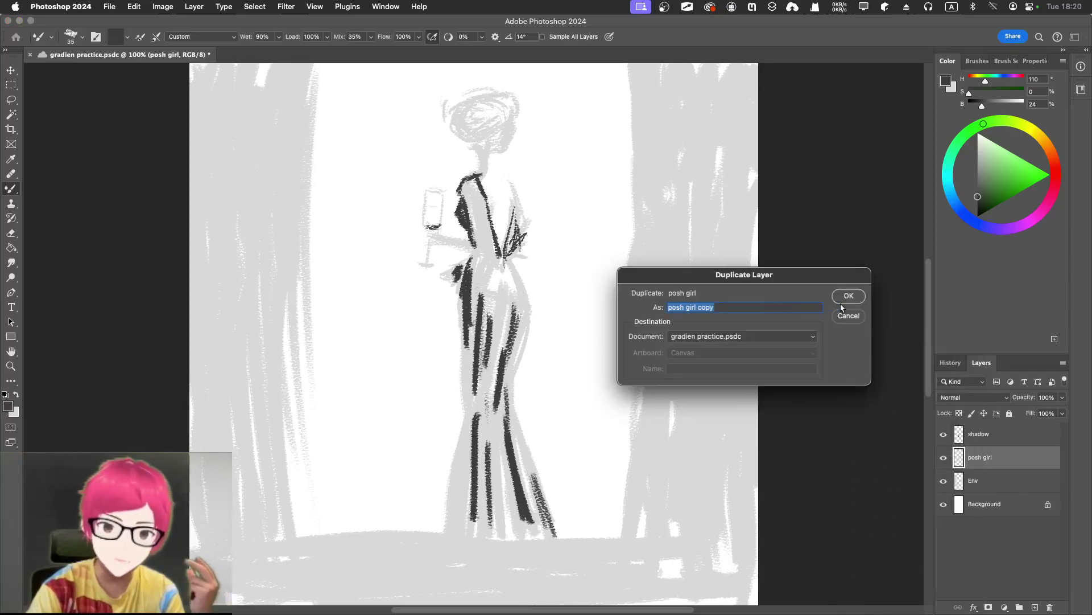
left_click(843, 299)
left_click(944, 481)
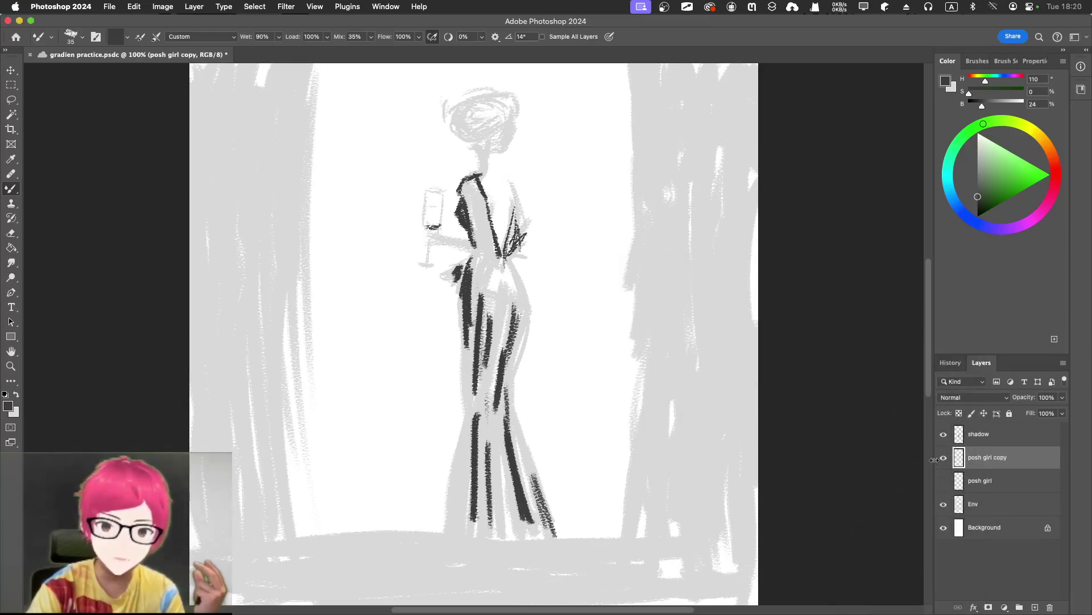
Step: Move the shadow layer beneath the posh girl copy layer in the layer order
left_click(944, 436)
left_click(944, 436)
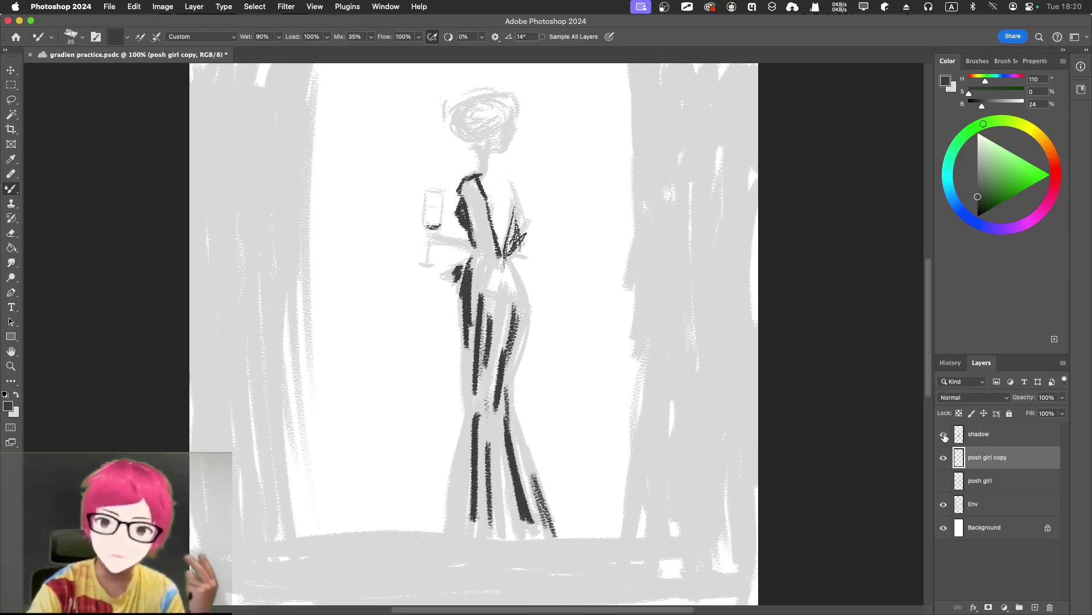
left_click(977, 436)
left_click(973, 457)
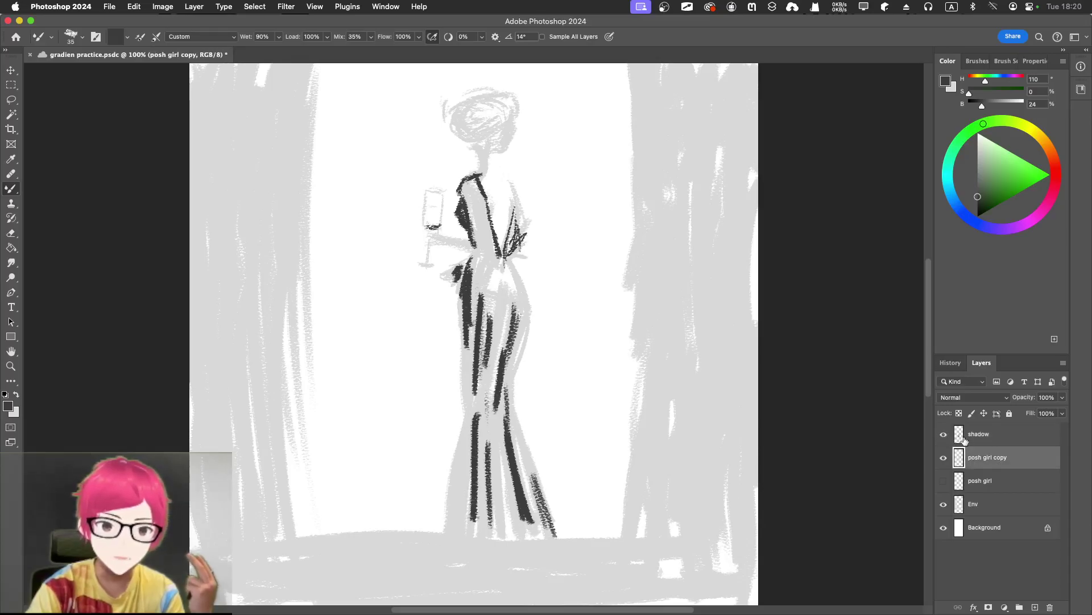
left_click_drag(979, 435, 981, 470)
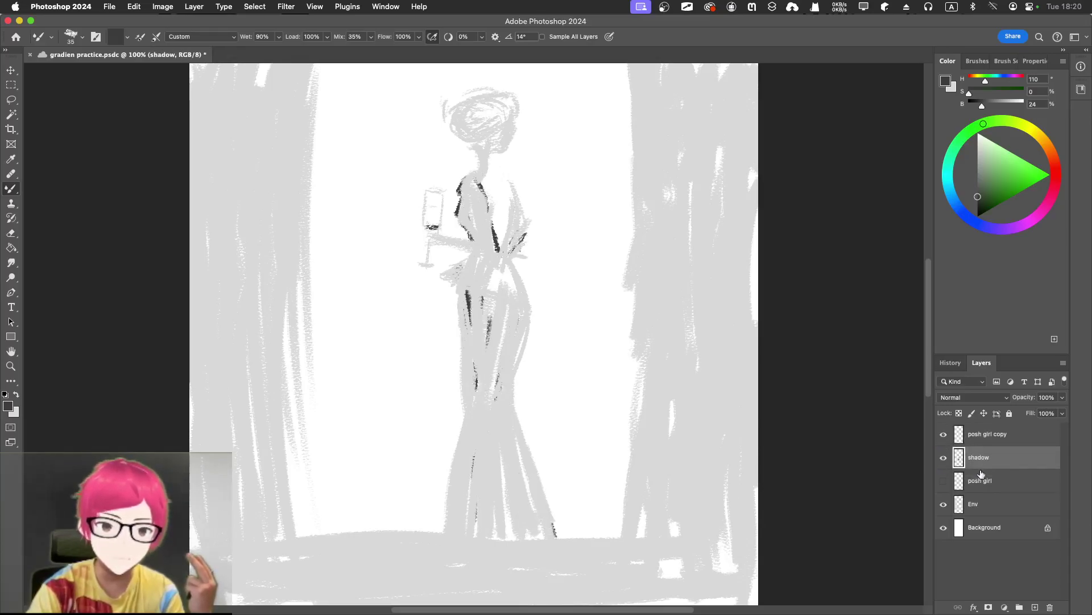
Step: Lower the posh girl copy layer's opacity to 22% and show the original posh girl layer
left_click(972, 432)
left_click(1061, 398)
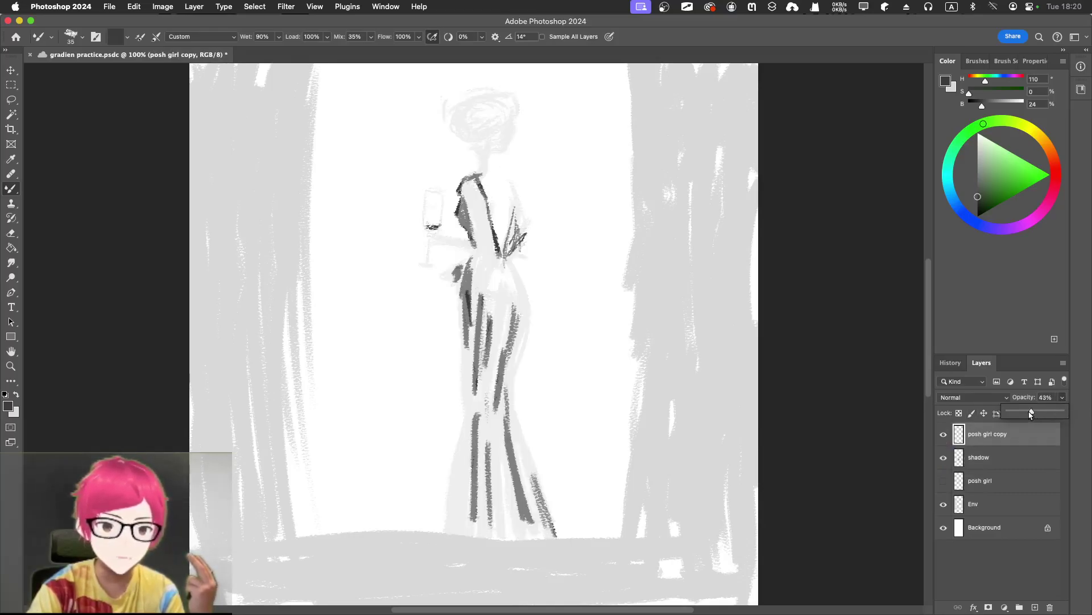
left_click_drag(1031, 415, 1021, 414)
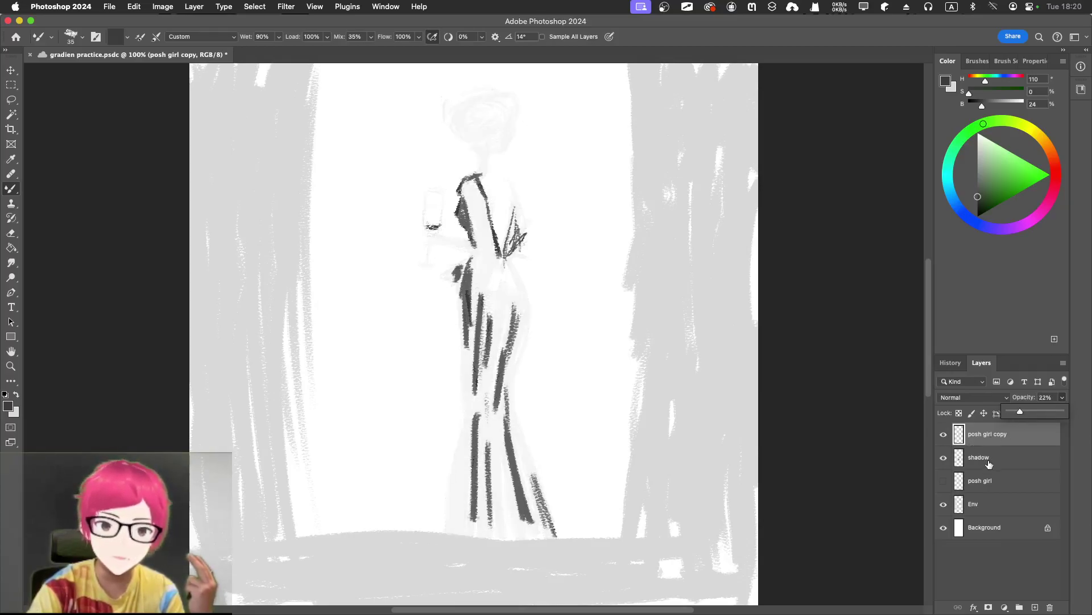
left_click(943, 481)
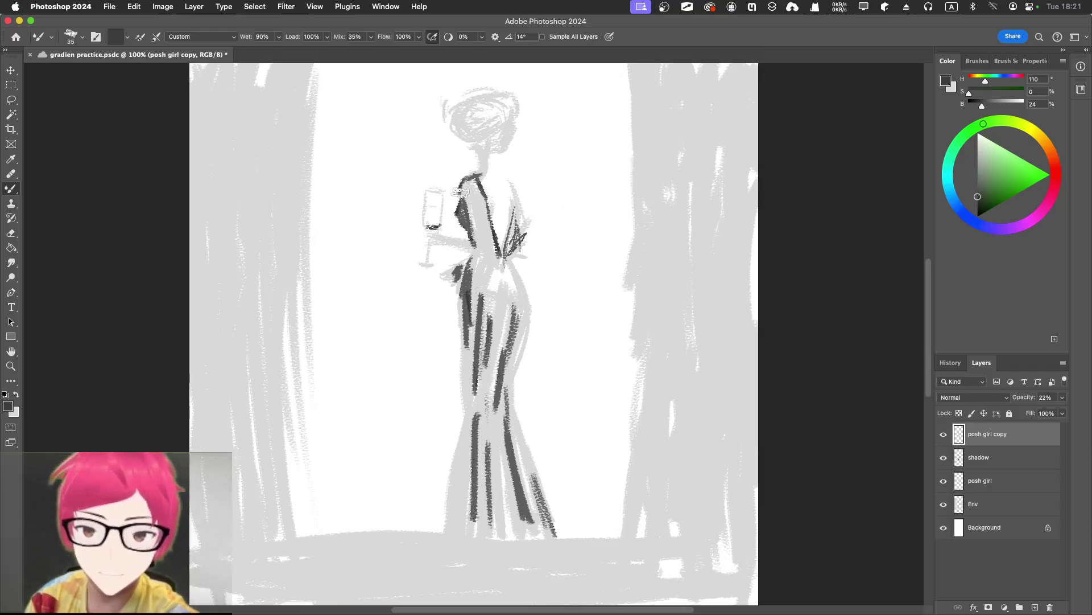
Step: Reduce the mixer brush to size 20 for shading the dress on the posh girl copy layer
key("bracketleft")
key("bracketleft")
key("bracketleft")
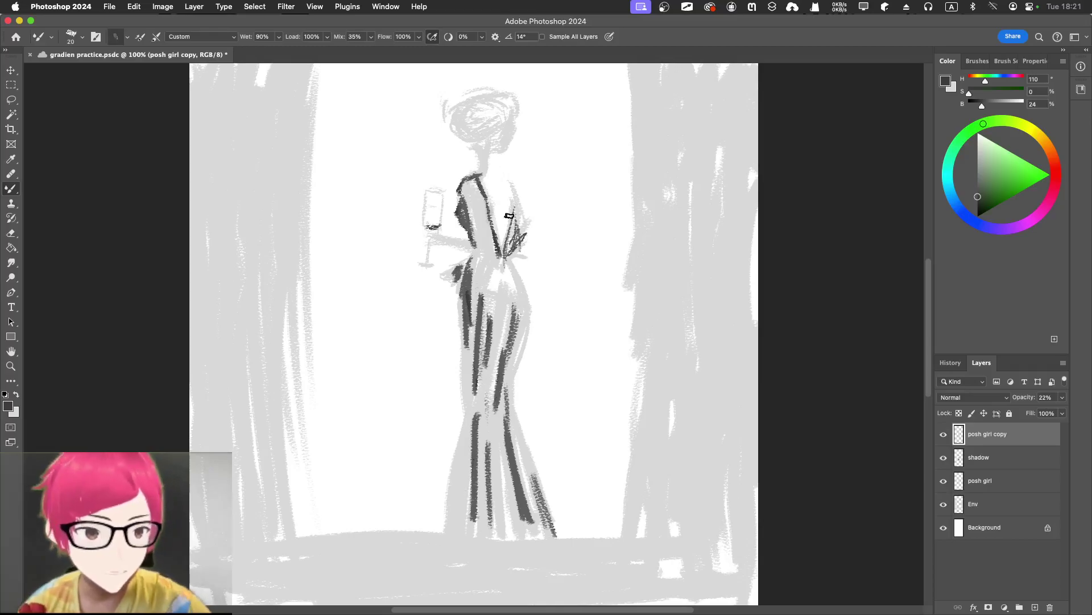
Step: Set the posh girl copy layer's opacity to 100% and hide the shadow and original posh girl layers
left_click(1062, 398)
left_click_drag(1067, 415, 1060, 413)
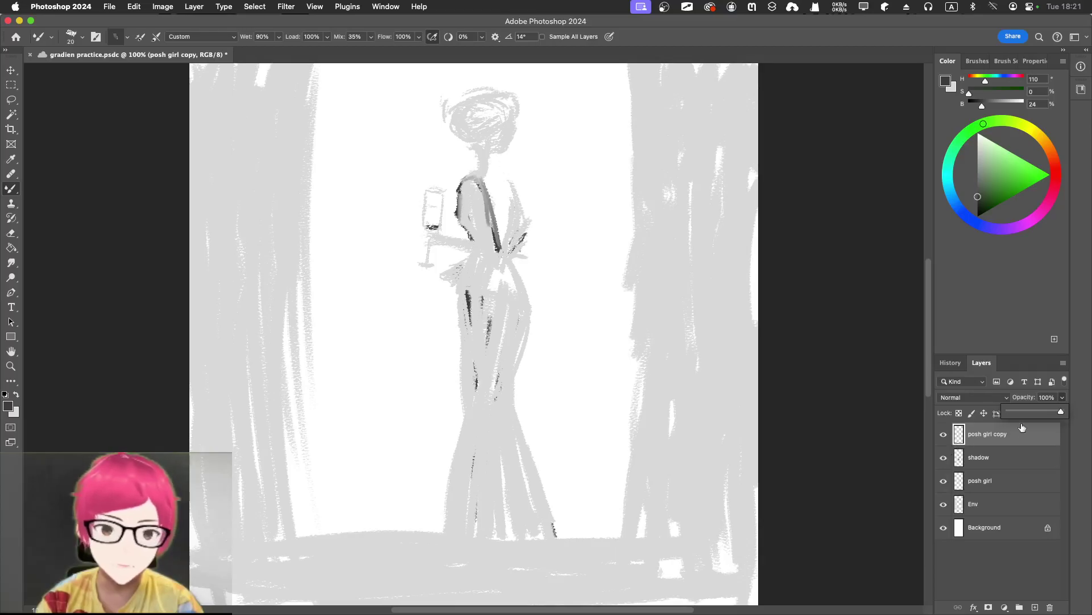
left_click(945, 460)
left_click(944, 458)
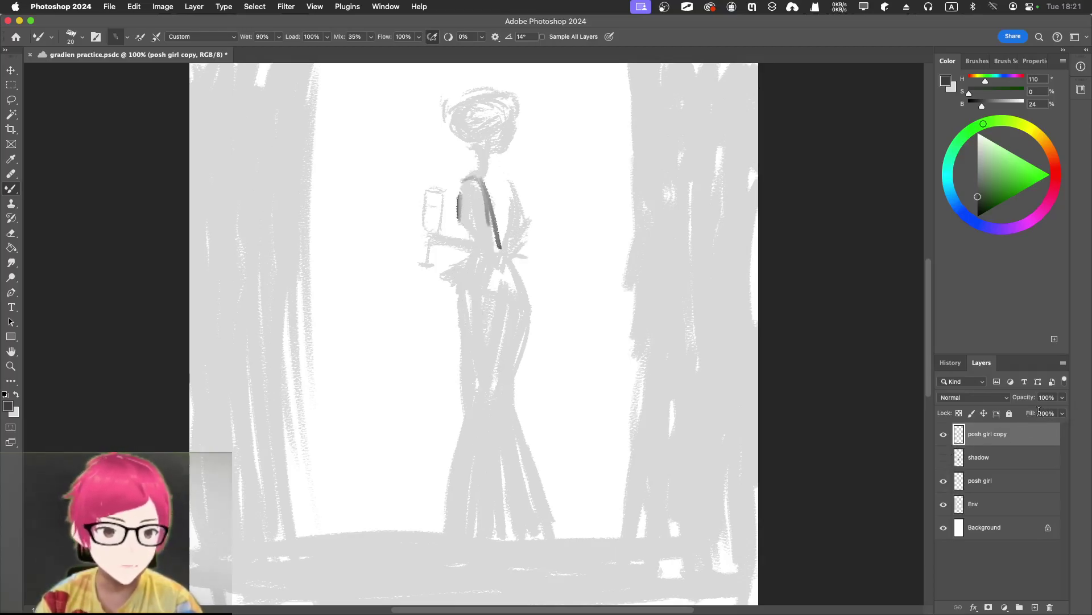
left_click(943, 481)
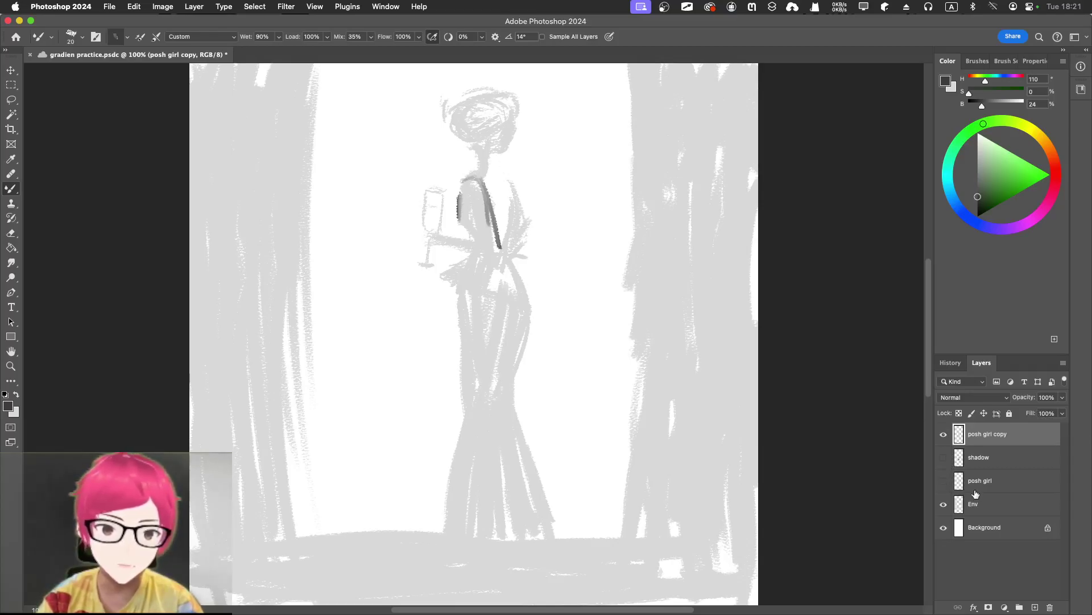
Step: Switch the Env layer's visibility off and on to compare the figure with and without the environment
left_click(944, 505)
left_click(944, 505)
left_click(944, 505)
left_click(944, 504)
left_click(944, 505)
left_click(944, 504)
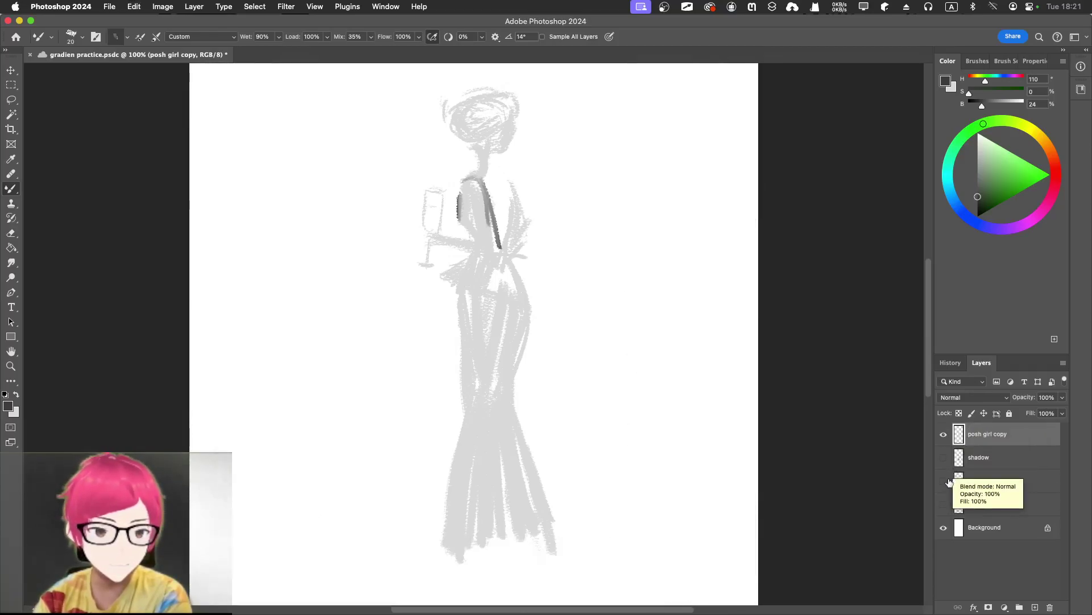
left_click(944, 504)
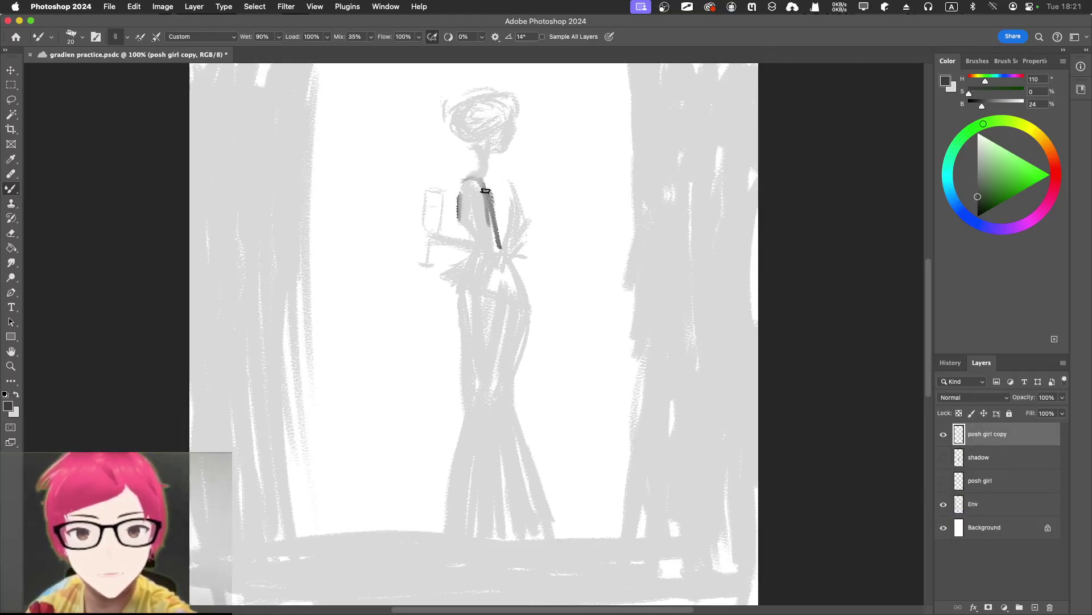
Step: Paint grey shading down the dress's back strap to the waist and along the left edge of the bodice
left_click_drag(487, 203, 497, 263)
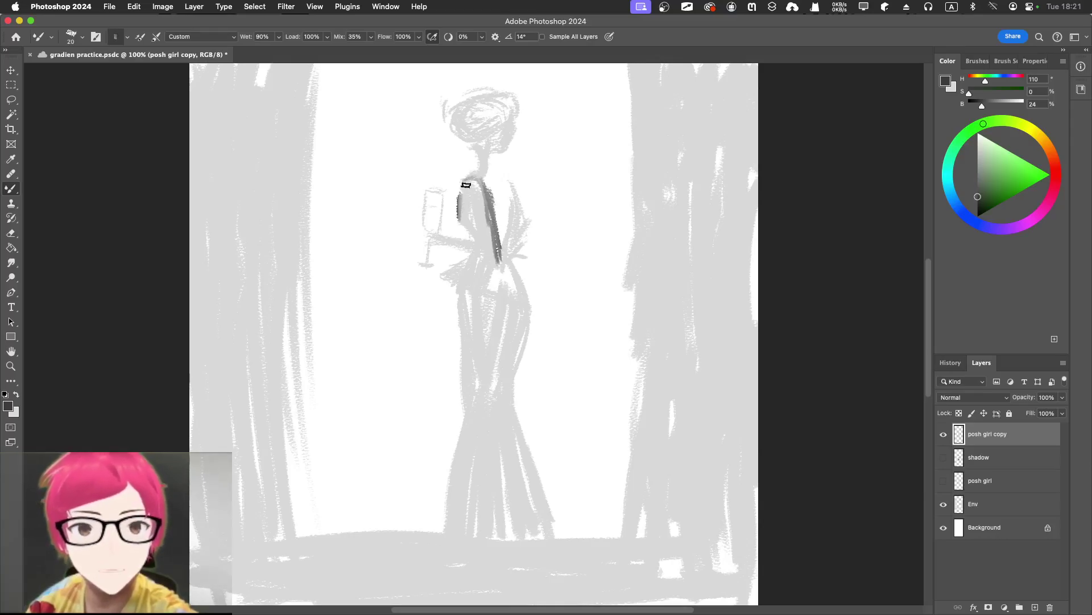
mouse_move(468, 179)
left_mouse_down()
mouse_move(477, 174)
mouse_move(461, 196)
left_mouse_up()
mouse_move(462, 234)
left_mouse_down()
mouse_move(461, 203)
mouse_move(465, 235)
mouse_move(466, 212)
left_mouse_up()
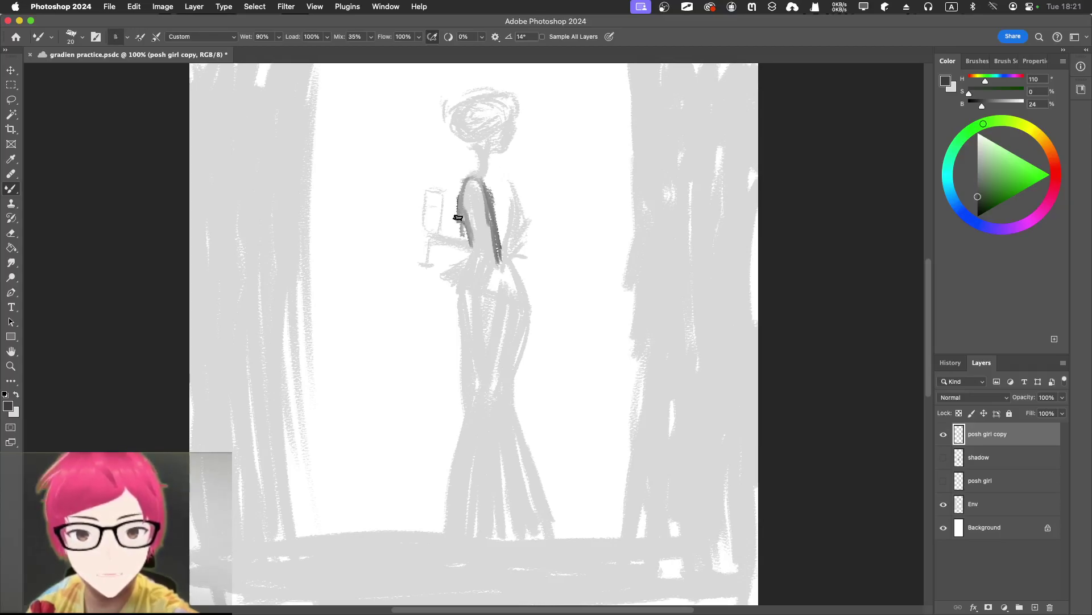
Step: Erase stray shading along the left edge of the bodice with the eraser reduced to size 20
key("e")
key("bracketleft")
key("bracketleft")
key("bracketleft")
key("bracketleft")
key("bracketleft")
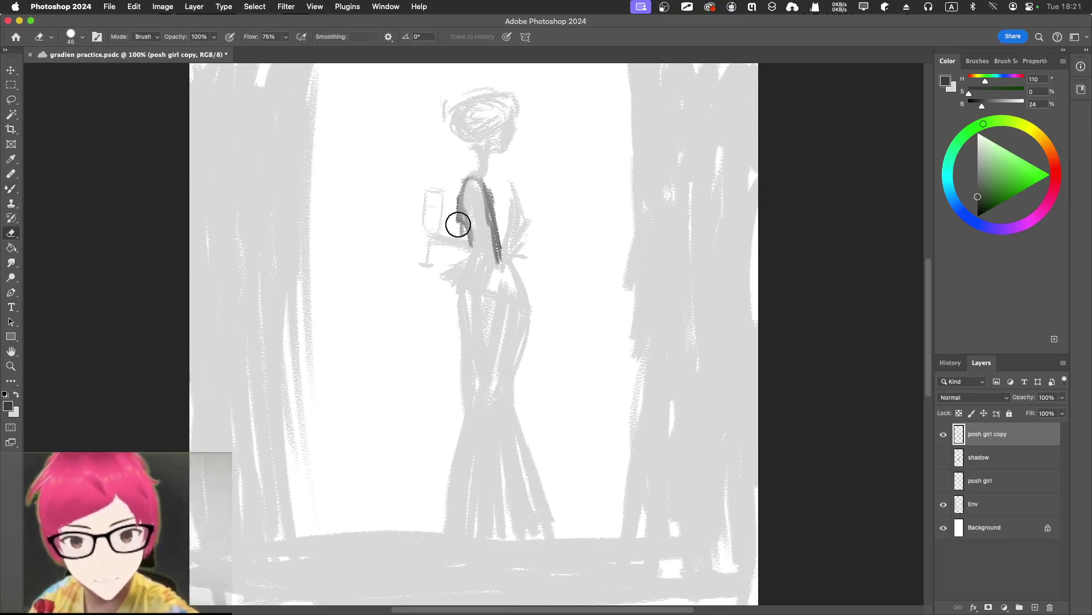
left_click_drag(458, 228, 462, 236)
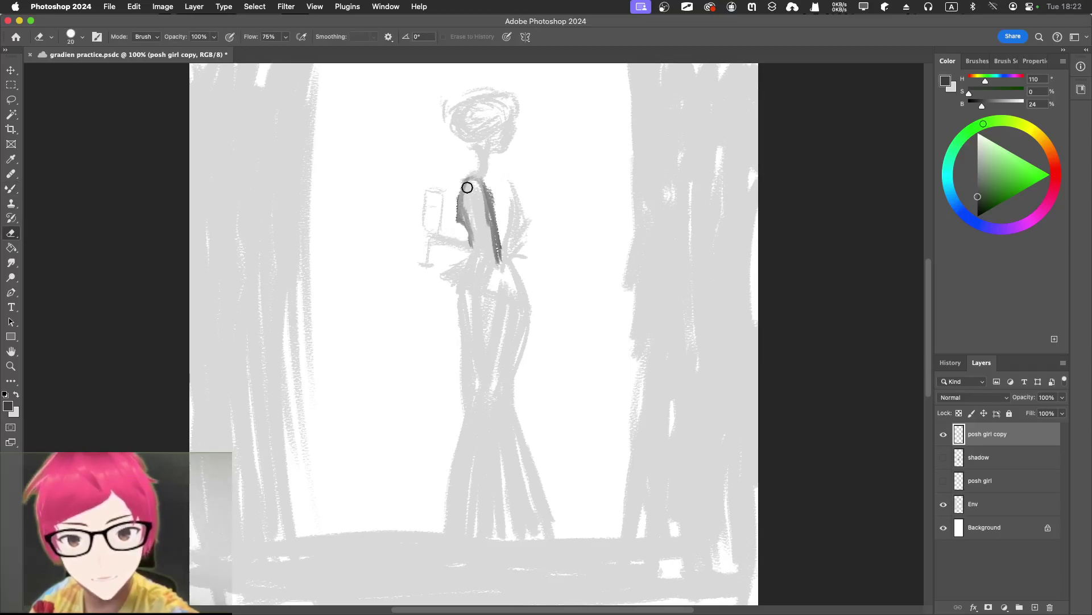
left_click_drag(467, 187, 463, 214)
Step: Blend grey folds from the left waist down the skirt and through the flared hem, enlarging the mixer brush to size 45
key("b")
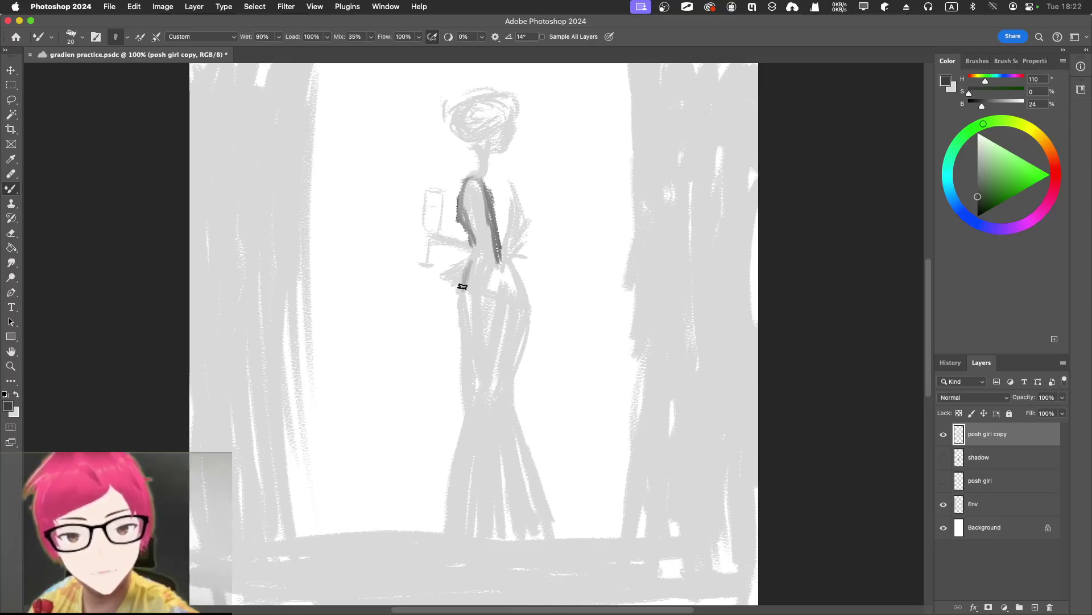
key("bracketright")
key("bracketright")
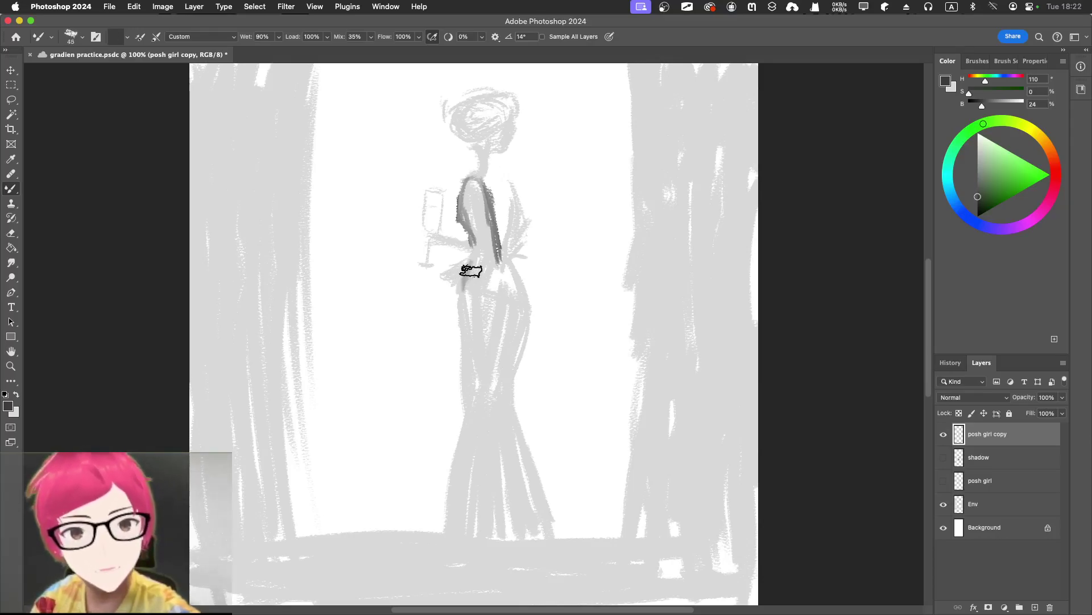
left_click_drag(467, 270, 487, 444)
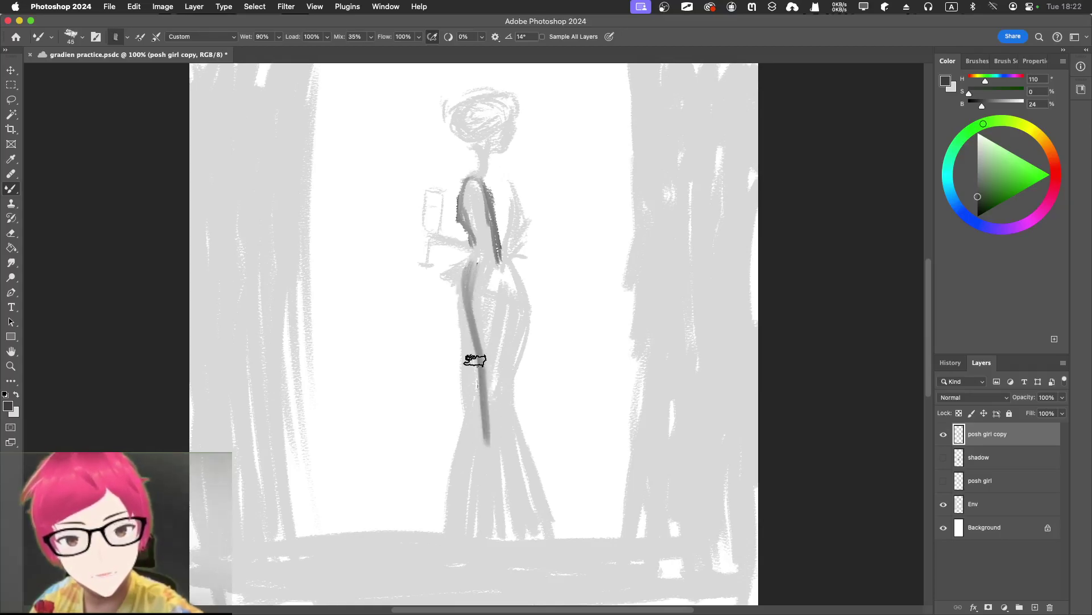
left_click_drag(474, 399, 441, 538)
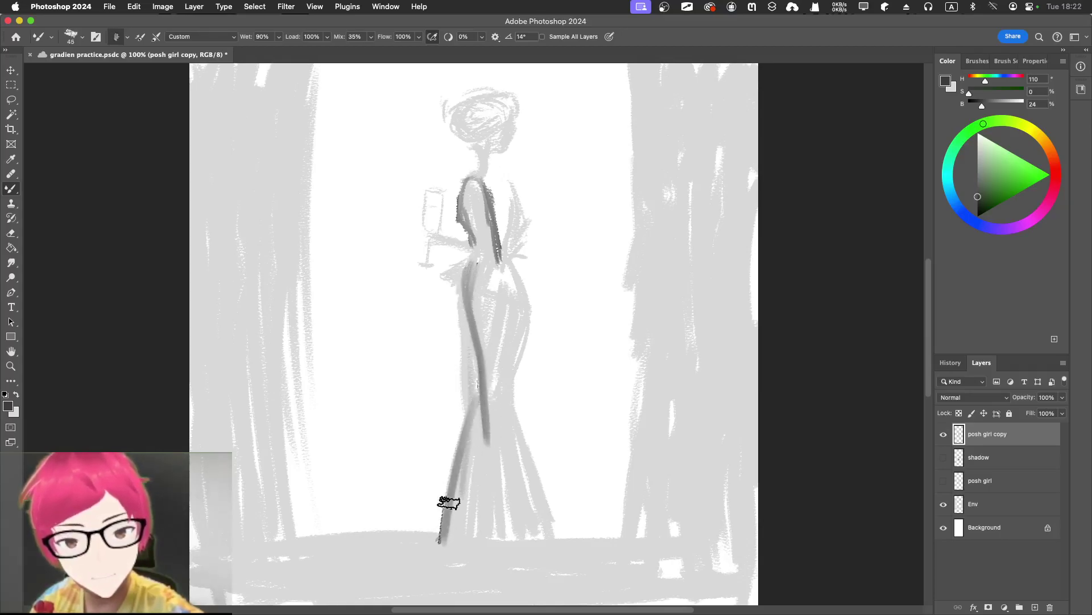
left_click_drag(477, 442, 465, 518)
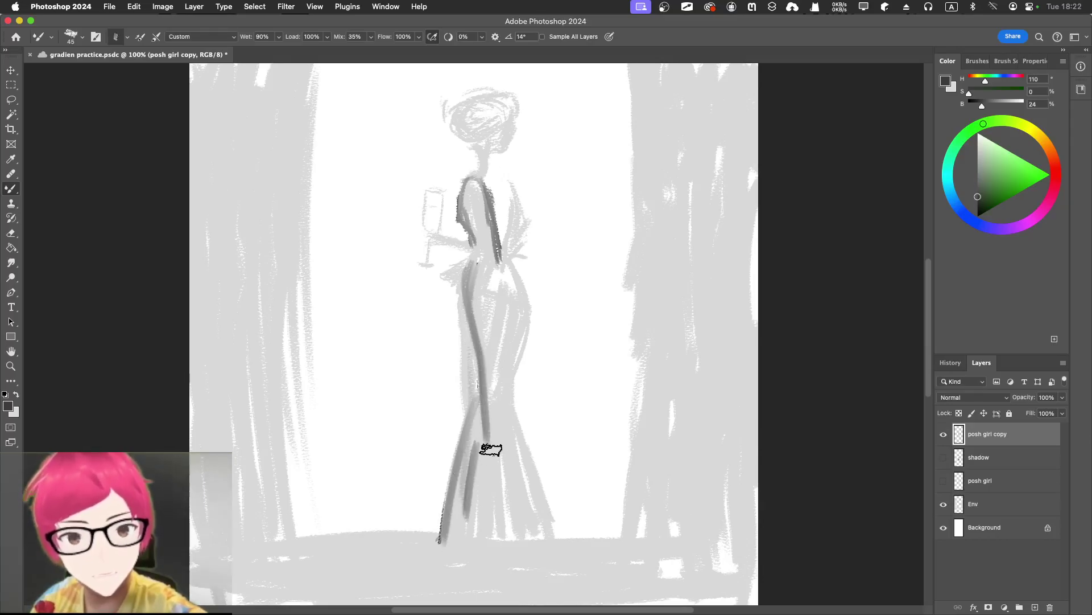
left_click_drag(474, 412, 467, 483)
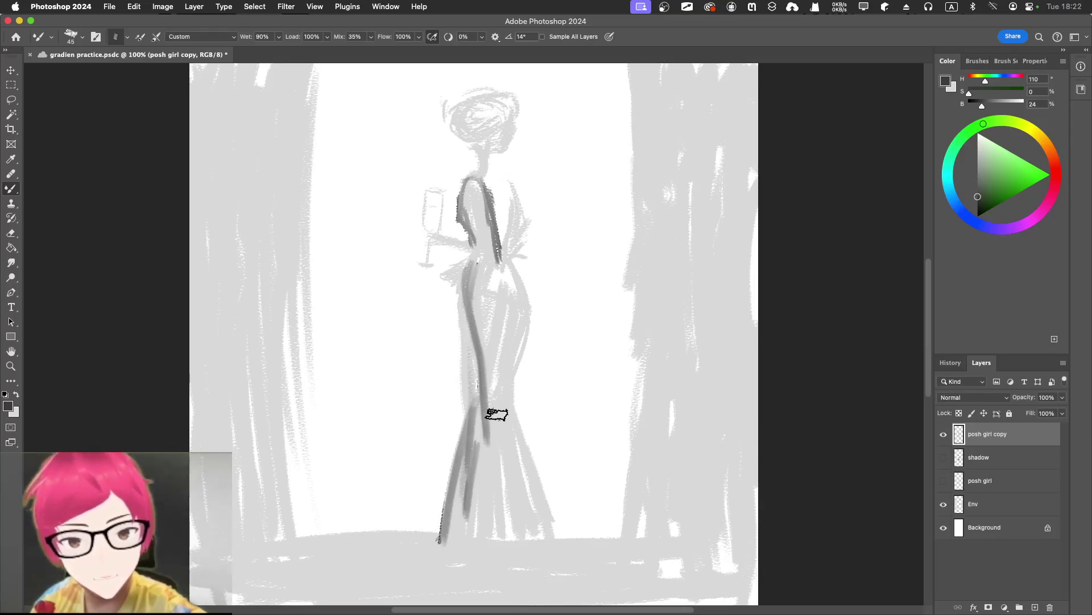
left_click_drag(495, 414, 500, 519)
left_click_drag(510, 408, 527, 520)
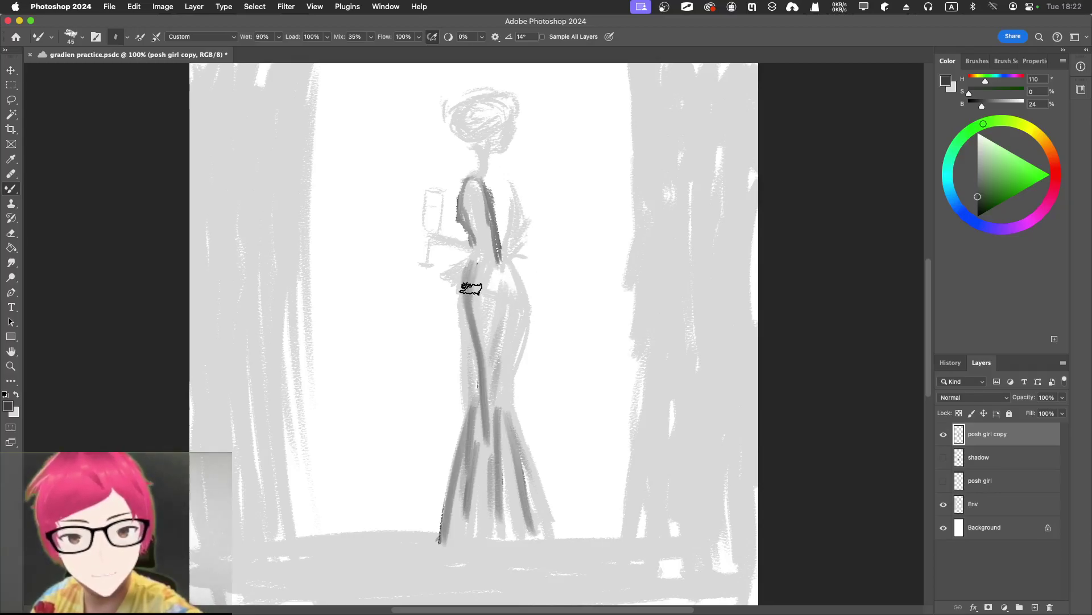
Step: Add grey folds across the hip, down the middle of the thighs and along the right side of the hem
mouse_move(467, 348)
left_mouse_down()
mouse_move(466, 315)
mouse_move(482, 391)
mouse_move(505, 390)
mouse_move(496, 342)
mouse_move(502, 350)
mouse_move(482, 324)
mouse_move(485, 279)
mouse_move(475, 326)
mouse_move(507, 264)
mouse_move(482, 311)
mouse_move(499, 298)
mouse_move(472, 271)
mouse_move(469, 308)
mouse_move(473, 270)
mouse_move(511, 290)
left_mouse_up()
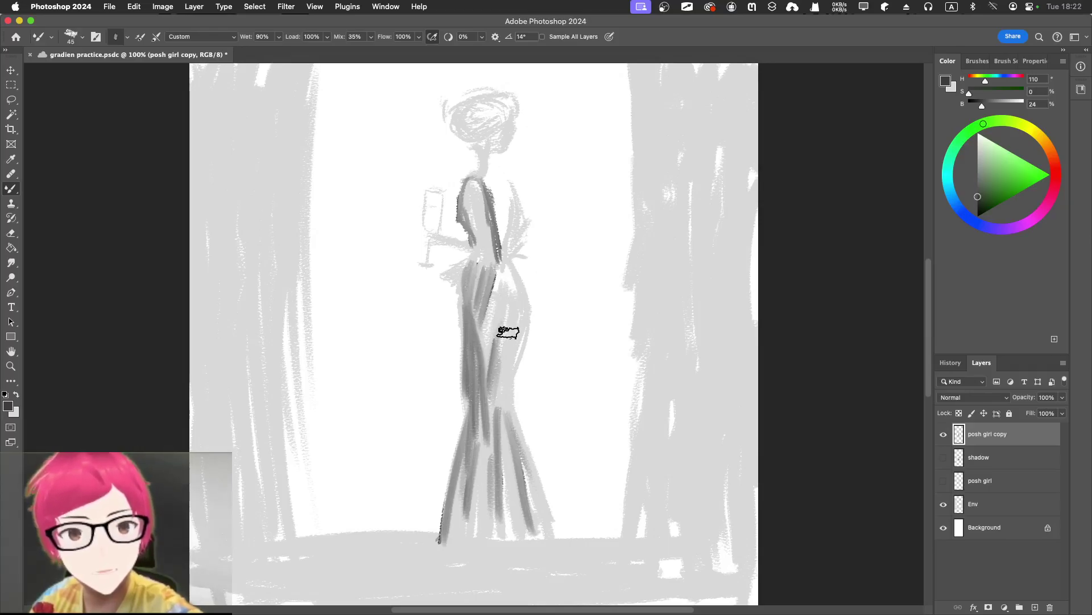
mouse_move(505, 332)
left_mouse_down()
mouse_move(495, 365)
mouse_move(496, 339)
mouse_move(510, 352)
mouse_move(493, 330)
mouse_move(505, 334)
mouse_move(495, 410)
left_mouse_up()
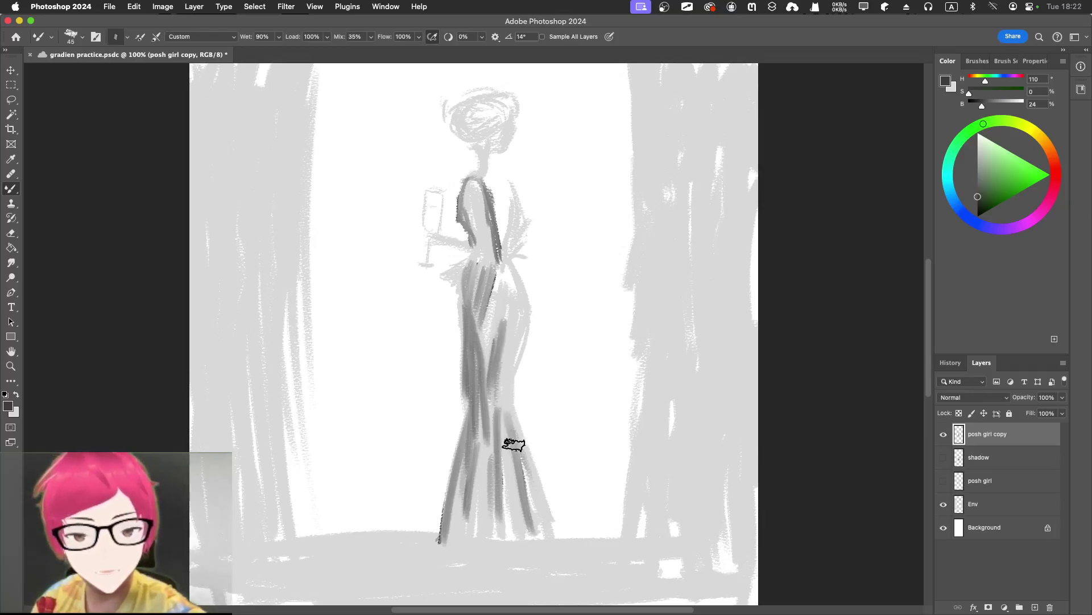
mouse_move(513, 453)
left_mouse_down()
mouse_move(551, 515)
mouse_move(509, 428)
mouse_move(523, 467)
left_mouse_up()
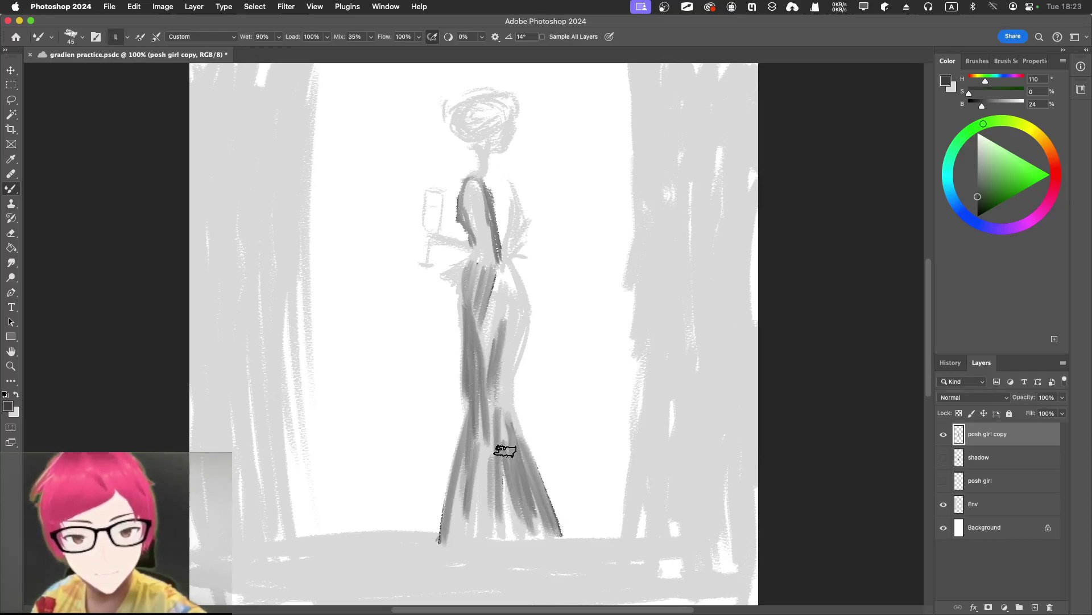
Step: Blend broad grey strokes through the middle of the skirt from thigh to hem with the mixer brush at size 70
key("bracketright")
key("bracketright")
key("bracketright")
mouse_move(492, 434)
left_mouse_down()
mouse_move(496, 503)
mouse_move(488, 384)
mouse_move(483, 416)
mouse_move(483, 402)
mouse_move(489, 429)
mouse_move(497, 306)
mouse_move(485, 336)
left_mouse_up()
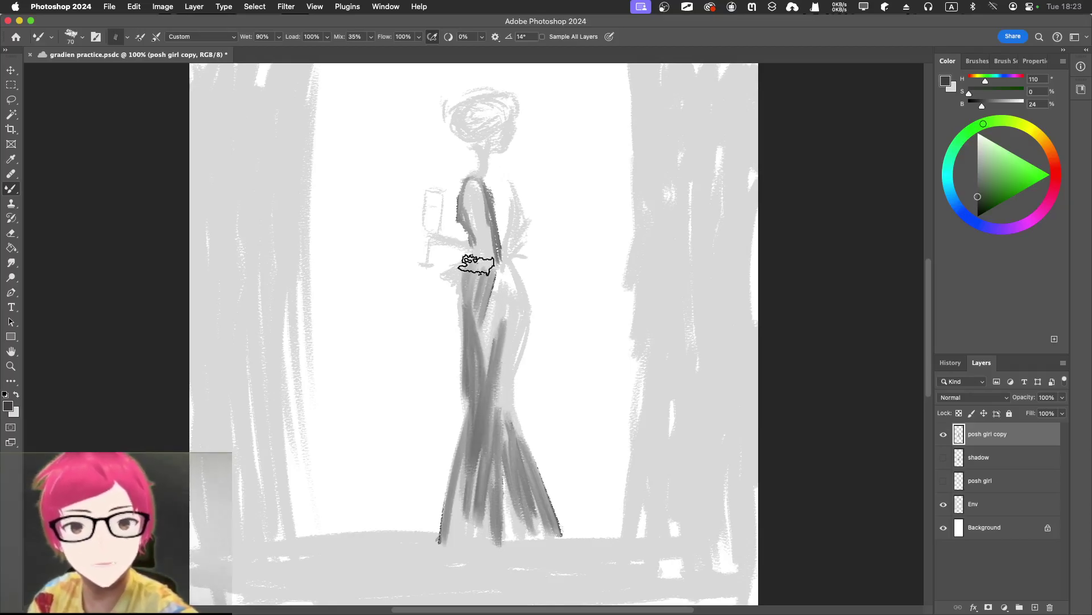
Step: Shade the right edge of the open back with the brush at size 10 and the bodice's left edge at size 15
key("bracketleft")
key("bracketleft")
key("bracketleft")
key("bracketleft")
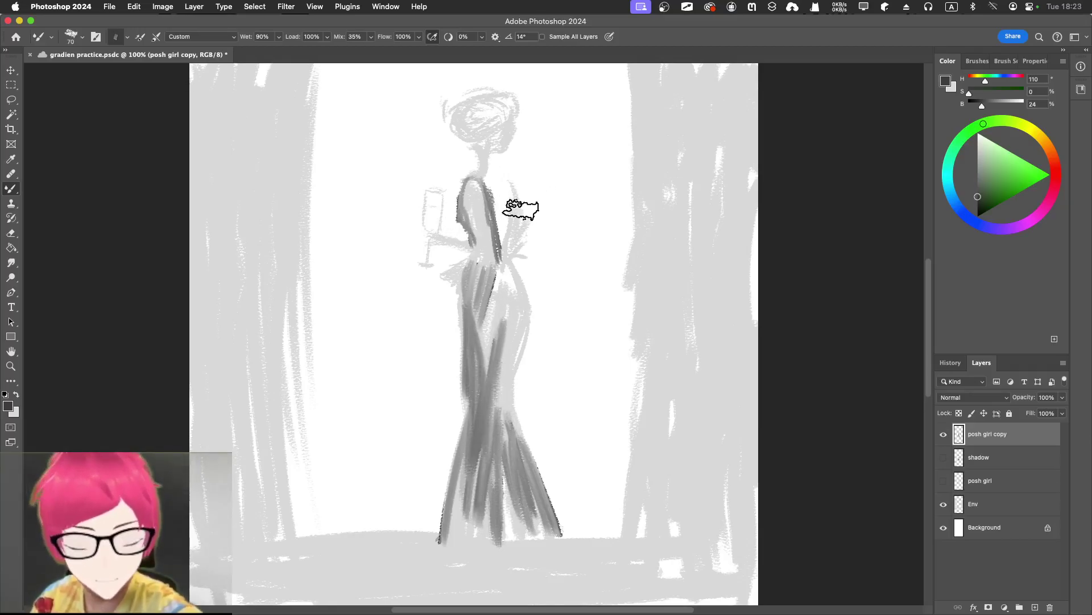
key("bracketleft")
key("bracketleft")
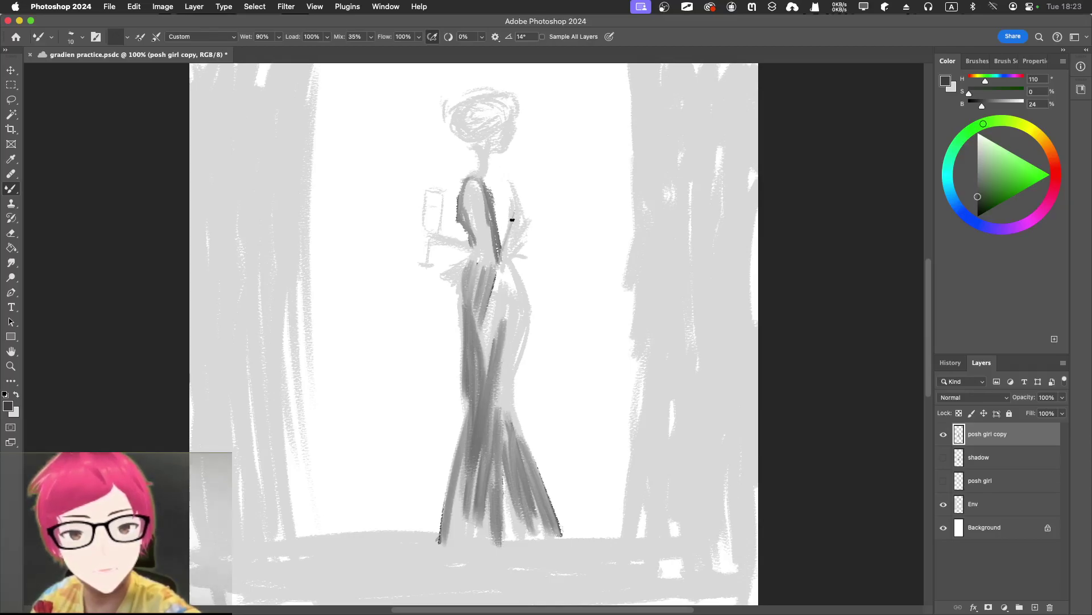
left_click_drag(515, 210, 504, 256)
left_click_drag(514, 211, 502, 261)
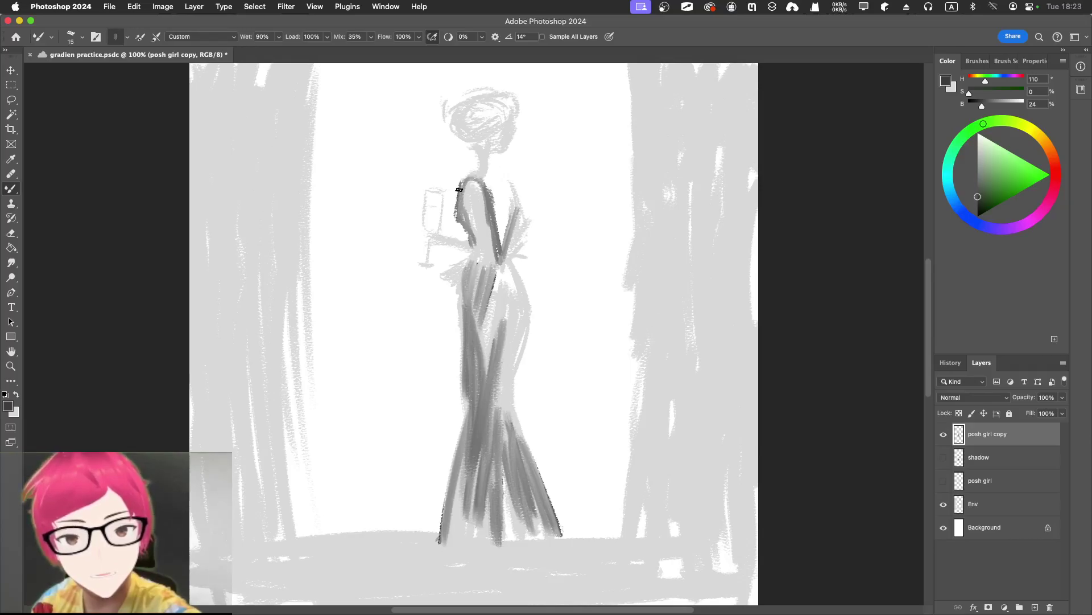
left_click_drag(456, 208, 453, 227)
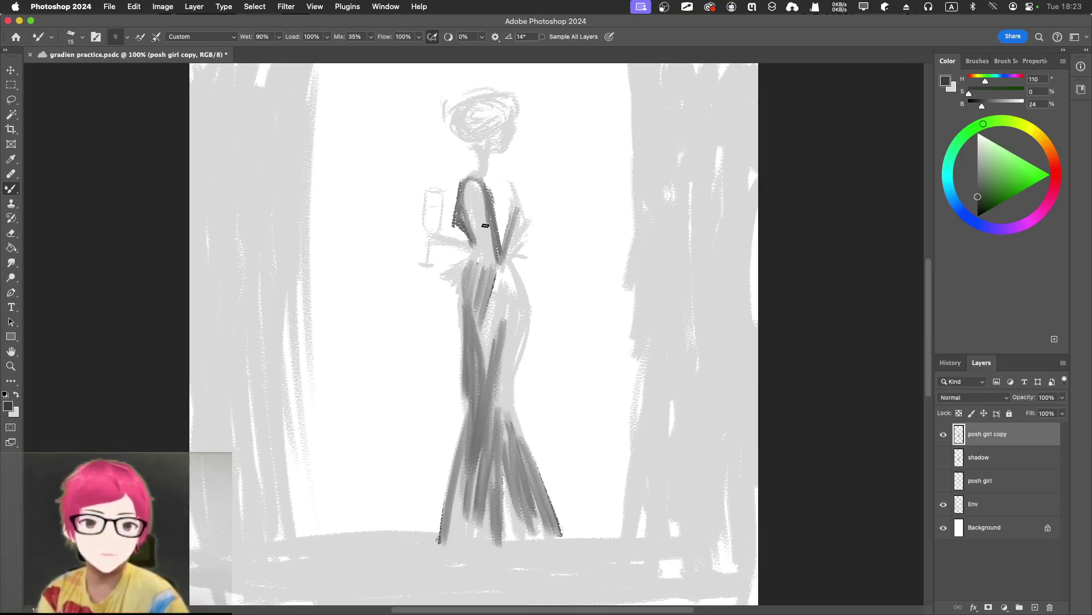
Step: Blend grey shading into the hair, face, glass and lower hand with the brush at size 30, and save the document
key("bracketright")
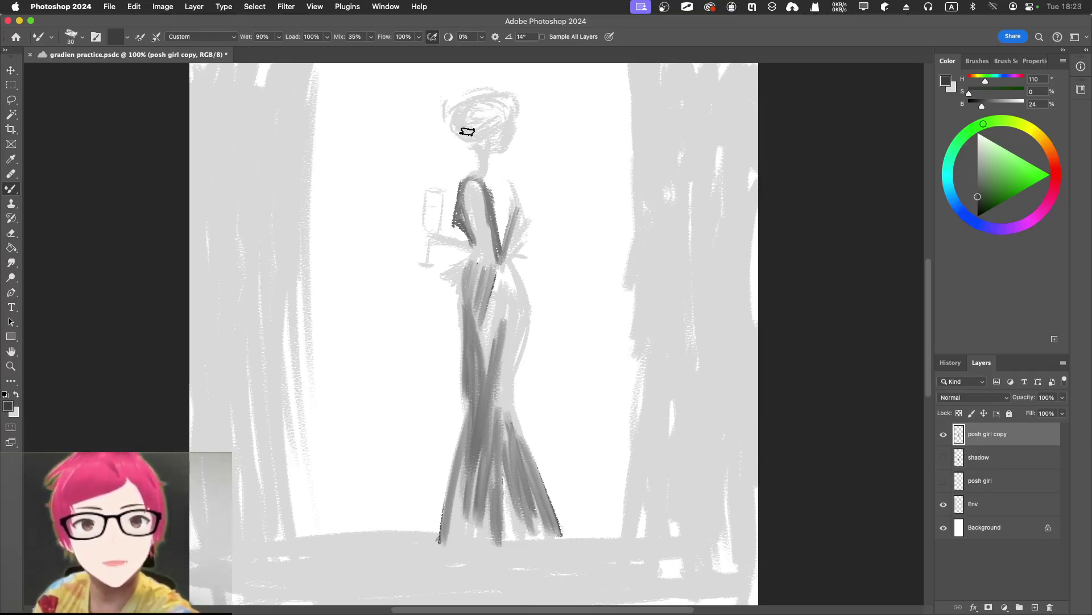
left_click(469, 126, "alt")
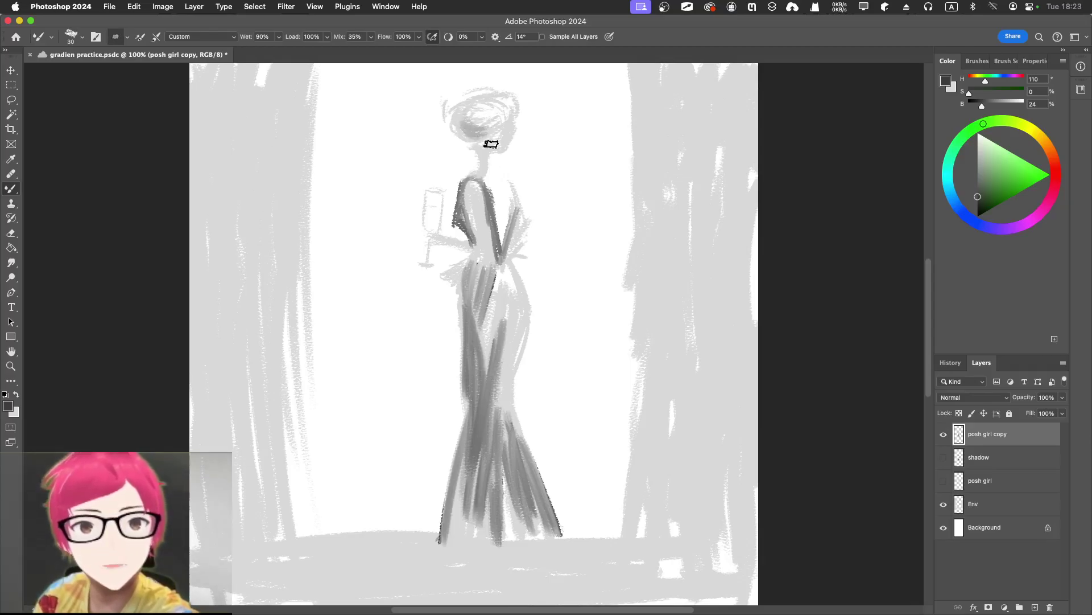
mouse_move(485, 152)
left_mouse_down()
mouse_move(513, 145)
mouse_move(501, 140)
mouse_move(523, 99)
mouse_move(496, 119)
mouse_move(505, 106)
mouse_move(476, 119)
mouse_move(478, 95)
mouse_move(464, 109)
mouse_move(488, 103)
left_mouse_up()
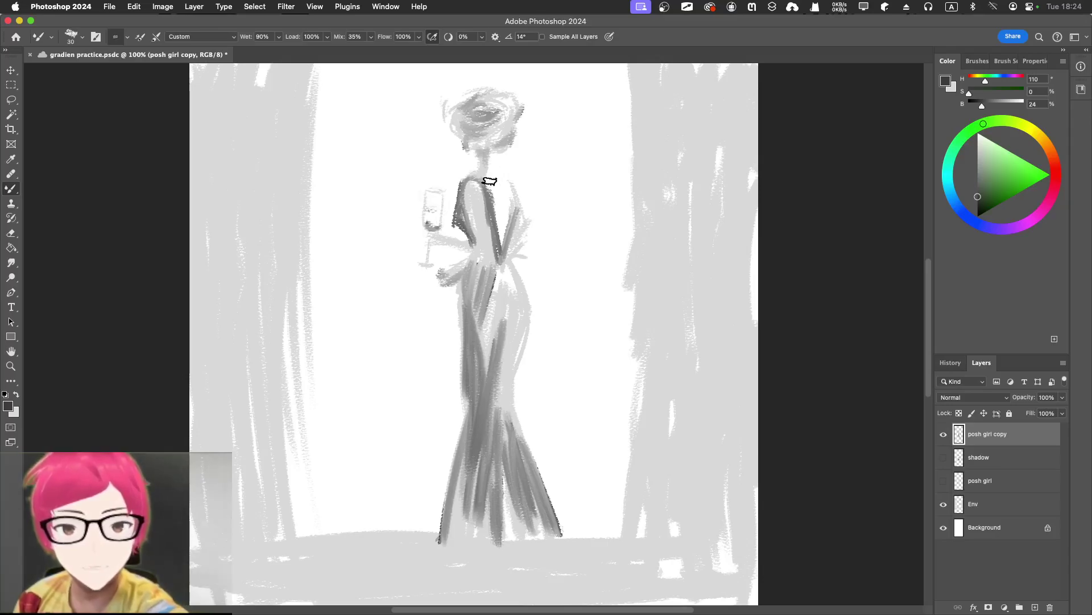
key("super+s")
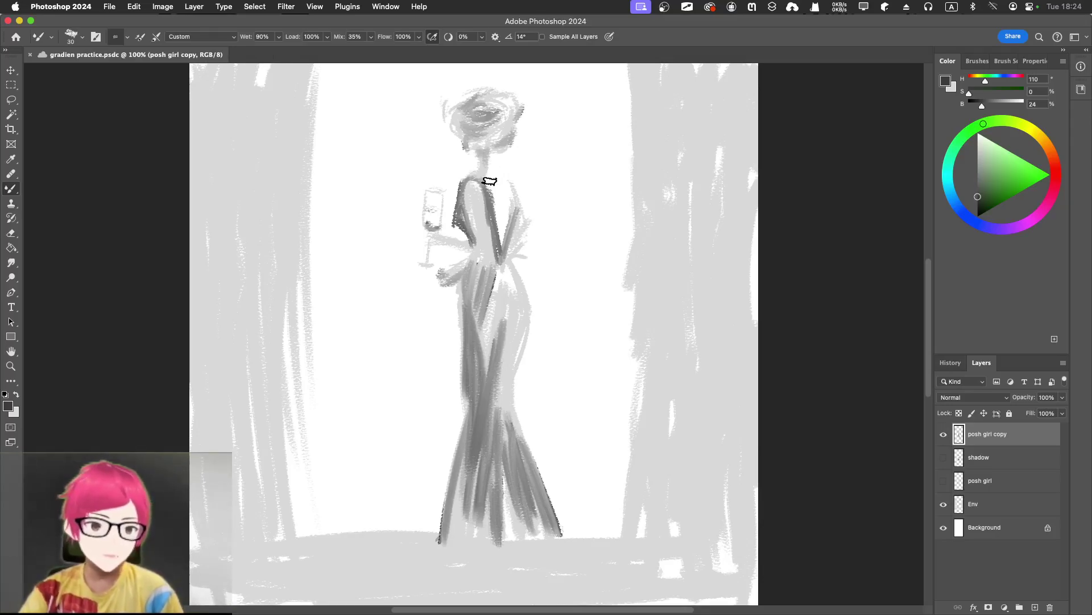
Step: Rename the copied figure layer to "posh girl+ shadow"
double_click(987, 434)
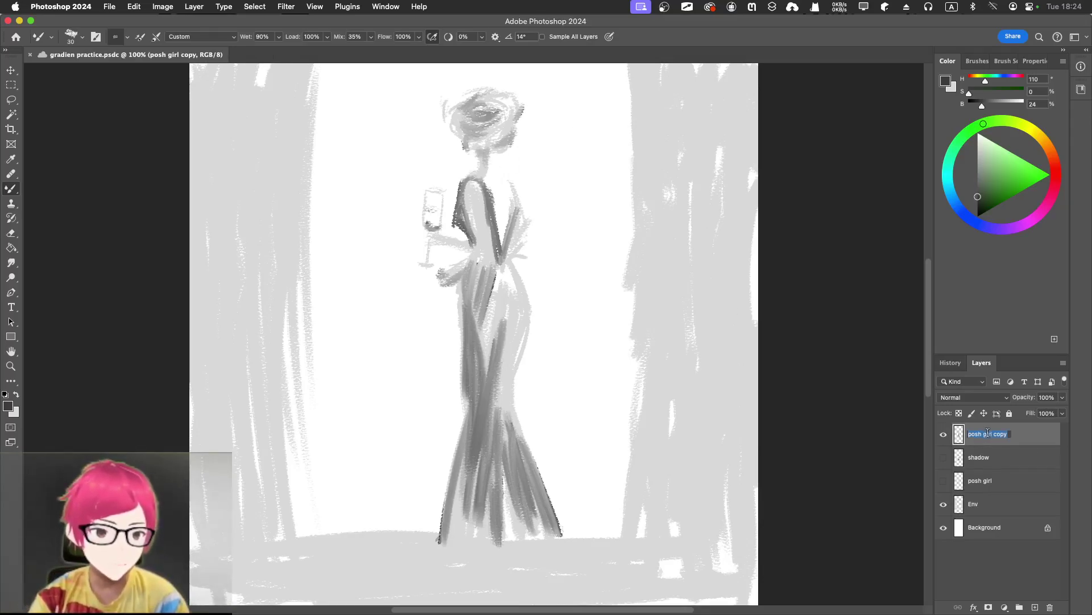
left_click(1001, 433)
key("BackSpace")
key("BackSpace")
key("BackSpace")
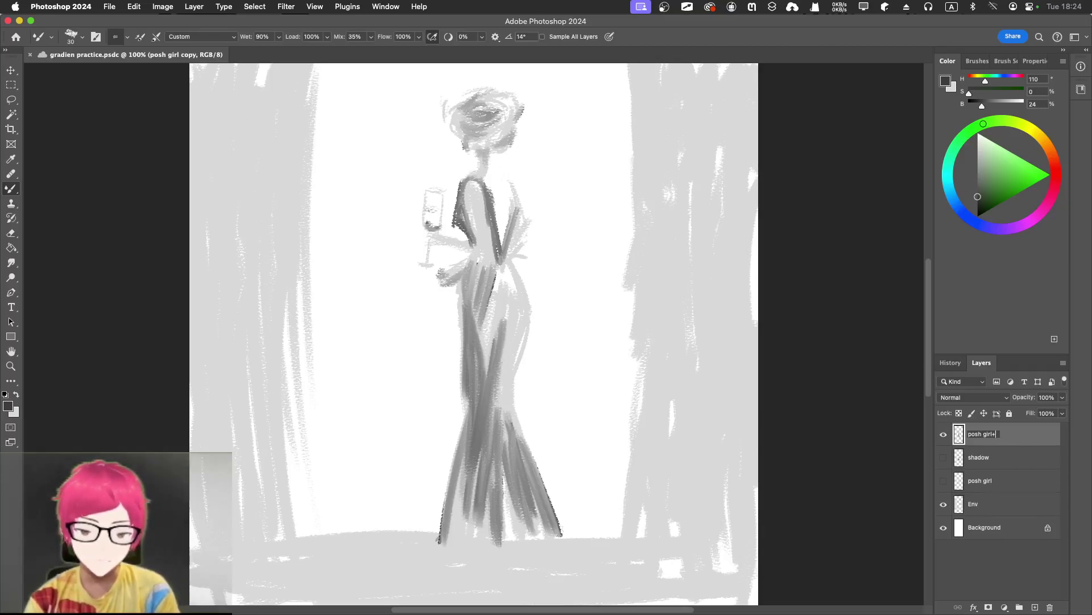
key("Return")
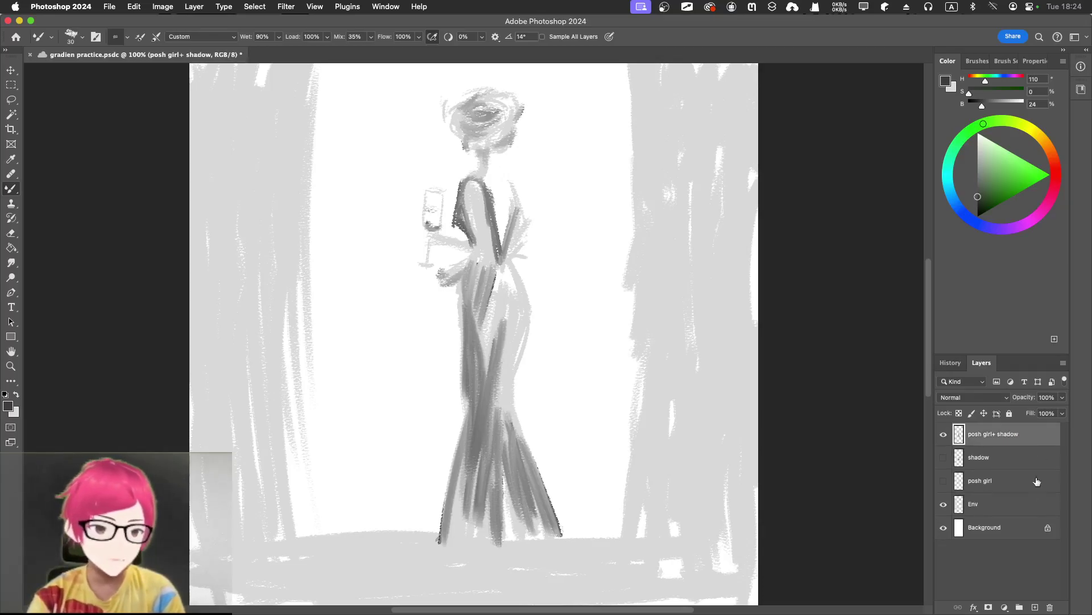
Step: Compare the original posh girl and shadow layers with the blended figure by switching their visibility
left_click(987, 465)
left_click(943, 459)
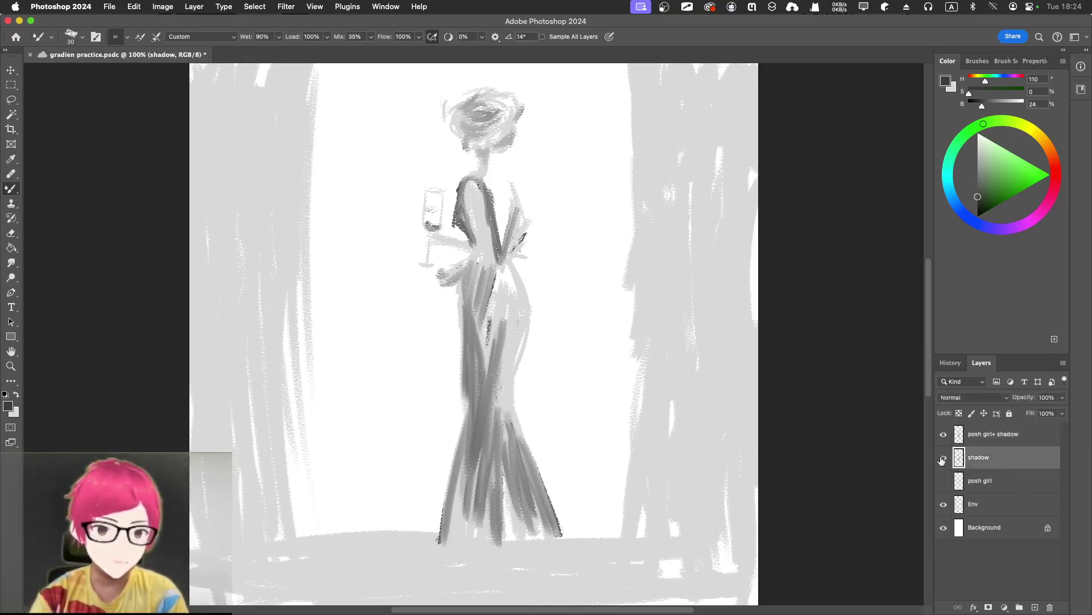
left_click(943, 459)
left_click(945, 439)
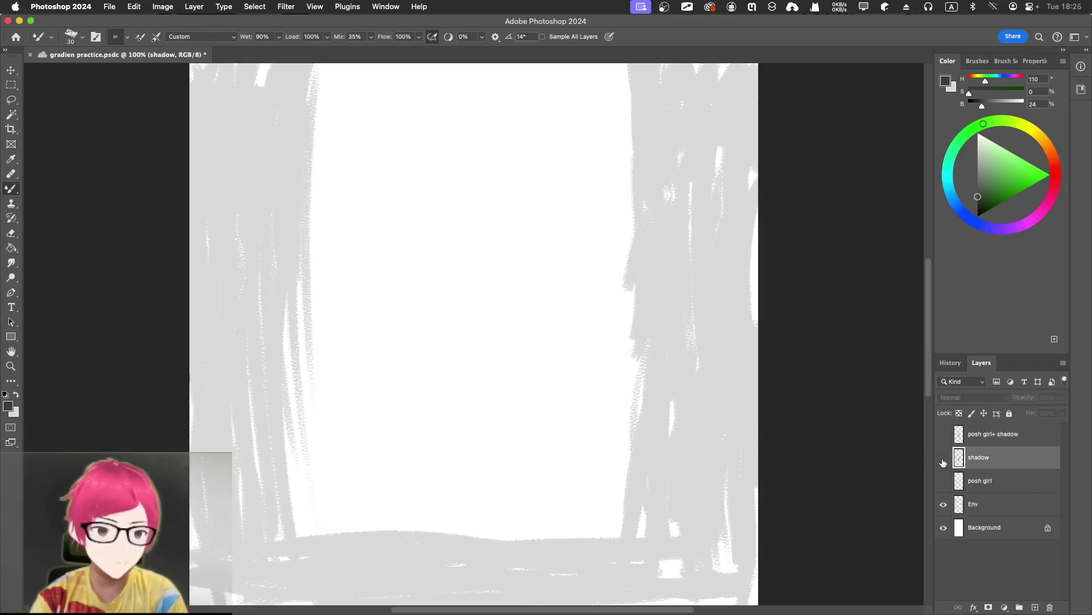
left_click(943, 482)
left_click(943, 458)
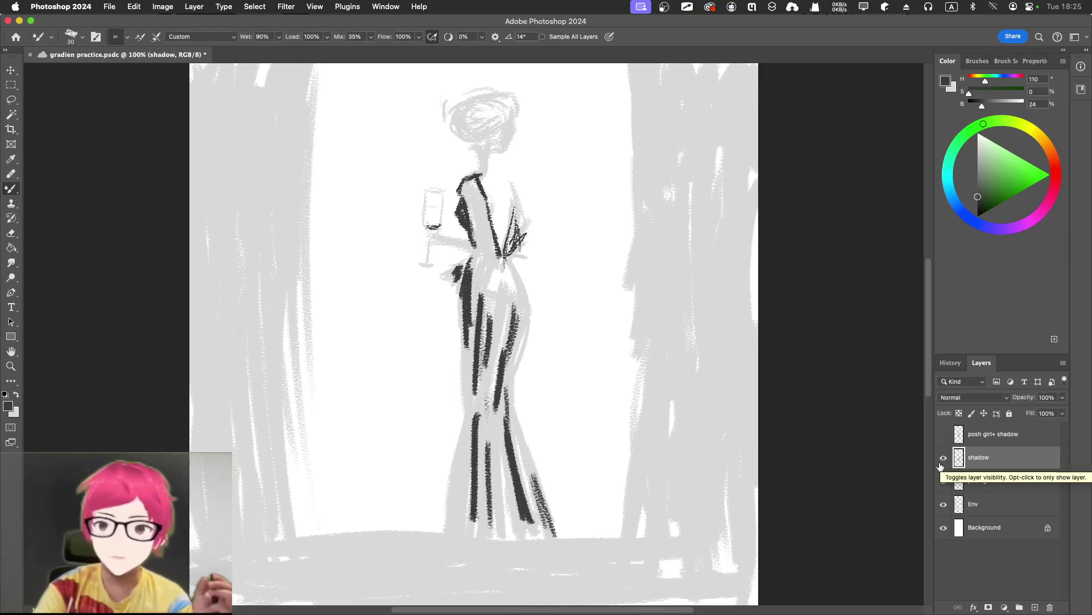
left_click(944, 458)
left_click(943, 481)
left_click(943, 436)
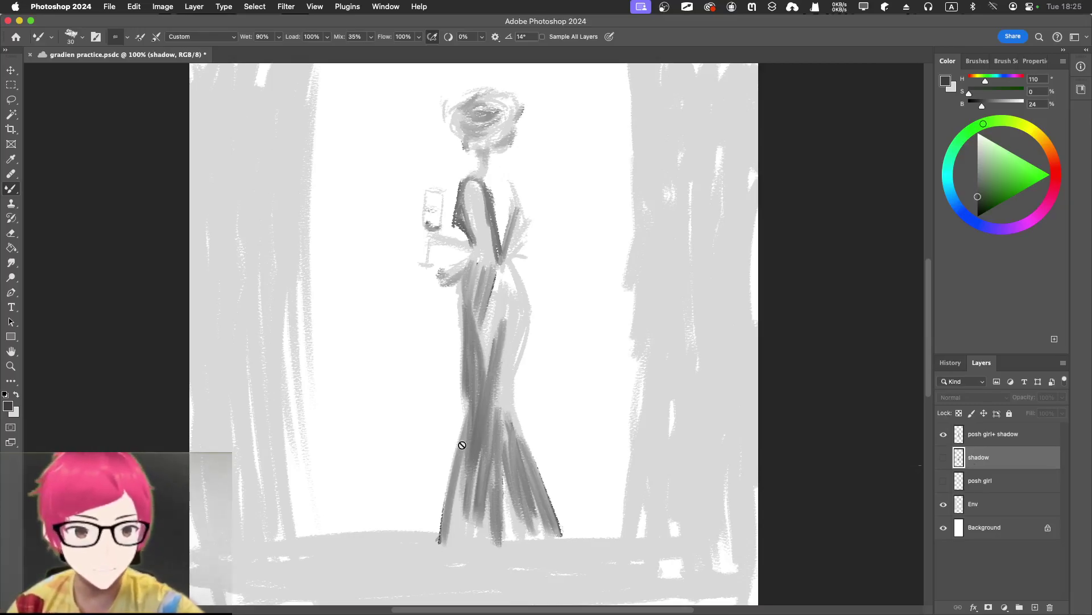
Step: Blend grey strokes through the lower left of the skirt on the posh girl+ shadow layer with the mixer brush at size 35
left_click(1002, 442)
key("bracketright")
mouse_move(455, 511)
left_mouse_down()
mouse_move(462, 484)
mouse_move(466, 536)
mouse_move(480, 499)
left_mouse_up()
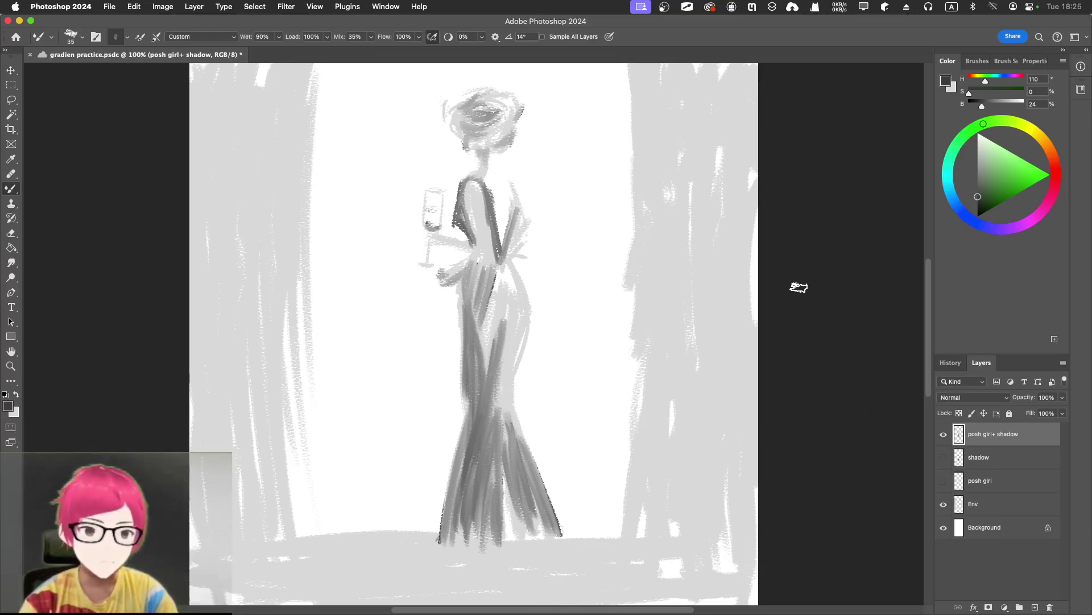
Step: Refine the glass and the right shoulder line with light grey strokes using the brush at size 7
key("bracketleft")
key("bracketleft")
key("bracketleft")
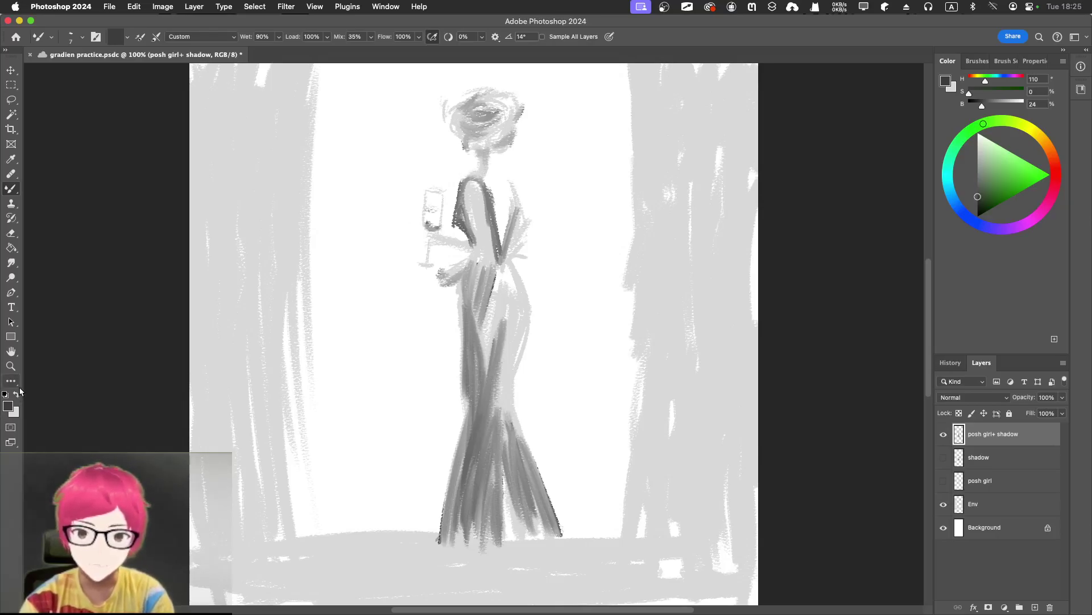
key("x")
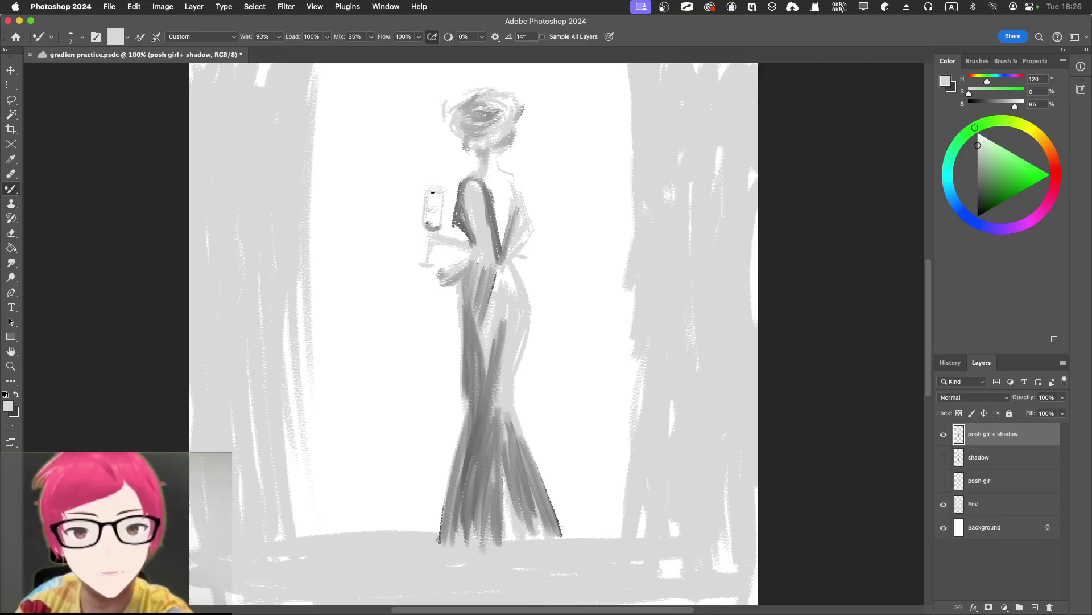
mouse_move(431, 209)
left_mouse_down()
mouse_move(440, 209)
mouse_move(433, 226)
left_mouse_up()
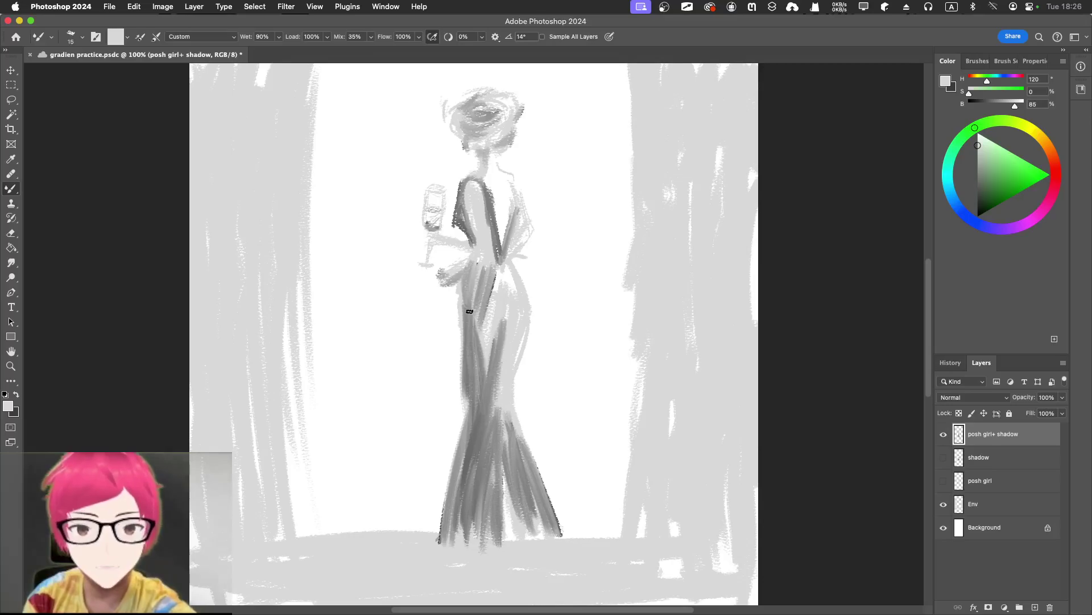
Step: Blend thin light grey strokes along the folds of the skirt with the brush at size 15
key("bracketright")
key("bracketright")
key("bracketright")
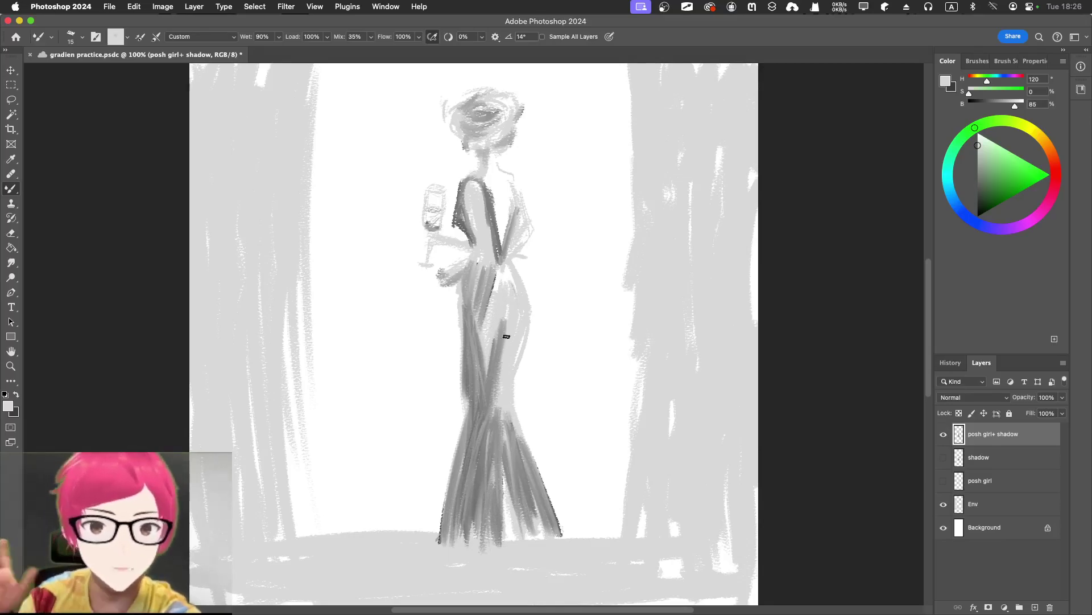
mouse_move(497, 325)
left_mouse_down()
mouse_move(498, 376)
mouse_move(509, 377)
left_mouse_up()
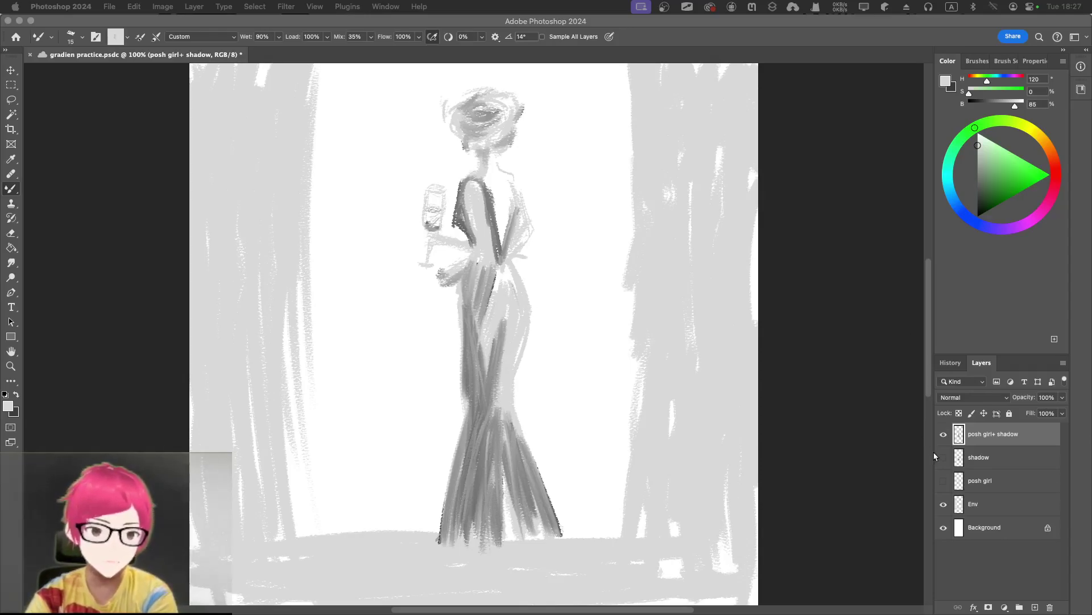
Step: Erase part of the lower hand and repaint it with blended dark and light grey at brush size 15
left_click(943, 434)
left_click(943, 434)
key("e")
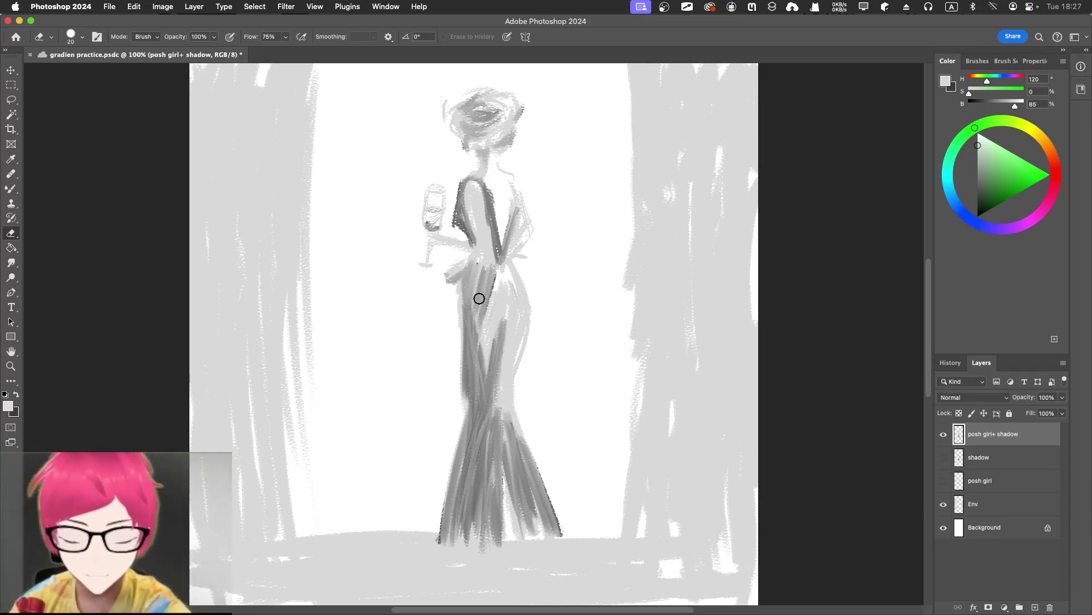
key("b")
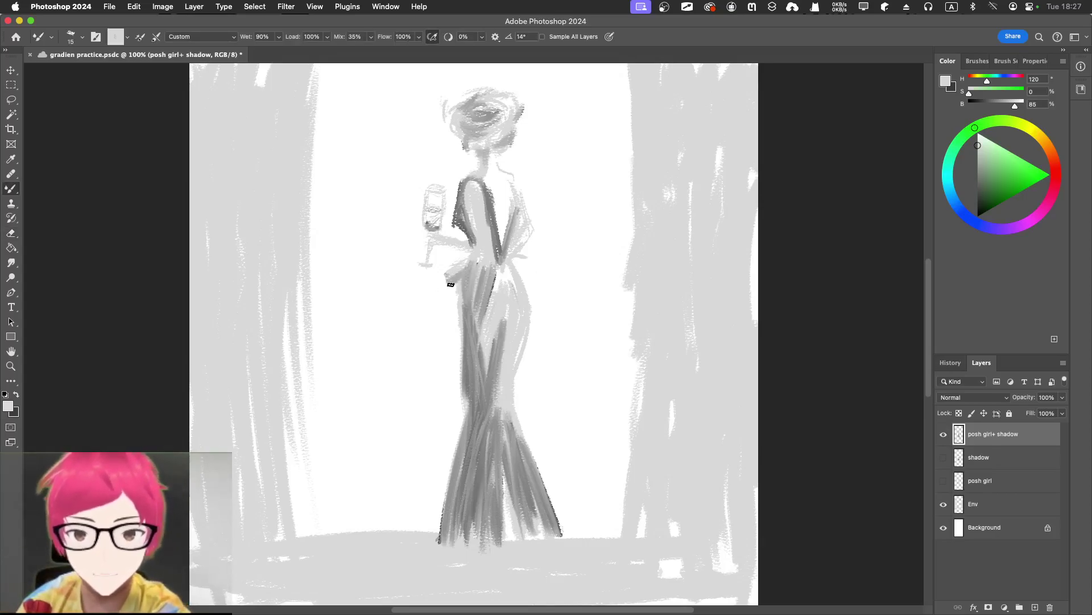
key("x")
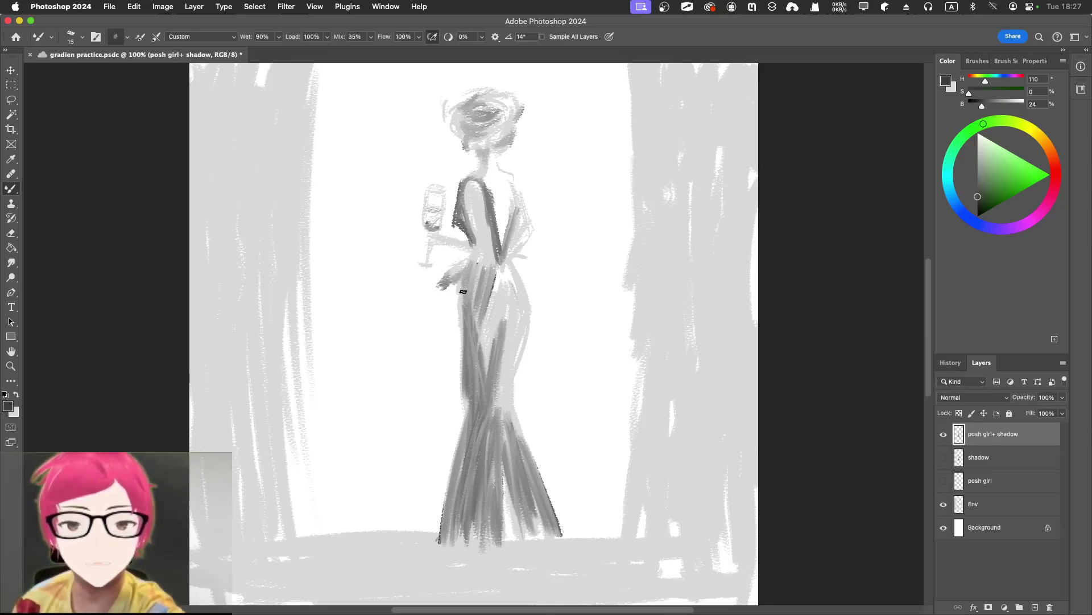
key("x")
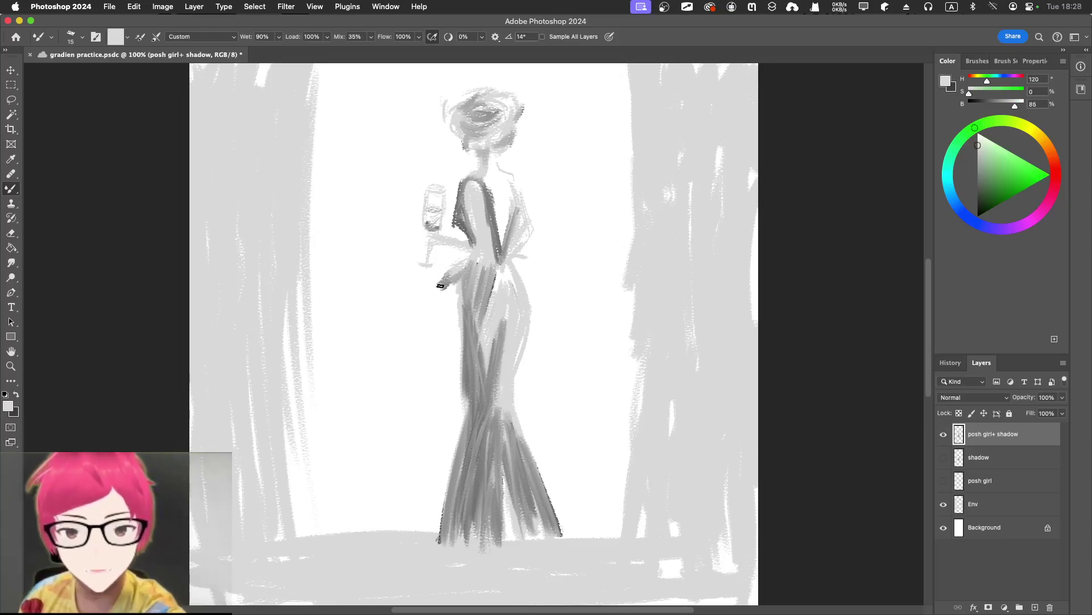
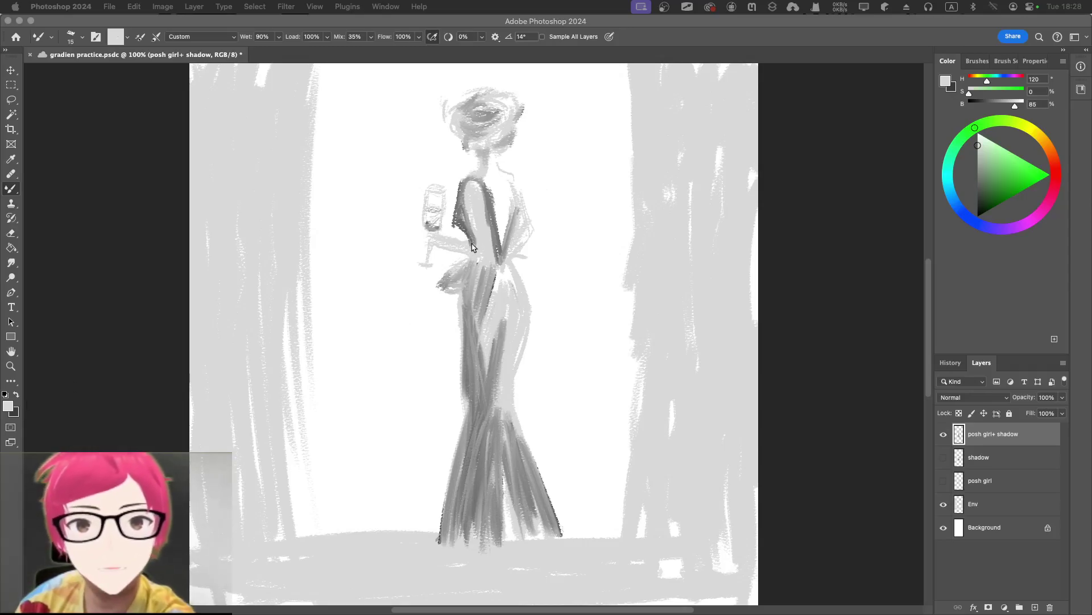
Step: Shade the forearm holding the glass and the folds below the waist with dark grey at brush size 15
left_click(446, 251)
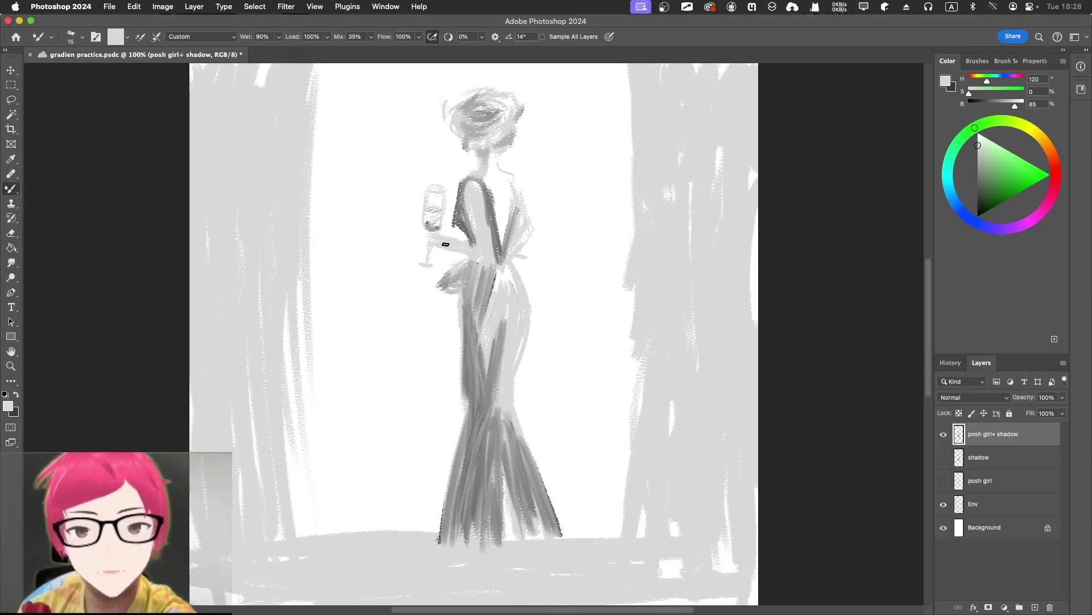
left_click(450, 243, "alt")
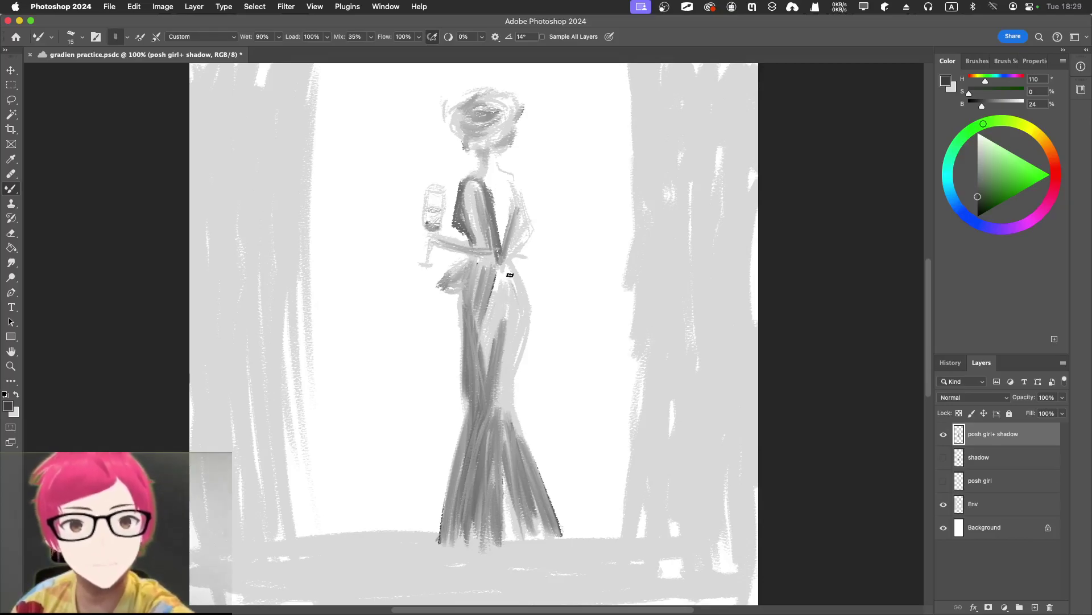
mouse_move(484, 316)
left_mouse_down()
mouse_move(489, 270)
mouse_move(474, 342)
left_mouse_up()
mouse_move(480, 273)
left_mouse_down()
mouse_move(461, 319)
mouse_move(471, 288)
left_mouse_up()
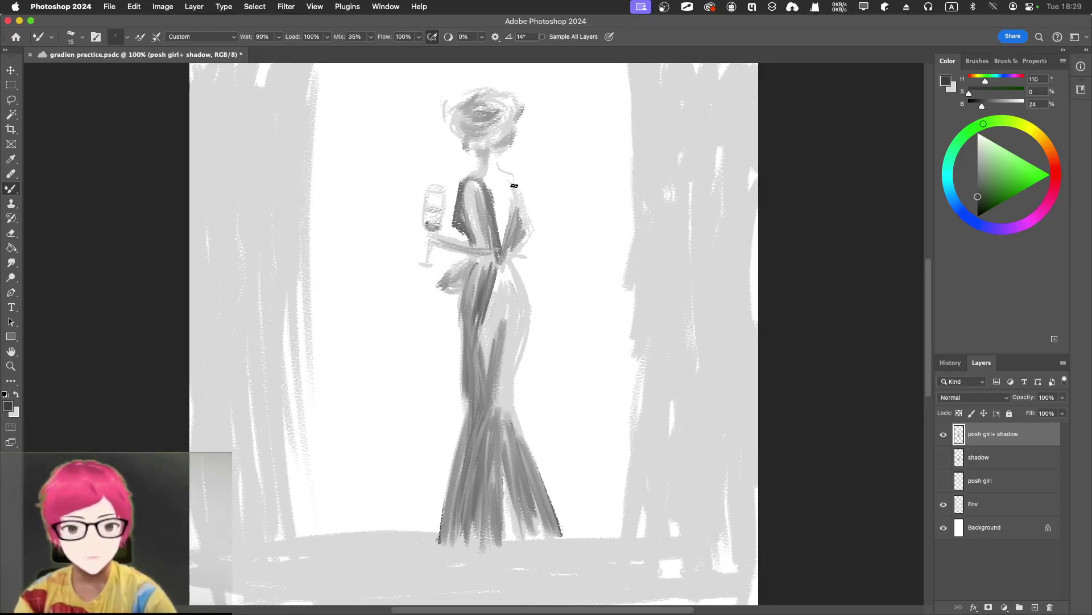
Step: Touch up the neck and shoulder with light grey and blend dark grey down the right upper arm
left_click(514, 185, "alt")
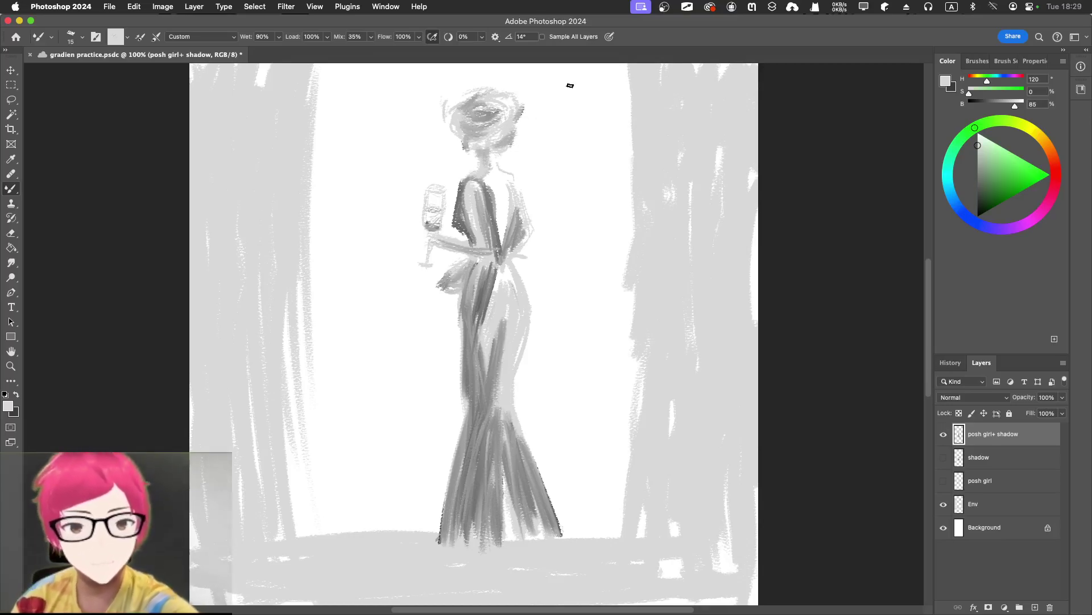
key("x")
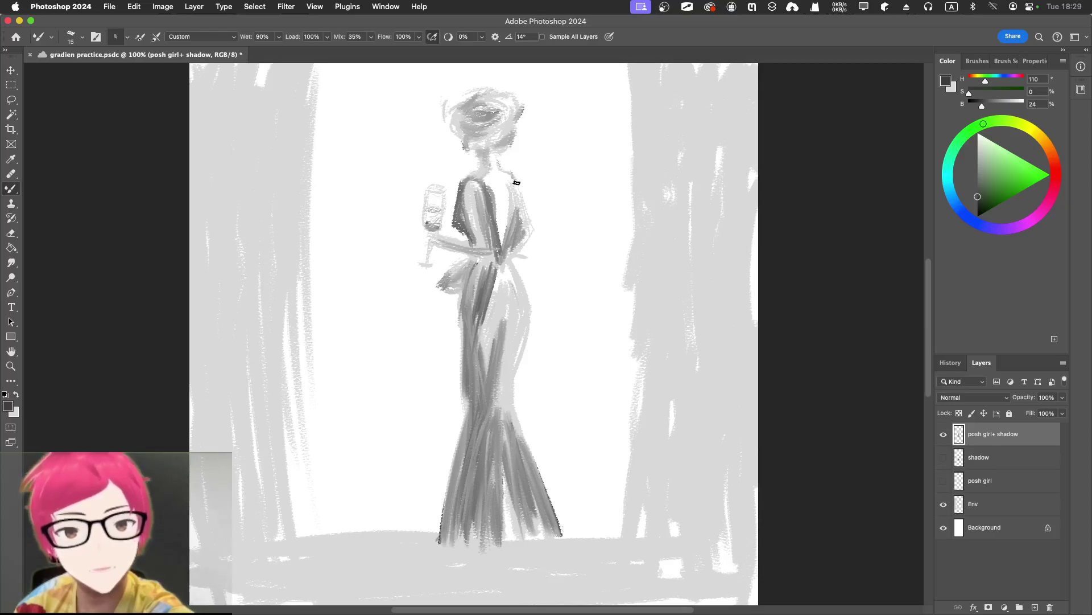
left_click_drag(516, 191, 520, 205)
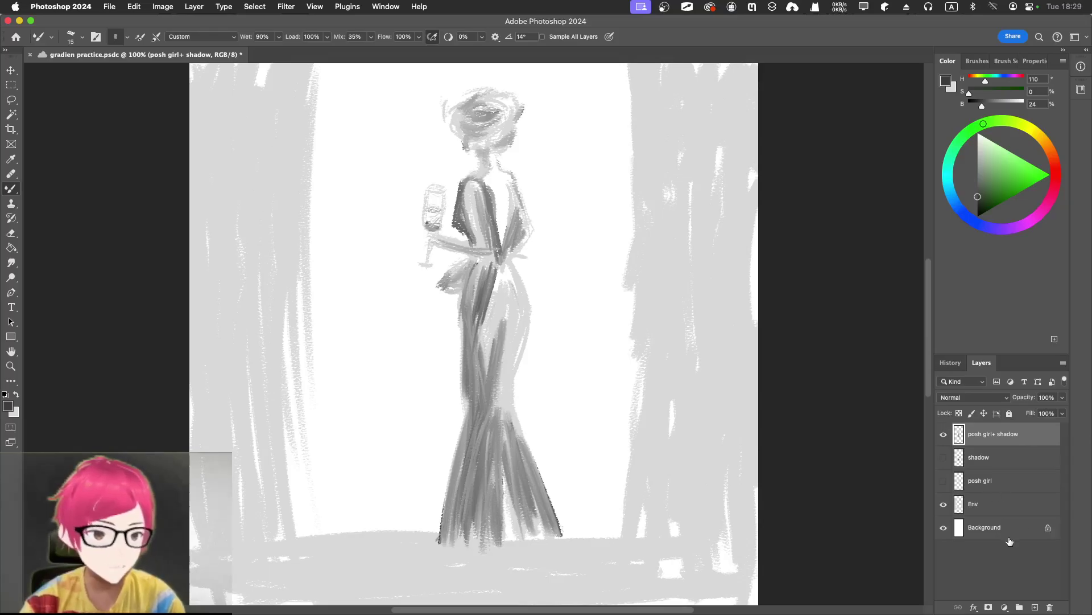
Step: Duplicate the Env layer within the same document
left_click(997, 504)
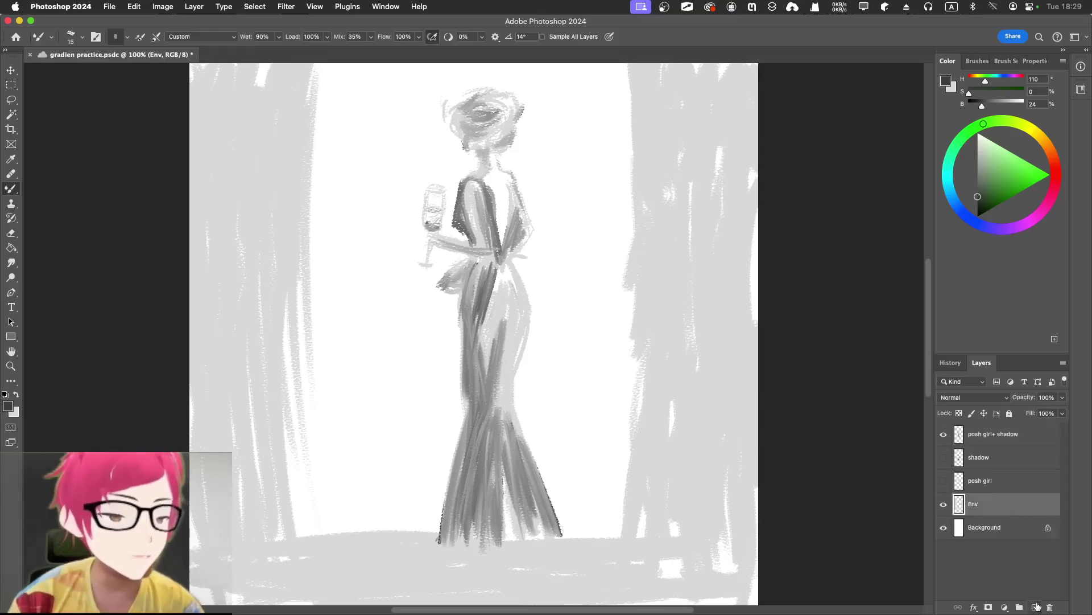
right_click(976, 506)
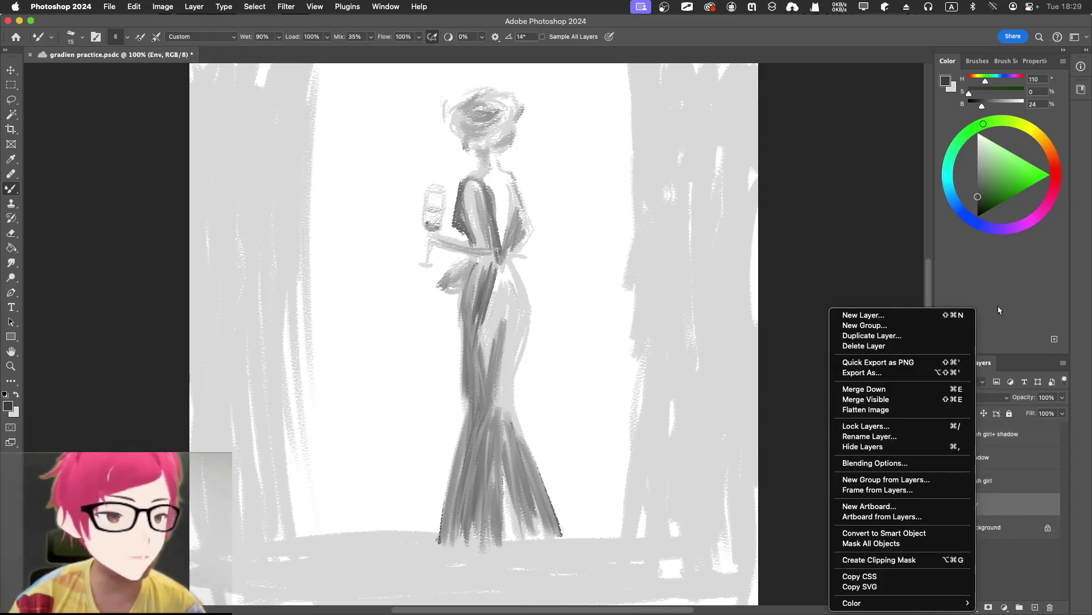
left_click(884, 336)
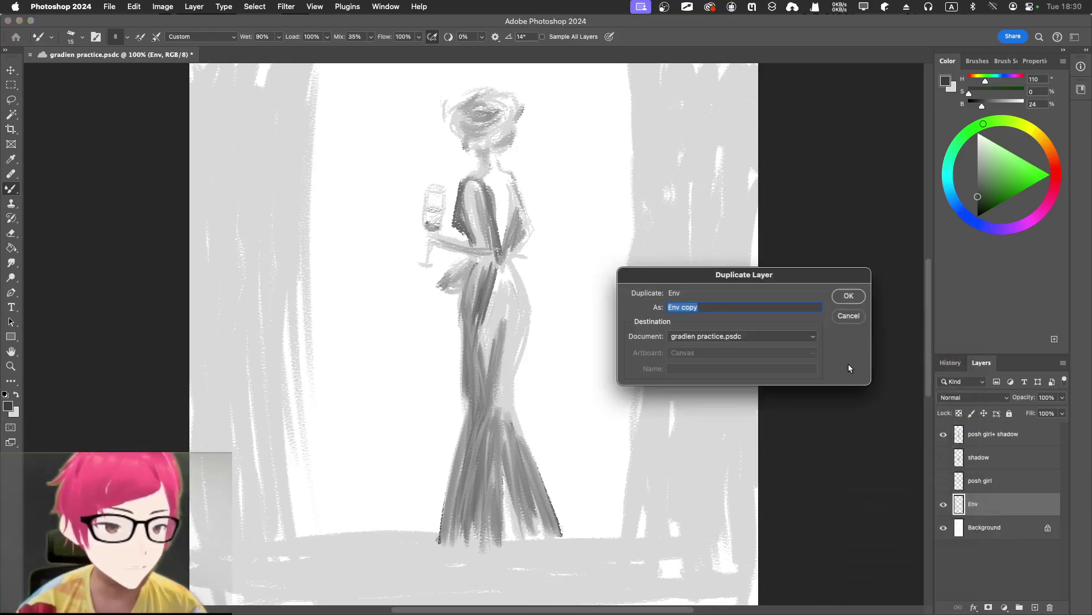
left_click(848, 296)
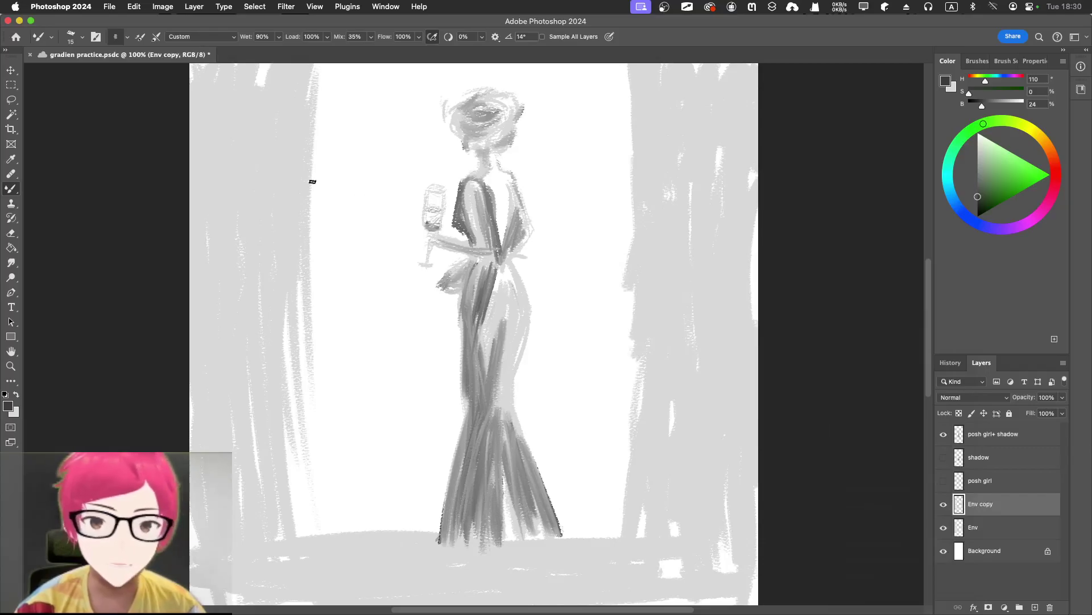
Step: Blend long dark grey vertical strokes down the left edge of the backdrop on the Env copy with the brush at size 70
key("bracketright")
key("bracketright")
key("bracketright")
key("bracketright")
key("bracketright")
key("bracketright")
key("bracketright")
key("bracketright")
key("bracketright")
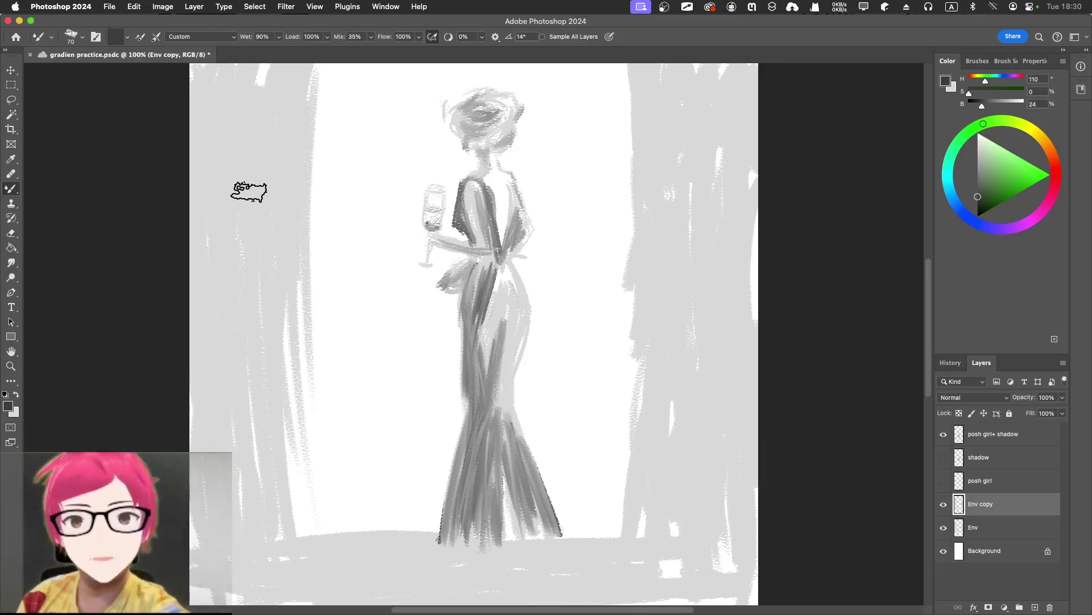
mouse_move(215, 116)
left_mouse_down()
mouse_move(207, 110)
mouse_move(199, 302)
mouse_move(232, 282)
left_mouse_up()
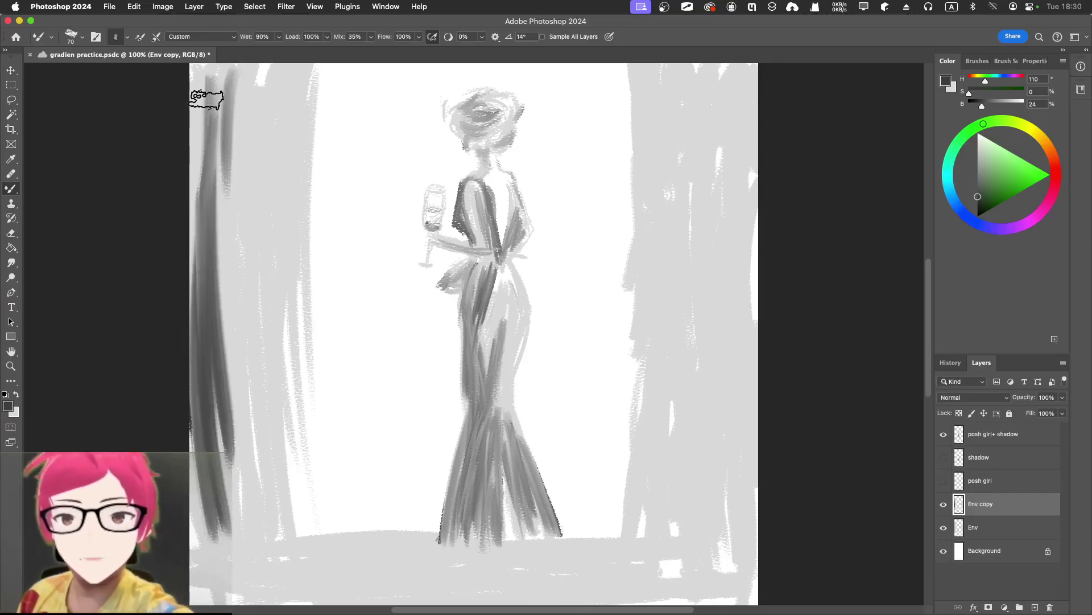
left_click_drag(125, 55, 220, 234)
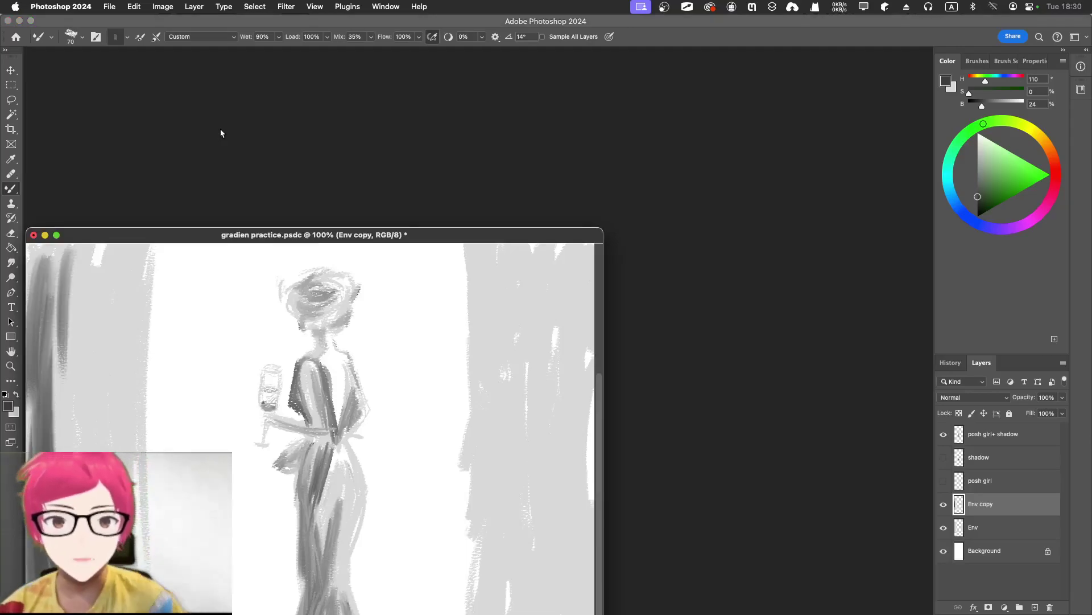
mouse_move(182, 236)
left_mouse_down()
mouse_move(324, 153)
mouse_move(343, 120)
mouse_move(343, 61)
left_mouse_up()
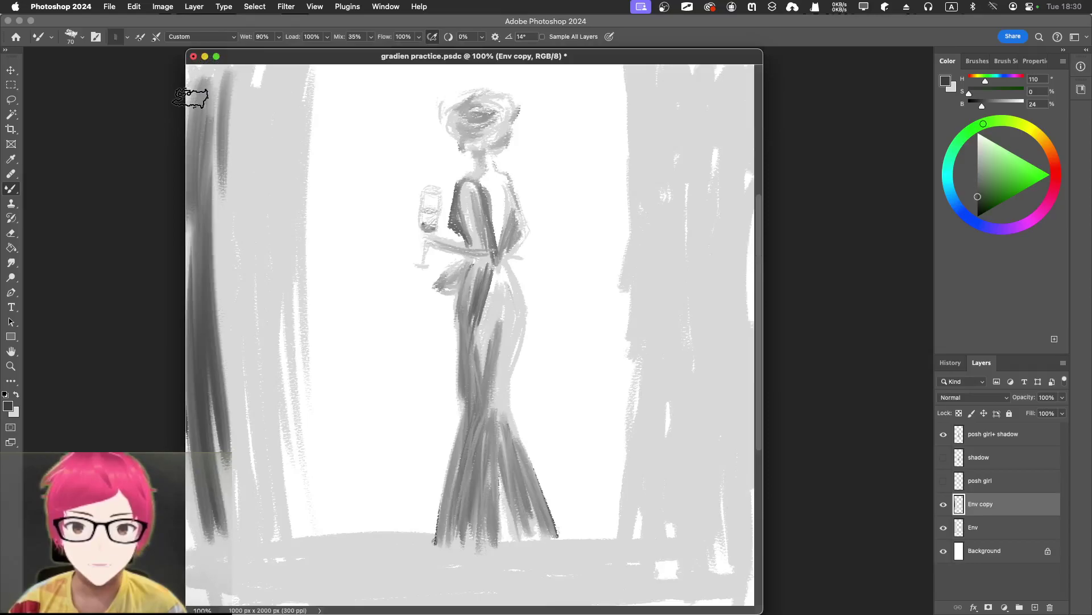
left_click_drag(184, 104, 2, 91)
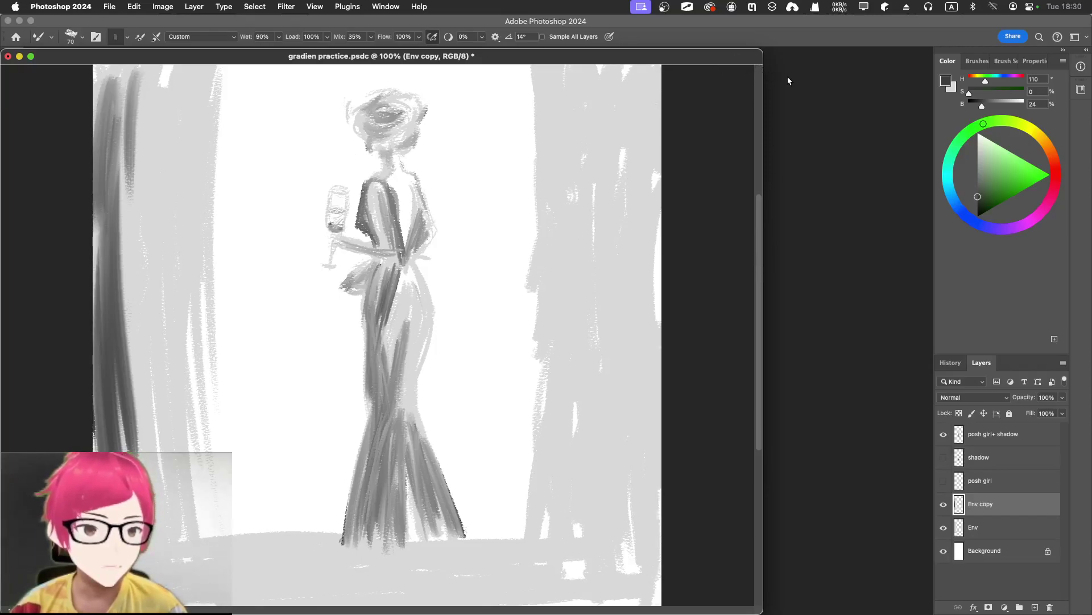
scroll(734, 72, "up", 5)
left_click_drag(760, 107, 757, 237)
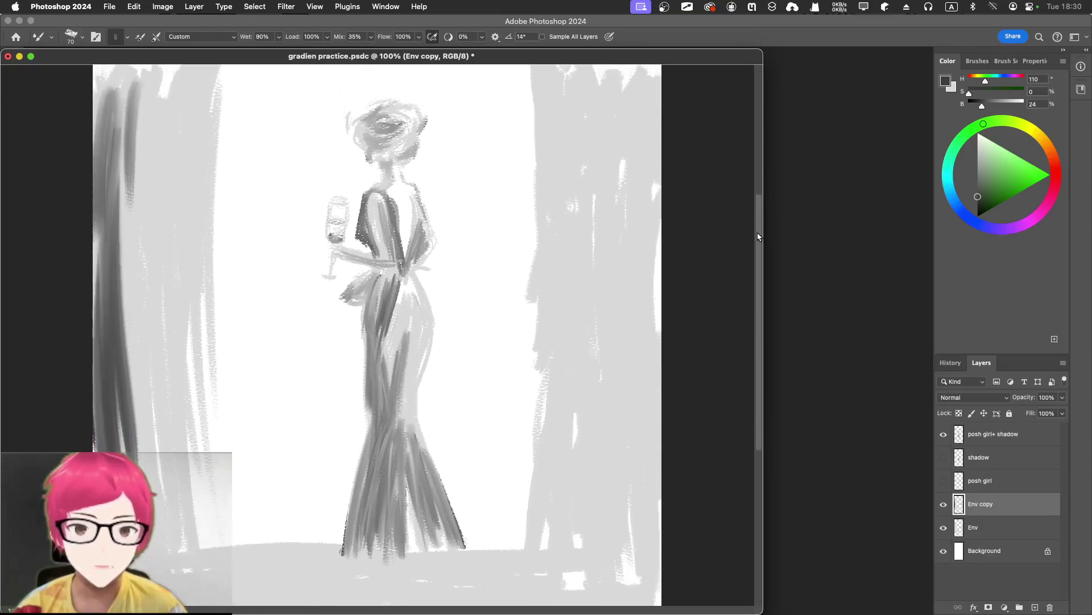
left_click_drag(550, 56, 668, 48)
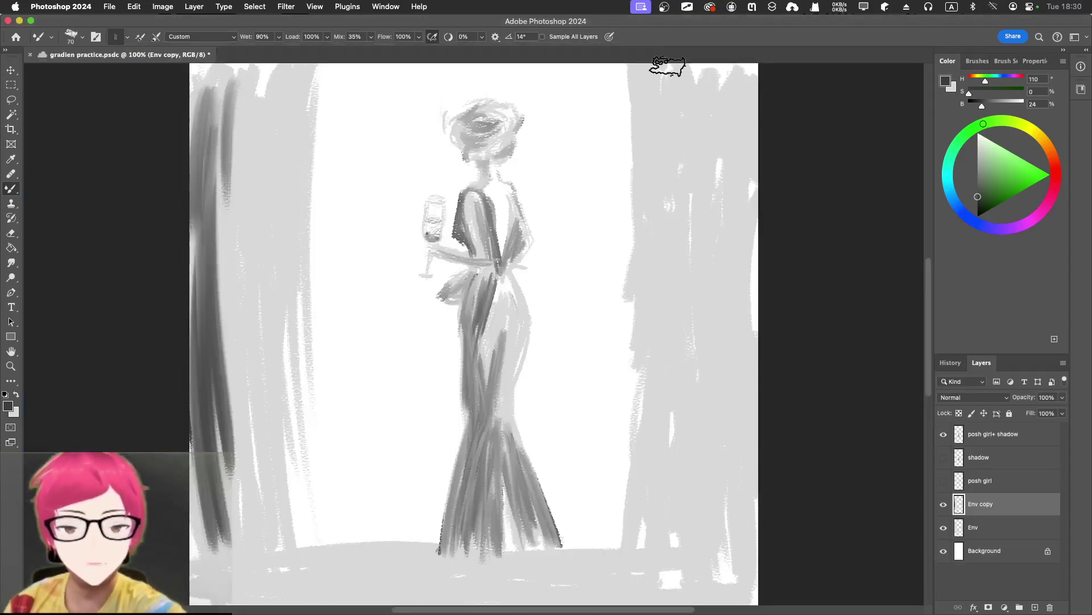
Step: Paint long dark grey vertical folds across the rest of the left curtain on the Env copy layer
left_click_drag(245, 145, 250, 367)
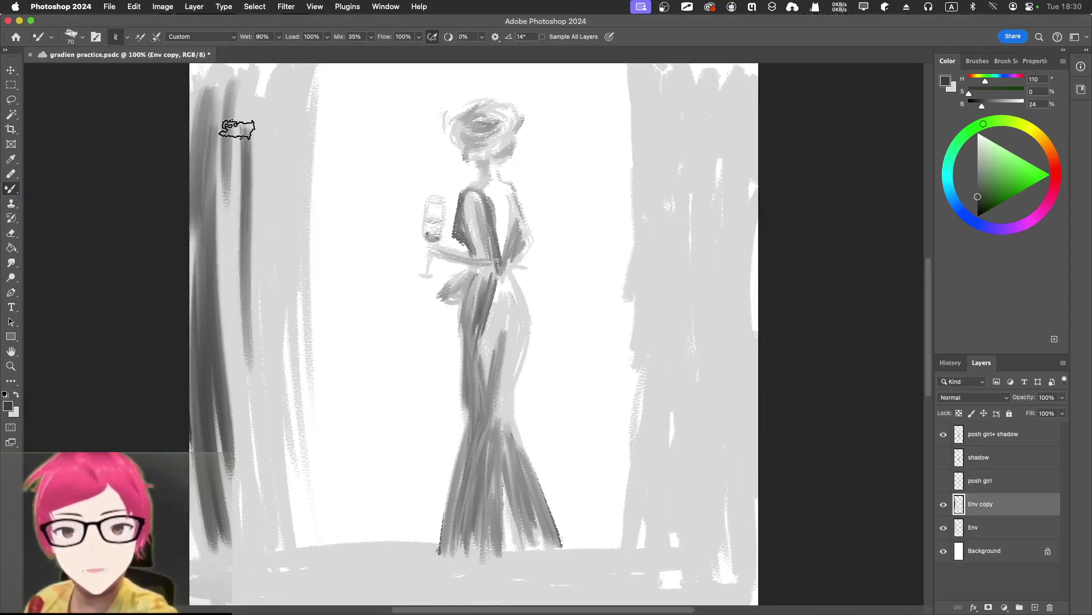
left_click_drag(263, 139, 268, 401)
left_click_drag(298, 141, 298, 495)
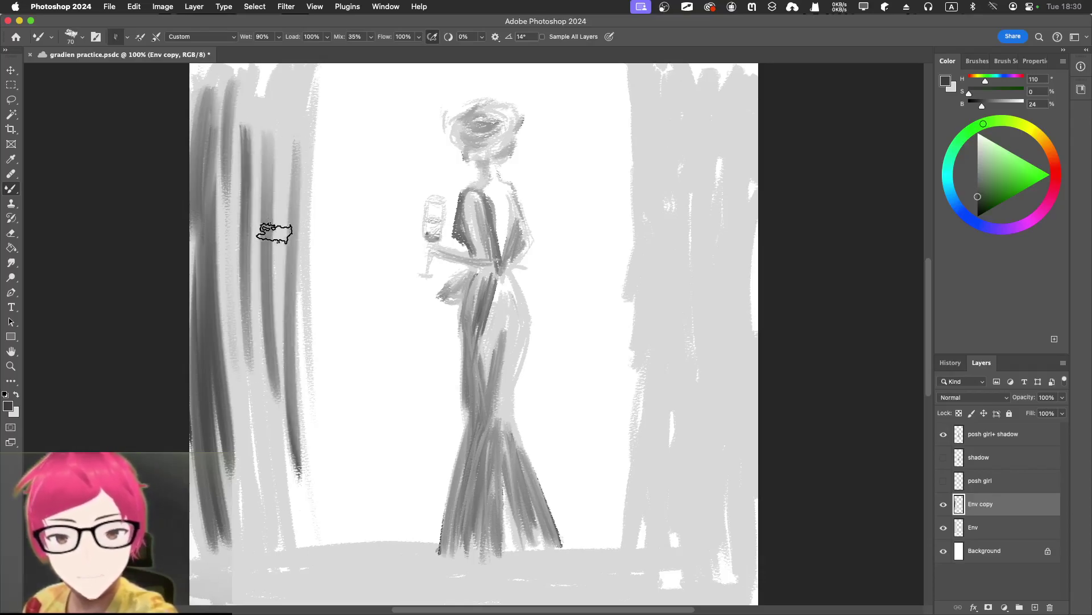
left_click_drag(276, 239, 269, 572)
left_click_drag(256, 329, 260, 523)
mouse_move(237, 260)
left_mouse_down()
mouse_move(253, 517)
mouse_move(237, 544)
left_mouse_up()
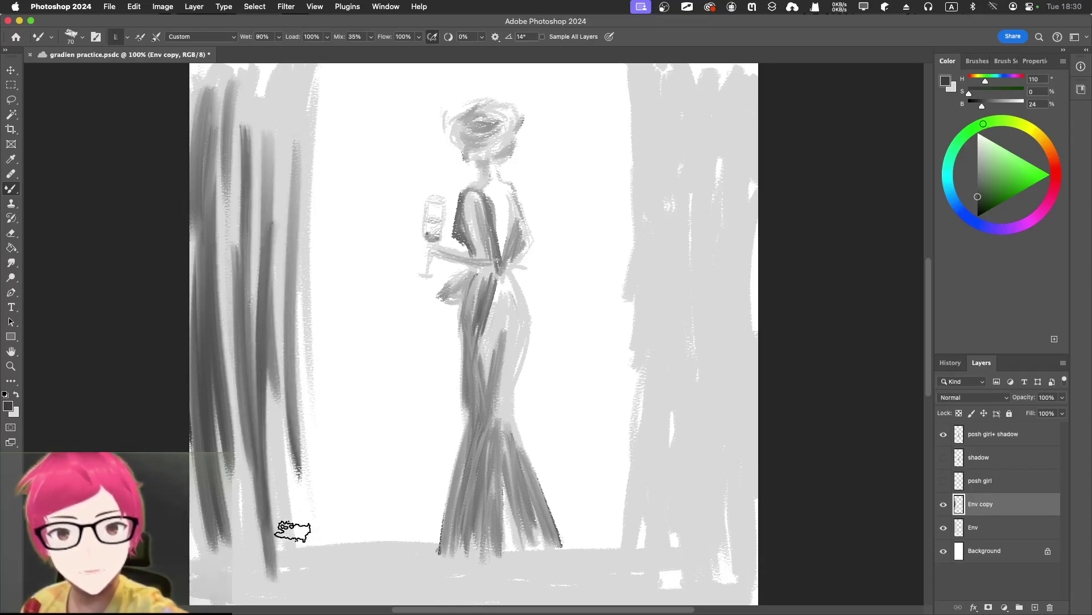
Step: Blend dark grey horizontal strokes along the floor and rough in vertical folds on the upper right curtain
left_click_drag(205, 595, 657, 592)
mouse_move(337, 601)
left_mouse_down()
mouse_move(519, 601)
mouse_move(413, 569)
mouse_move(226, 586)
mouse_move(332, 591)
mouse_move(214, 575)
mouse_move(400, 588)
mouse_move(255, 564)
mouse_move(416, 593)
mouse_move(338, 571)
mouse_move(397, 576)
mouse_move(422, 563)
mouse_move(421, 585)
mouse_move(580, 584)
mouse_move(427, 585)
mouse_move(634, 581)
mouse_move(517, 581)
mouse_move(617, 573)
mouse_move(476, 583)
mouse_move(689, 592)
mouse_move(497, 600)
mouse_move(493, 589)
mouse_move(691, 575)
left_mouse_up()
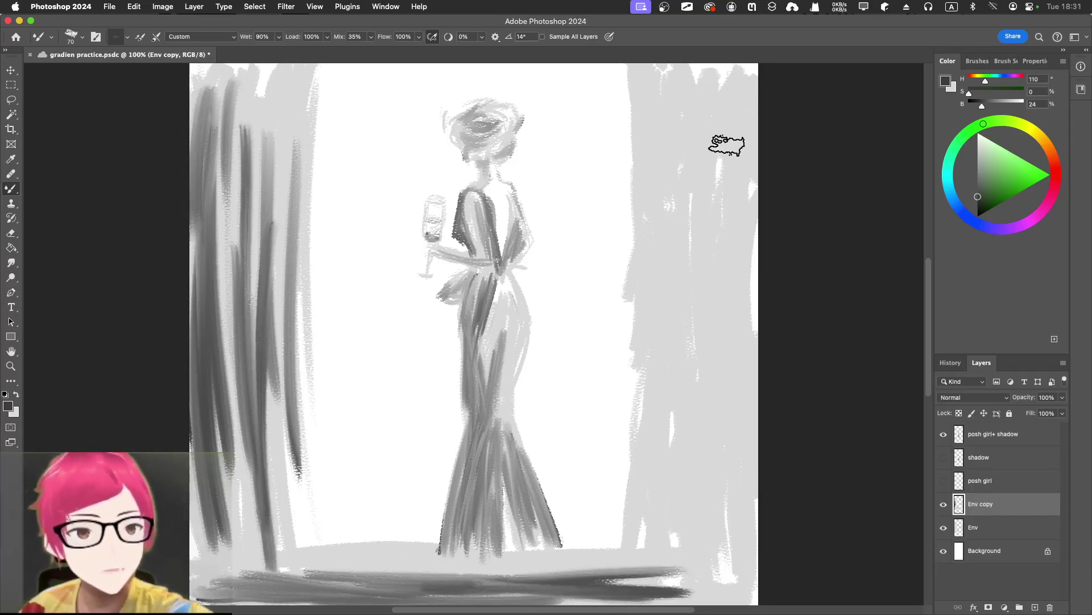
mouse_move(710, 93)
left_mouse_down()
mouse_move(707, 261)
mouse_move(683, 141)
mouse_move(654, 178)
mouse_move(689, 383)
mouse_move(673, 231)
mouse_move(666, 368)
left_mouse_up()
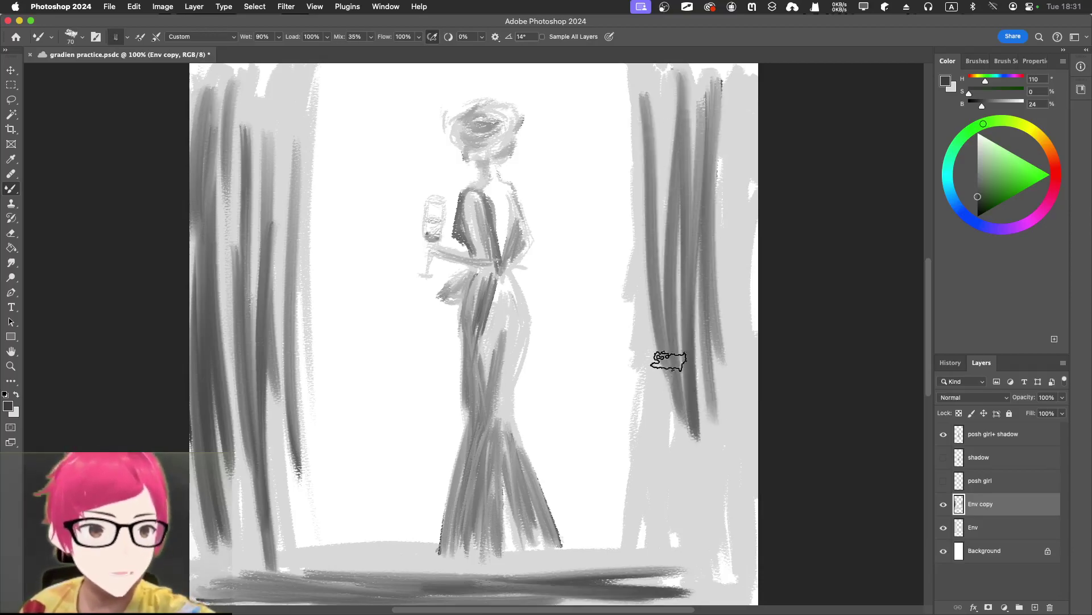
left_click(621, 131)
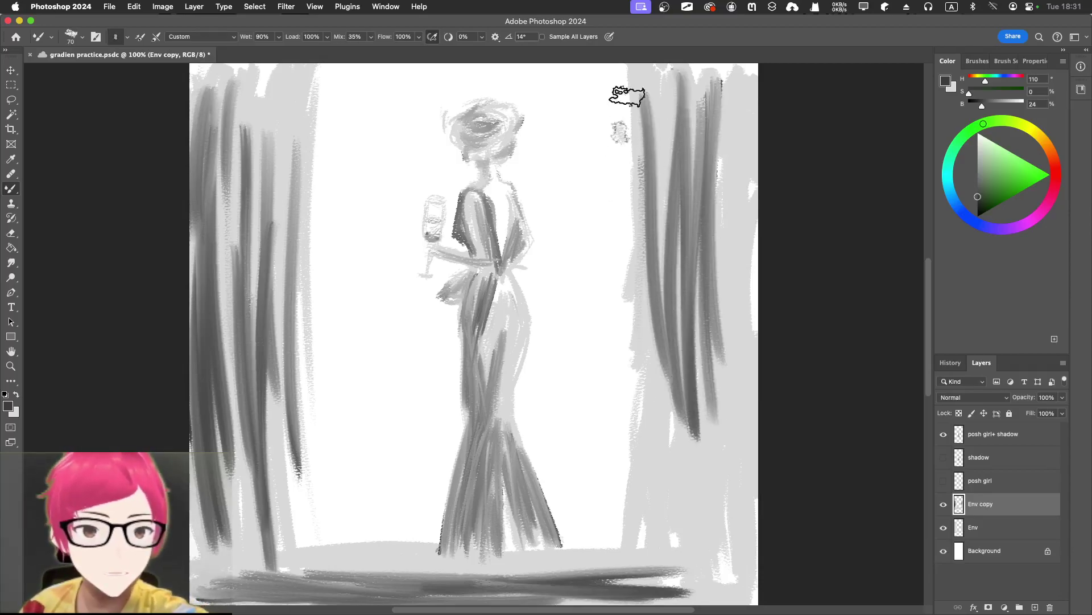
double_click(617, 171)
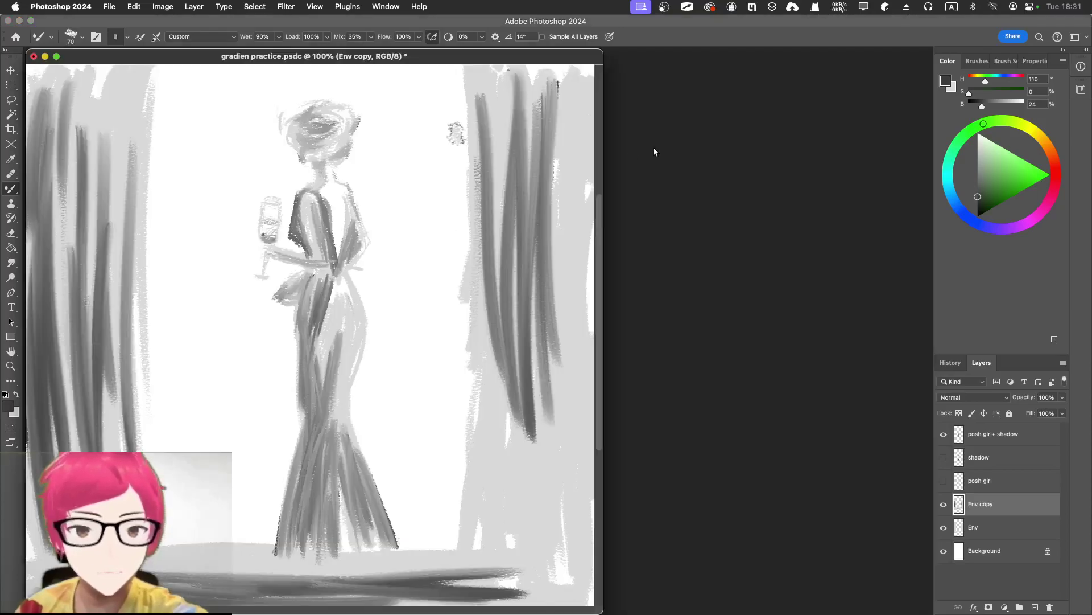
left_click_drag(560, 63, 609, 43)
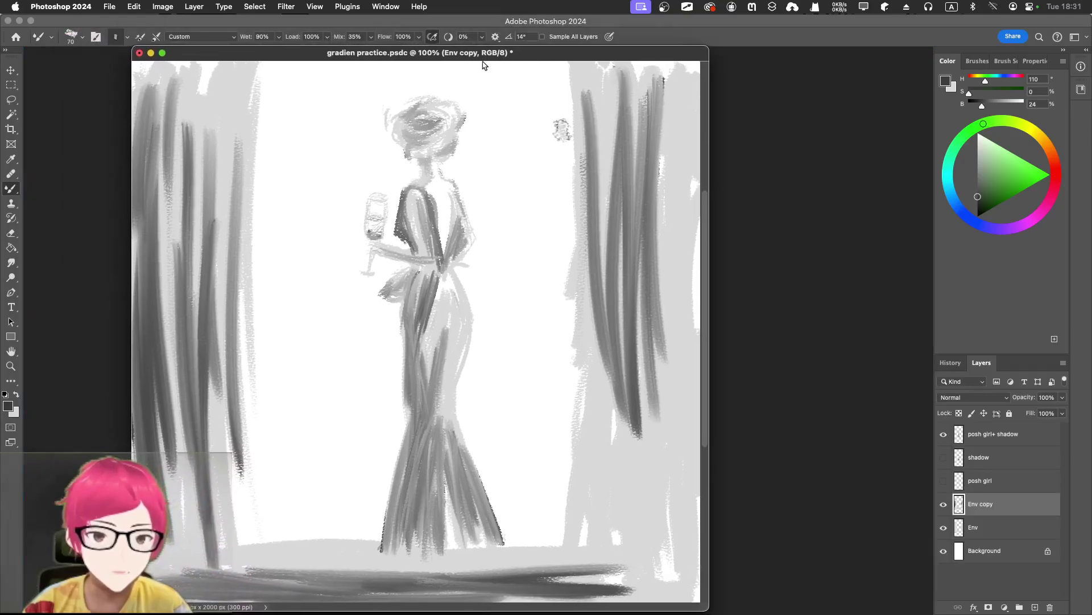
left_click_drag(511, 60, 652, 50)
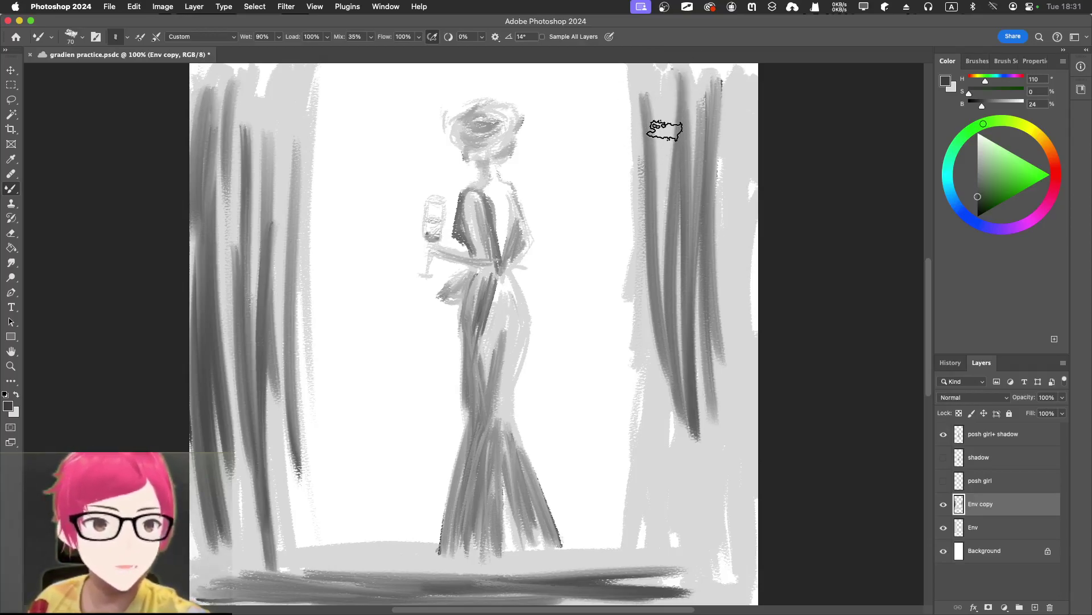
Step: Extend the dark grey vertical folds down the right curtain to the floor and out towards the canvas edge
mouse_move(661, 159)
left_mouse_down()
mouse_move(647, 261)
mouse_move(652, 510)
left_mouse_up()
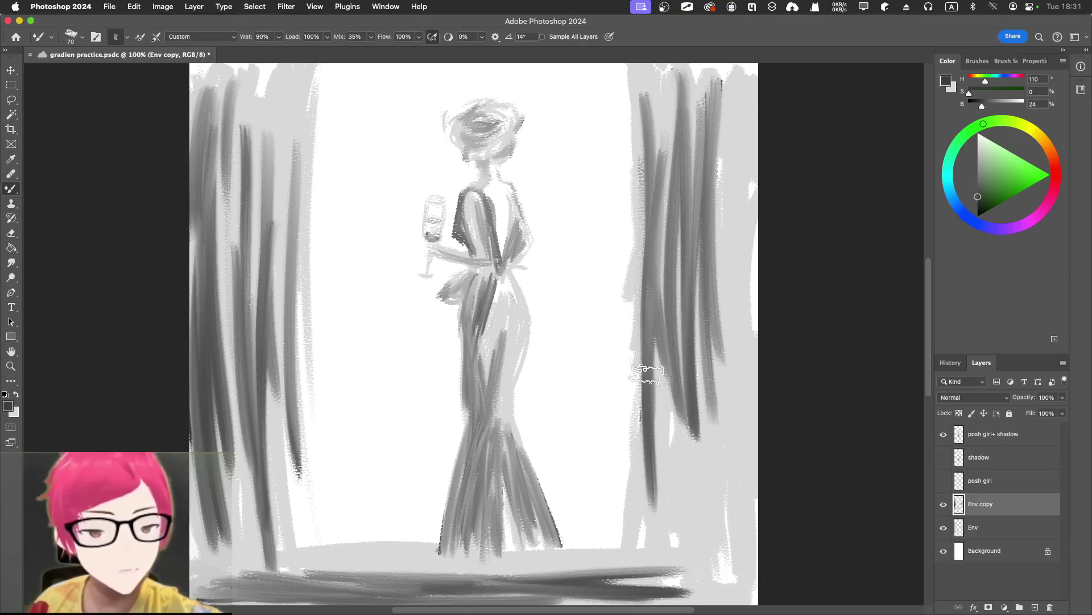
left_click_drag(663, 369, 671, 564)
left_click_drag(705, 308, 699, 447)
left_click_drag(740, 94, 734, 495)
left_click_drag(723, 344, 722, 529)
mouse_move(718, 373)
left_mouse_down()
mouse_move(709, 603)
mouse_move(685, 444)
mouse_move(694, 494)
left_mouse_up()
Step: Define the inner edge of the right curtain with dark strokes that curve inward at mid-height and flare back at the floor
left_click_drag(627, 80, 638, 159)
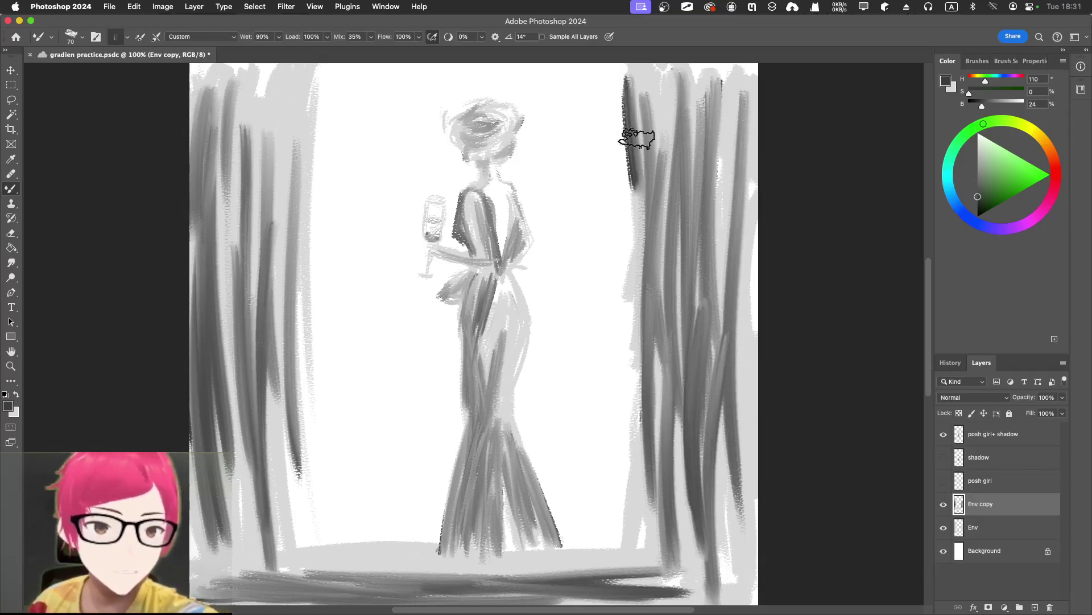
left_click_drag(618, 75, 632, 231)
left_click_drag(624, 97, 646, 359)
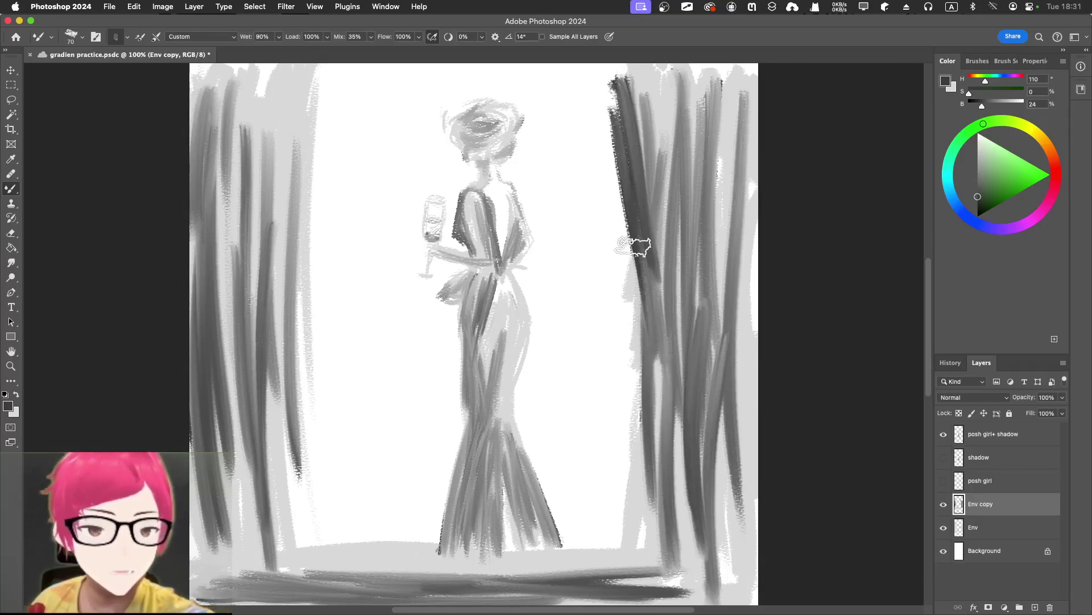
mouse_move(610, 68)
left_mouse_down()
mouse_move(641, 283)
mouse_move(635, 228)
mouse_move(653, 261)
mouse_move(629, 487)
left_mouse_up()
left_click_drag(655, 335, 623, 575)
Step: Define the inner edge of the left curtain with matching dark curved strokes and add folds beside it
left_click_drag(333, 68, 305, 187)
mouse_move(317, 85)
left_mouse_down()
mouse_move(290, 188)
mouse_move(286, 355)
mouse_move(342, 532)
left_mouse_up()
left_click_drag(298, 424, 336, 563)
left_click_drag(307, 284, 267, 523)
mouse_move(312, 88)
left_mouse_down()
mouse_move(293, 127)
mouse_move(268, 301)
left_mouse_up()
left_click_drag(267, 69, 246, 239)
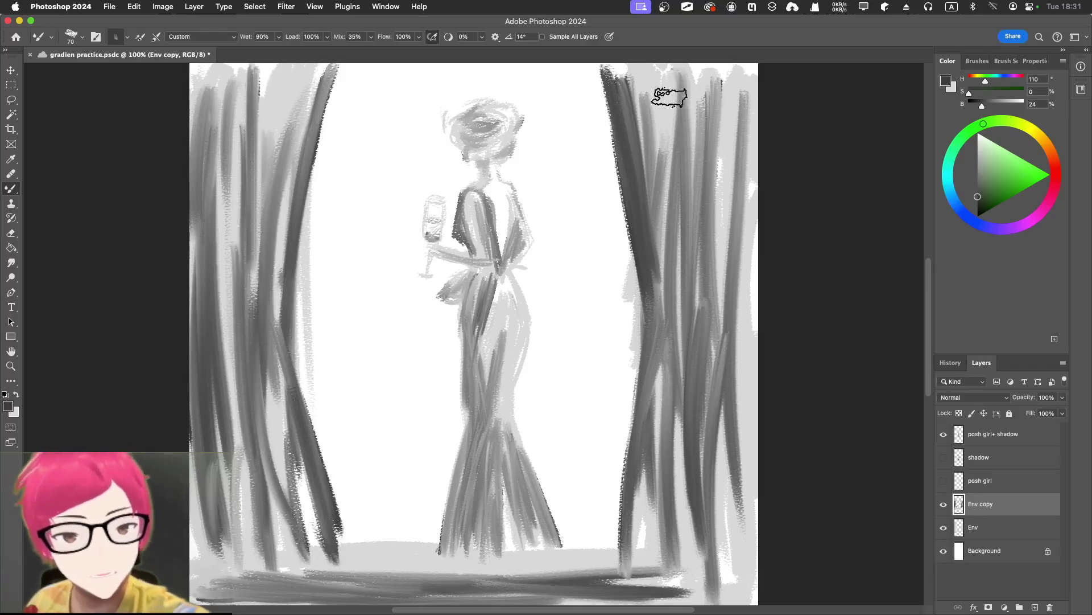
Step: Add more dark grey folds to the outer and lower right curtain and blend its base into the floor
left_click_drag(745, 114, 734, 270)
mouse_move(673, 133)
left_mouse_down()
mouse_move(680, 362)
mouse_move(652, 129)
mouse_move(684, 293)
left_mouse_up()
left_click_drag(706, 436, 686, 589)
left_click_drag(746, 141, 735, 489)
left_click_drag(721, 361, 739, 603)
mouse_move(660, 570)
left_mouse_down()
mouse_move(671, 581)
mouse_move(622, 581)
left_mouse_up()
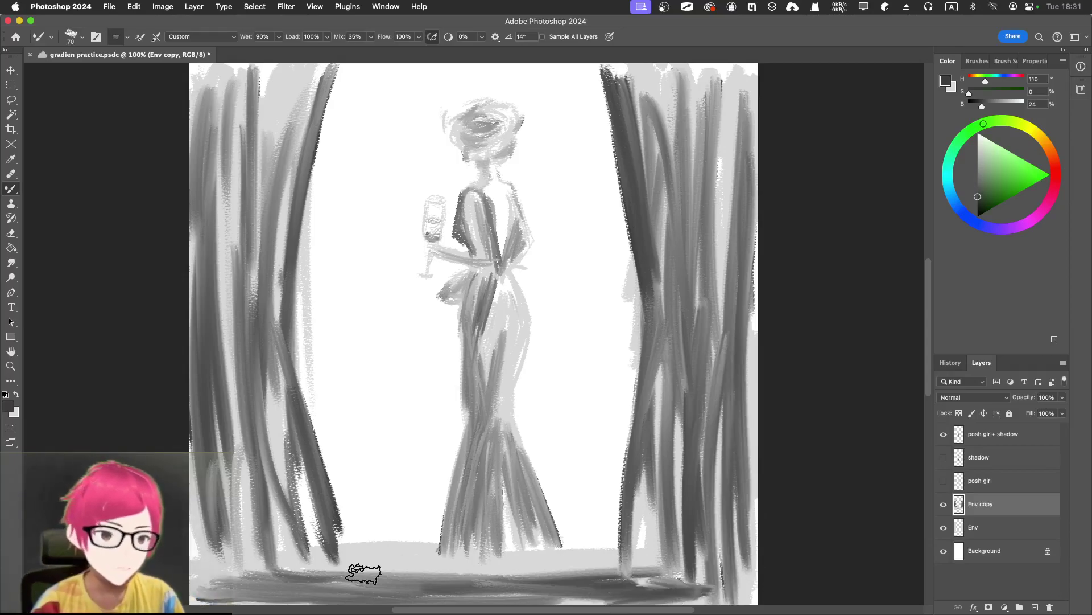
Step: Add a new layer between Env and Background and set its opacity to 11%
left_click(991, 526)
left_click(1035, 606)
left_click_drag(991, 533, 988, 562)
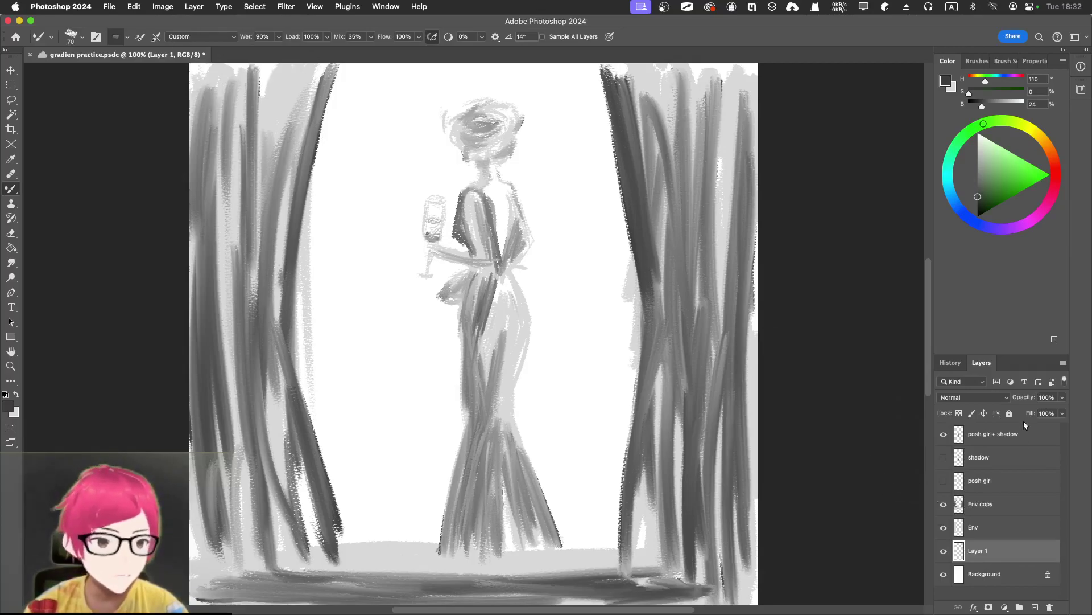
left_click(1062, 398)
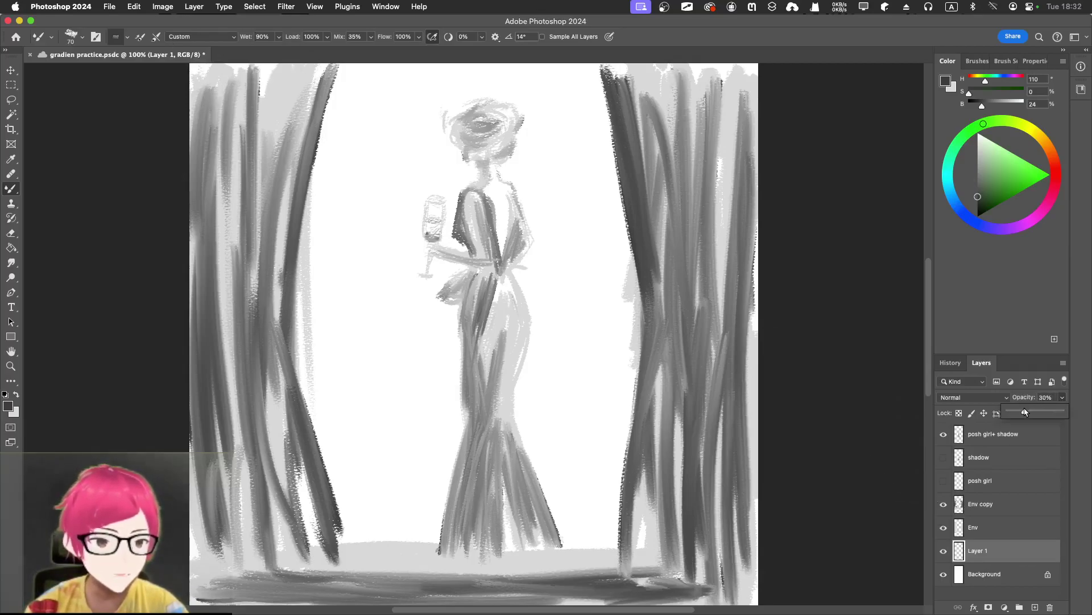
left_click_drag(1014, 412, 1015, 412)
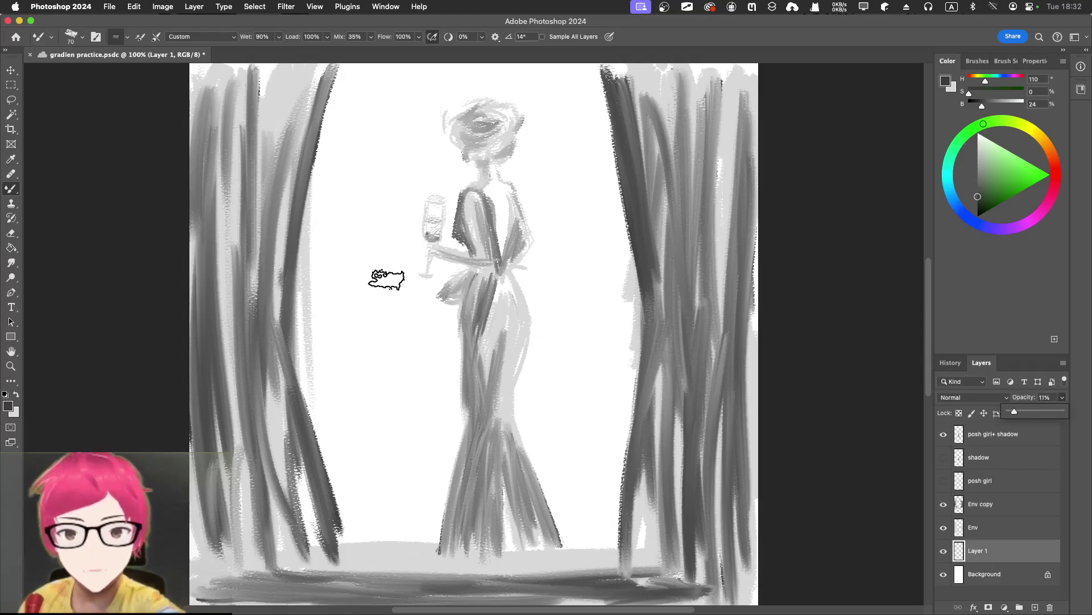
Step: Paint faint blocky building silhouettes between the left curtain and the figure on the new layer at brush size 70
left_click_drag(384, 321, 393, 393)
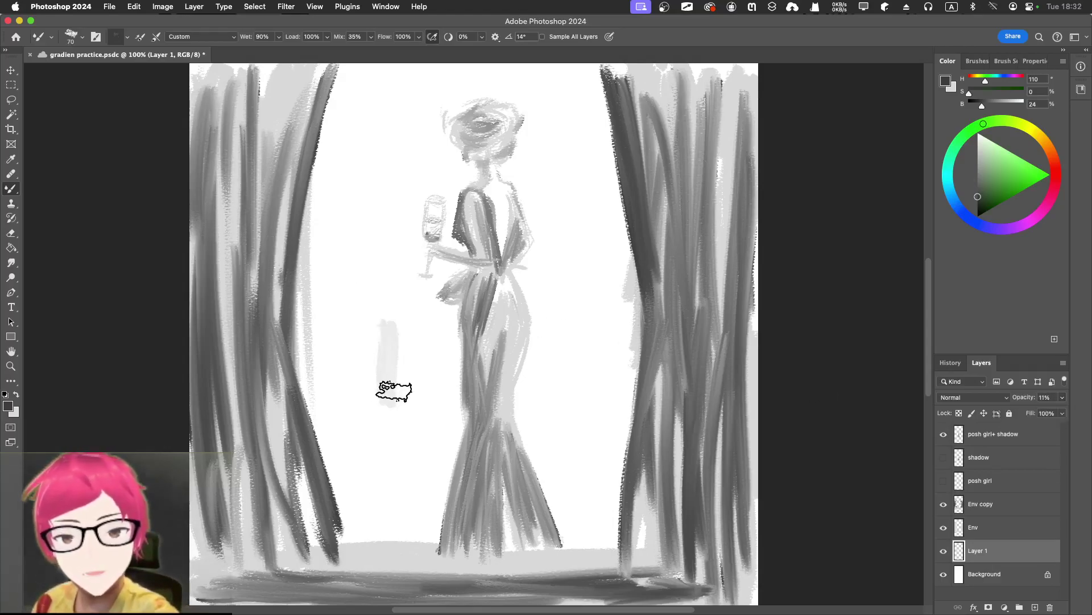
mouse_move(407, 461)
left_mouse_down()
mouse_move(403, 504)
mouse_move(438, 470)
left_mouse_up()
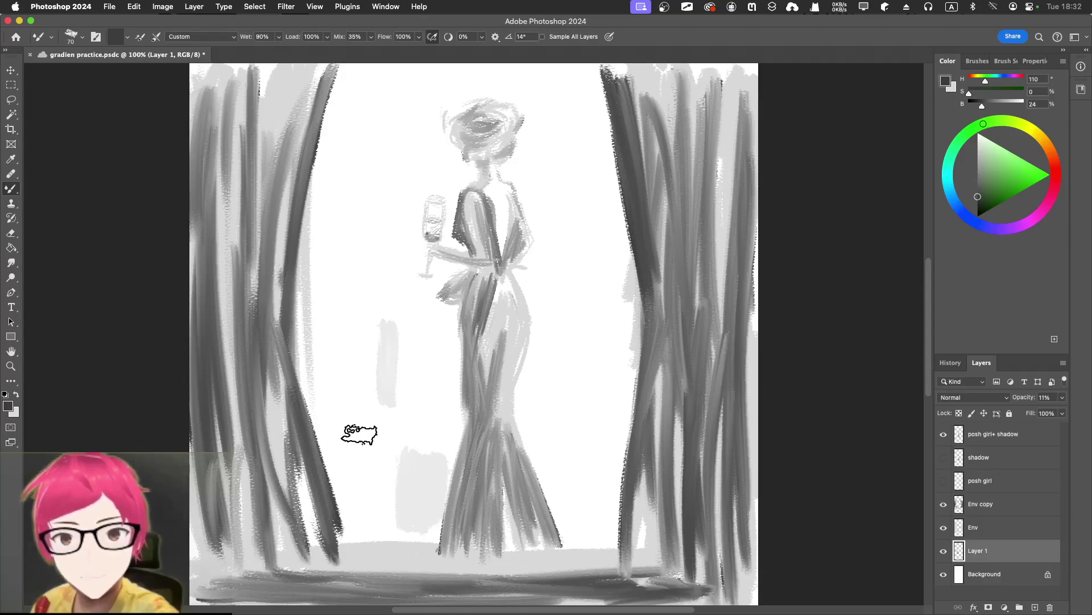
mouse_move(387, 349)
left_mouse_down()
mouse_move(388, 512)
mouse_move(387, 345)
mouse_move(395, 473)
mouse_move(391, 362)
mouse_move(388, 402)
left_mouse_up()
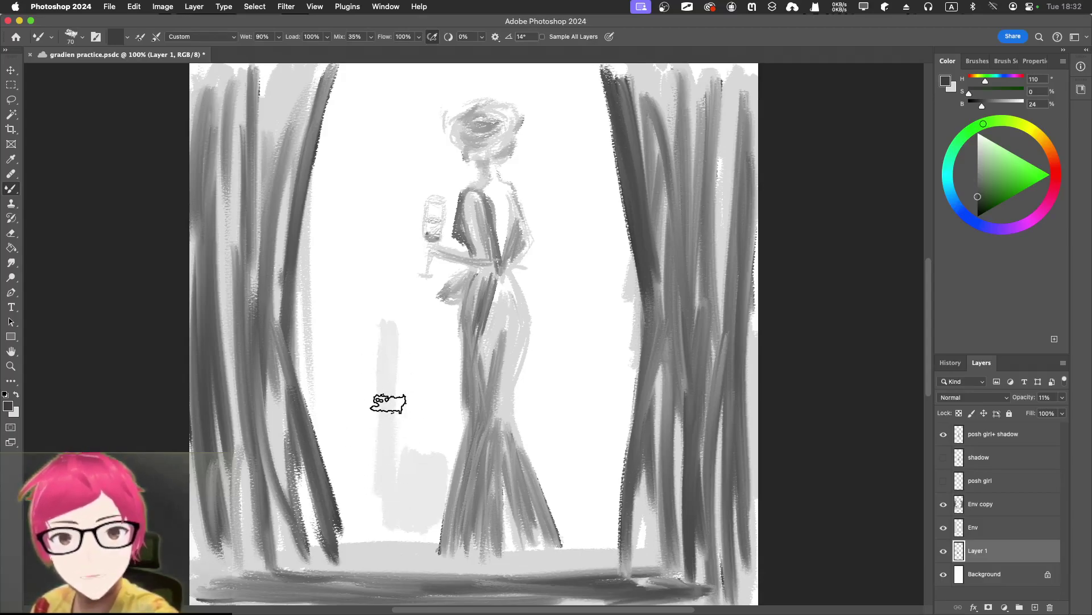
mouse_move(354, 334)
left_mouse_down()
mouse_move(334, 382)
mouse_move(351, 390)
left_mouse_up()
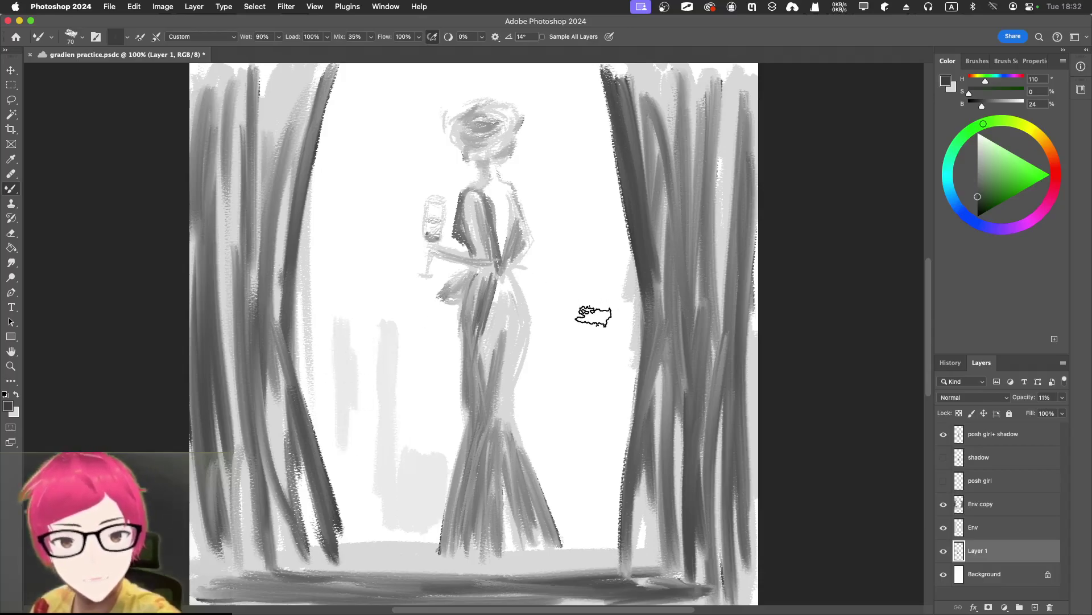
Step: Add a narrow spire at brush size 25 and a tall thin tower at size 50 to the left buildings
key("bracketleft")
key("bracketleft")
key("bracketleft")
key("bracketleft")
mouse_move(385, 288)
left_mouse_down()
mouse_move(388, 316)
mouse_move(388, 277)
left_mouse_up()
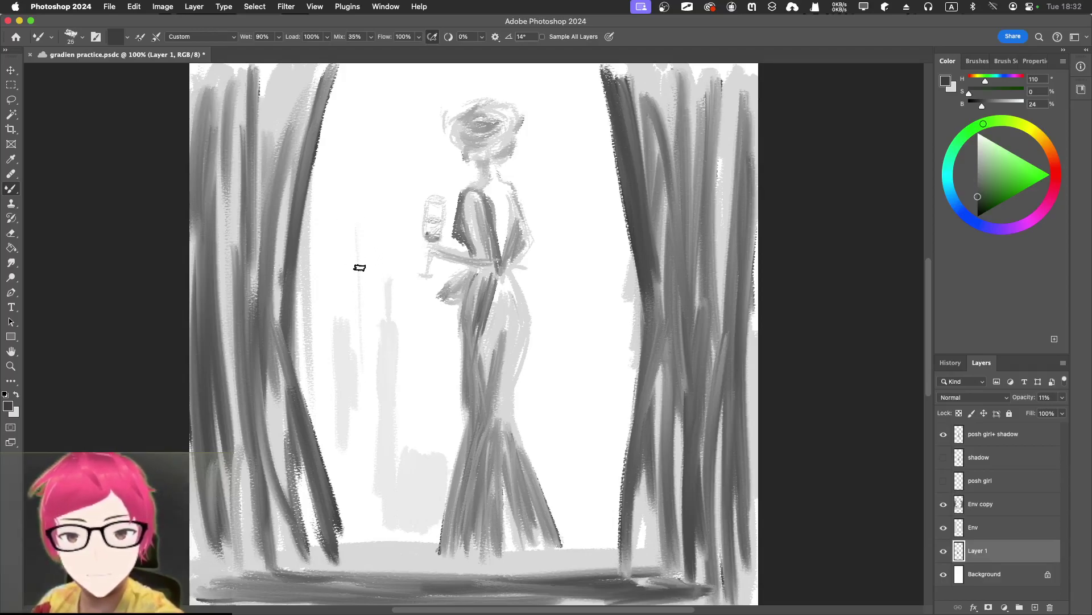
key("bracketright")
key("bracketright")
key("bracketright")
left_click_drag(361, 225, 361, 449)
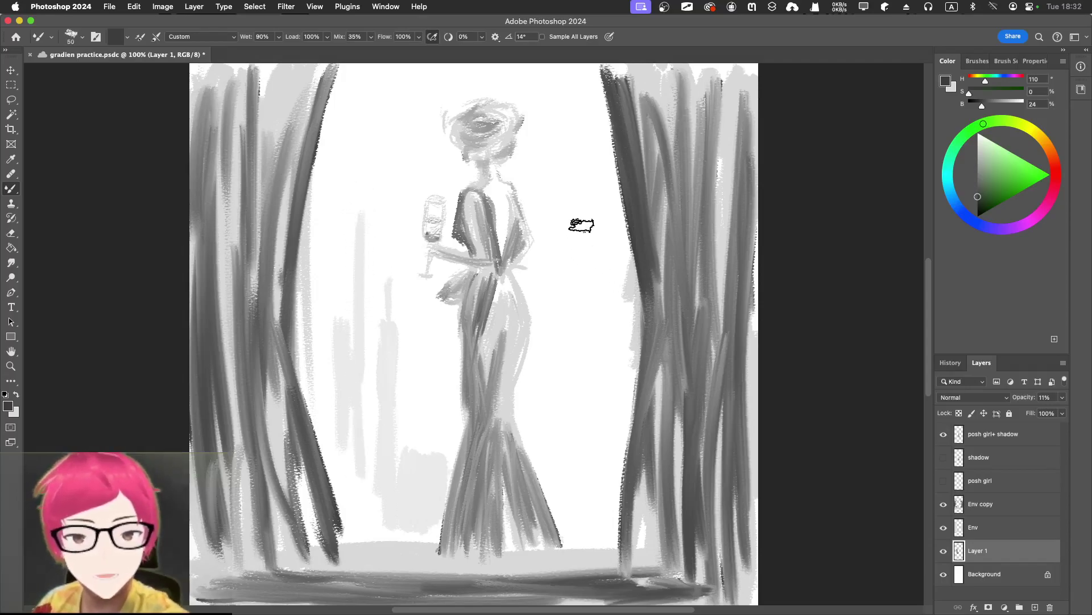
Step: Paint a faint triangular tower with a tall spire between the figure and the right curtain
left_click_drag(573, 285, 544, 443)
mouse_move(580, 254)
left_mouse_down()
mouse_move(587, 363)
mouse_move(577, 245)
mouse_move(600, 432)
left_mouse_up()
left_click_drag(581, 289, 563, 440)
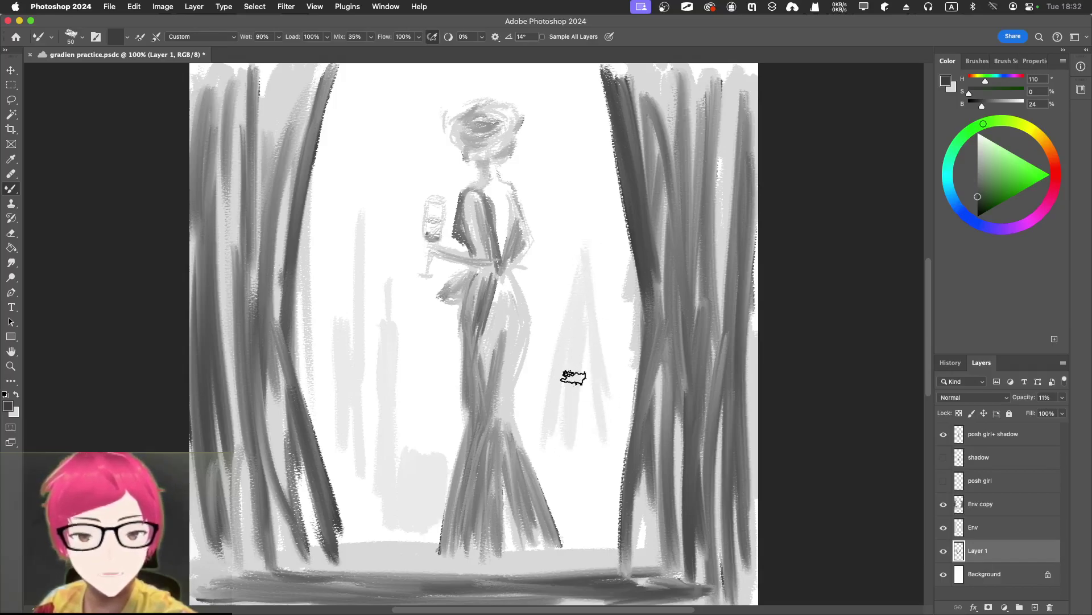
mouse_move(578, 255)
left_mouse_down()
mouse_move(589, 148)
mouse_move(584, 268)
mouse_move(586, 141)
left_mouse_up()
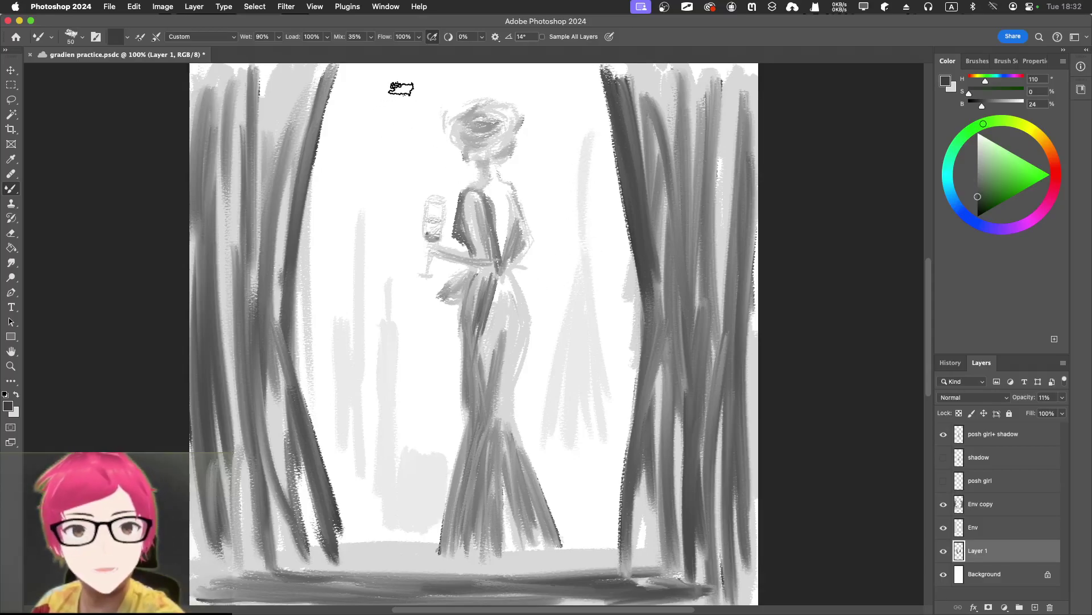
Step: Add a faint patch at the top left of the opening and thin vertical strokes on both sides of the figure
mouse_move(368, 97)
left_mouse_down()
mouse_move(375, 119)
mouse_move(375, 74)
left_mouse_up()
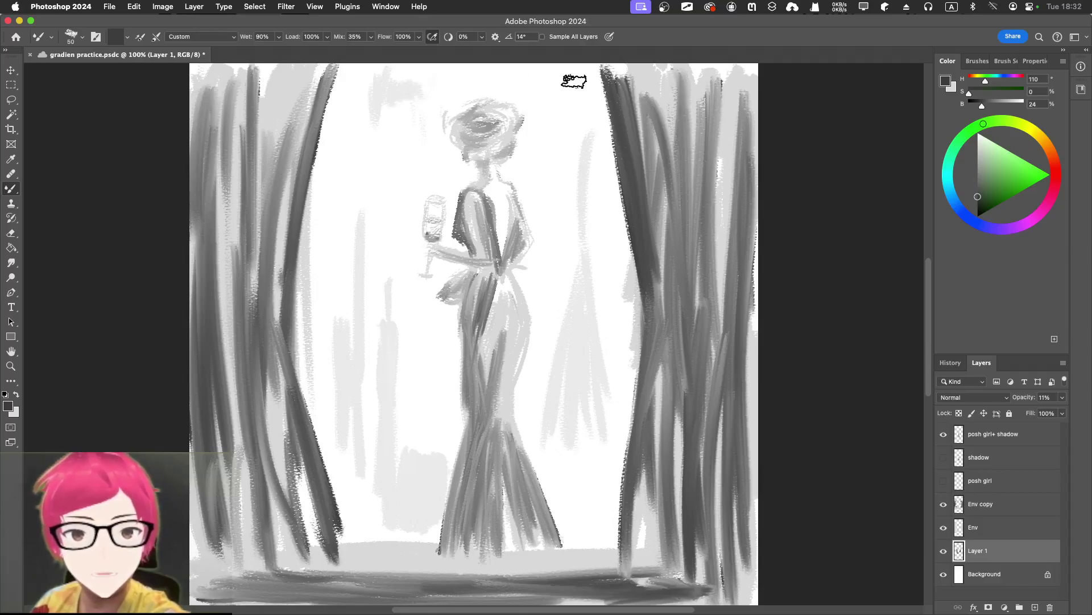
left_click_drag(548, 164, 548, 259)
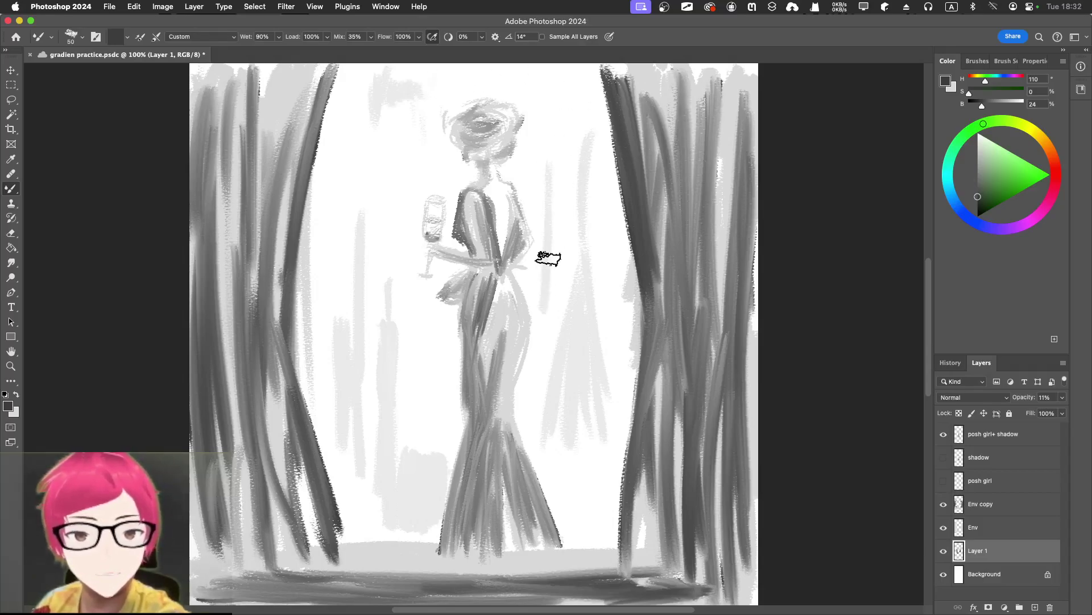
left_click_drag(409, 163, 402, 244)
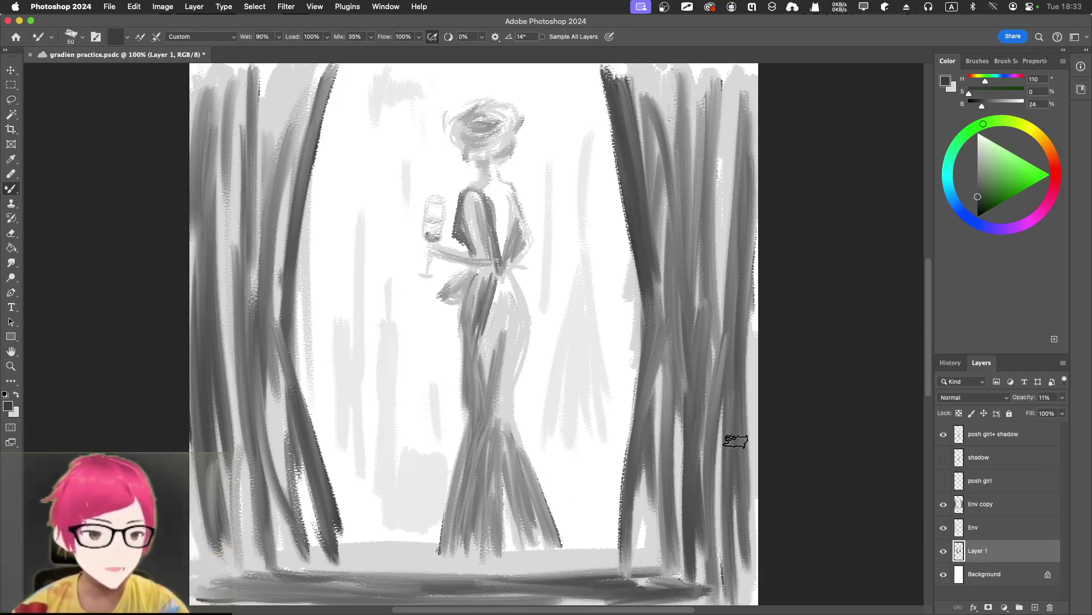
Step: Duplicate Layer 1 within the same document, then hide and reshow the original layer to compare the tones
right_click(981, 550)
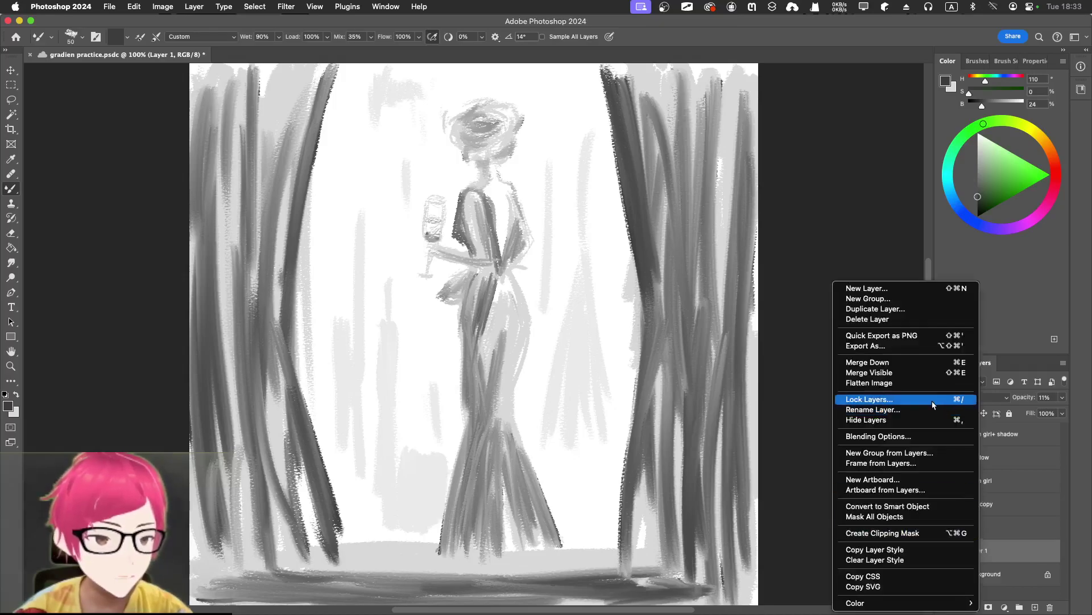
left_click(902, 310)
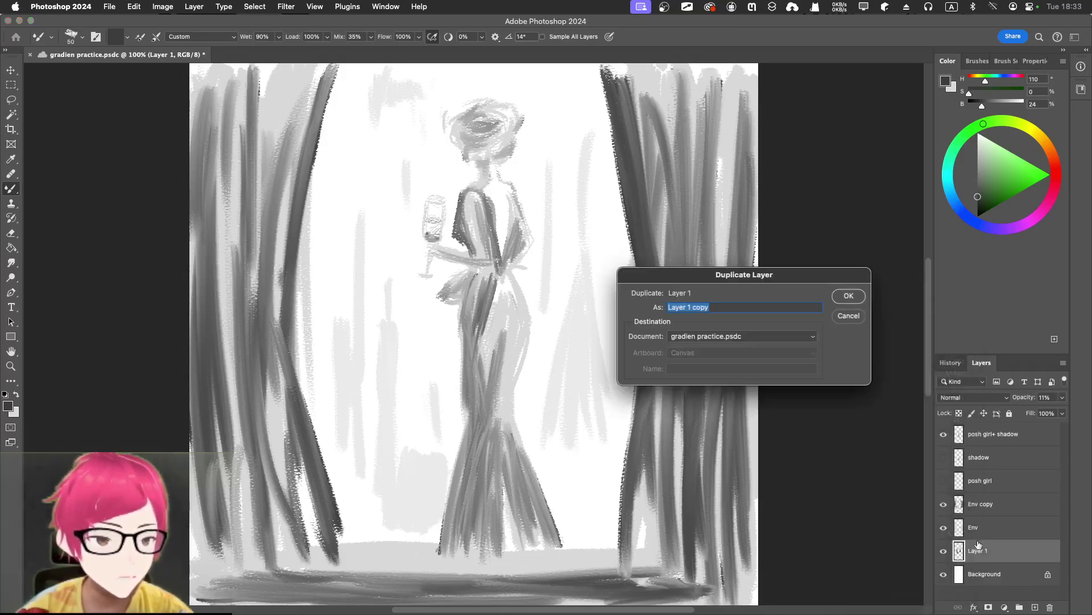
left_click(840, 297)
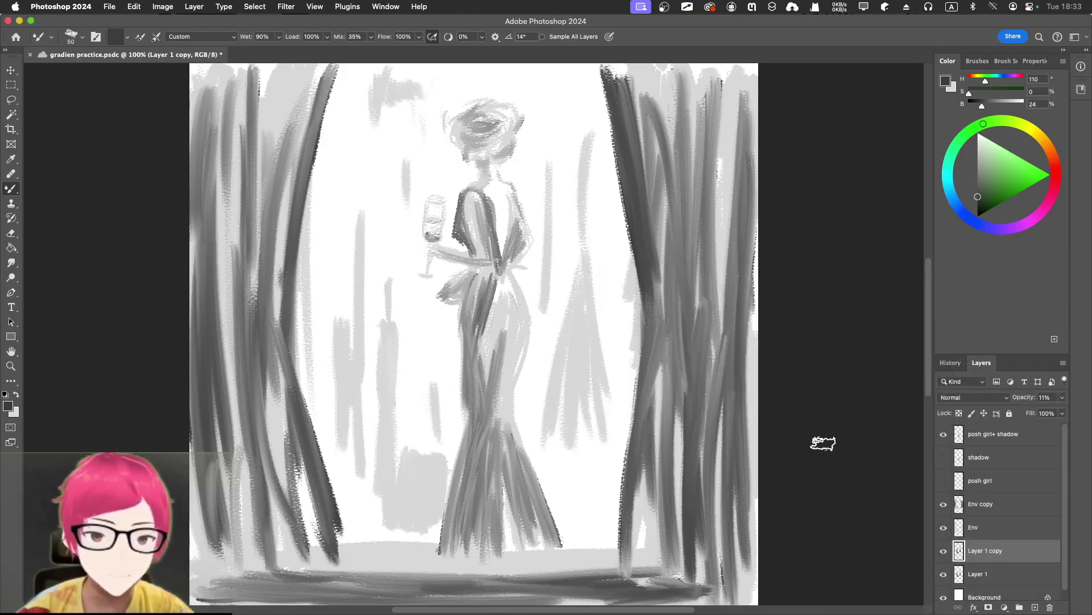
left_click(988, 576)
left_click(944, 576)
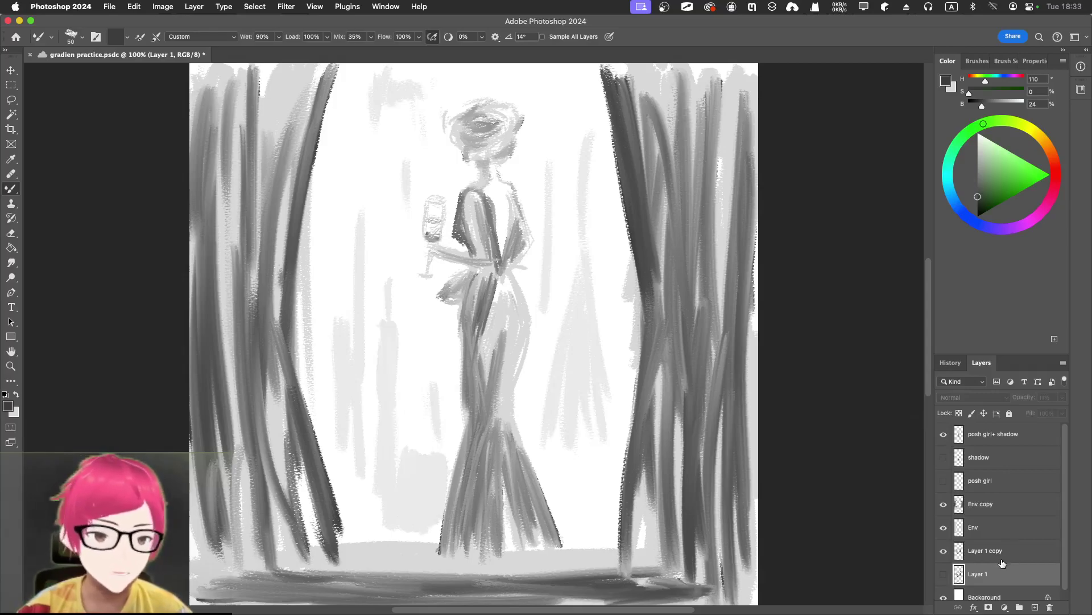
left_click(943, 575)
Step: Set the opacity of Layer 1 copy to 3% and paint very faint strokes around the background buildings
left_click(996, 551)
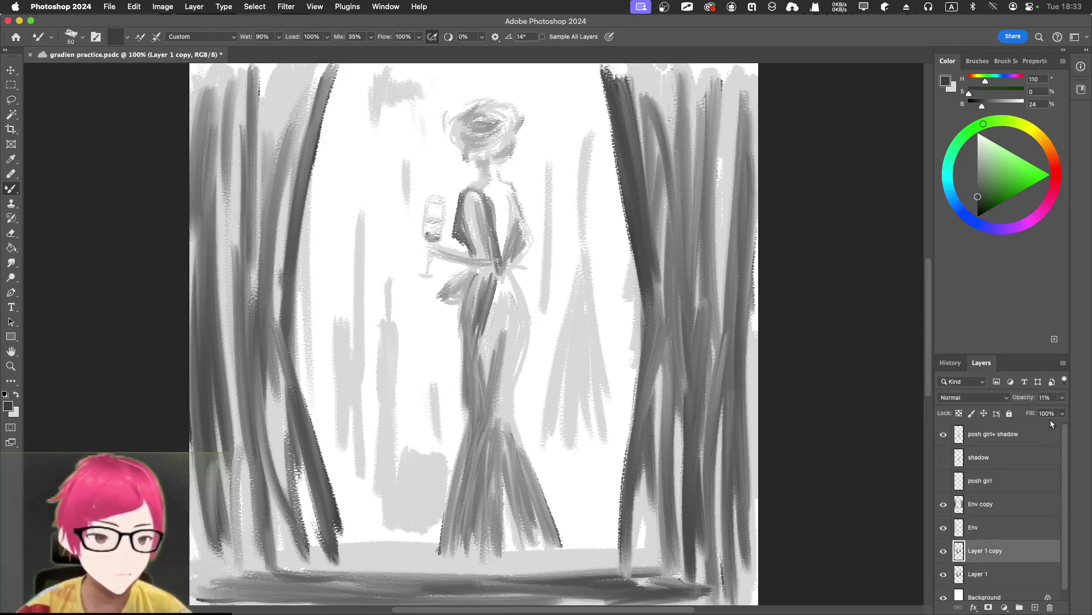
left_click(1062, 397)
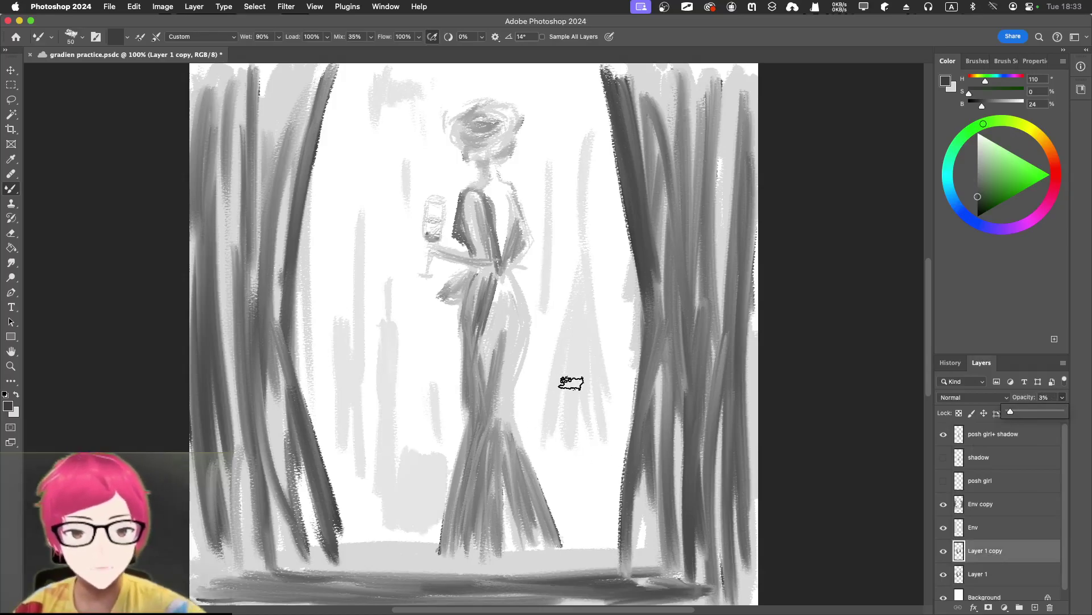
left_click(578, 428)
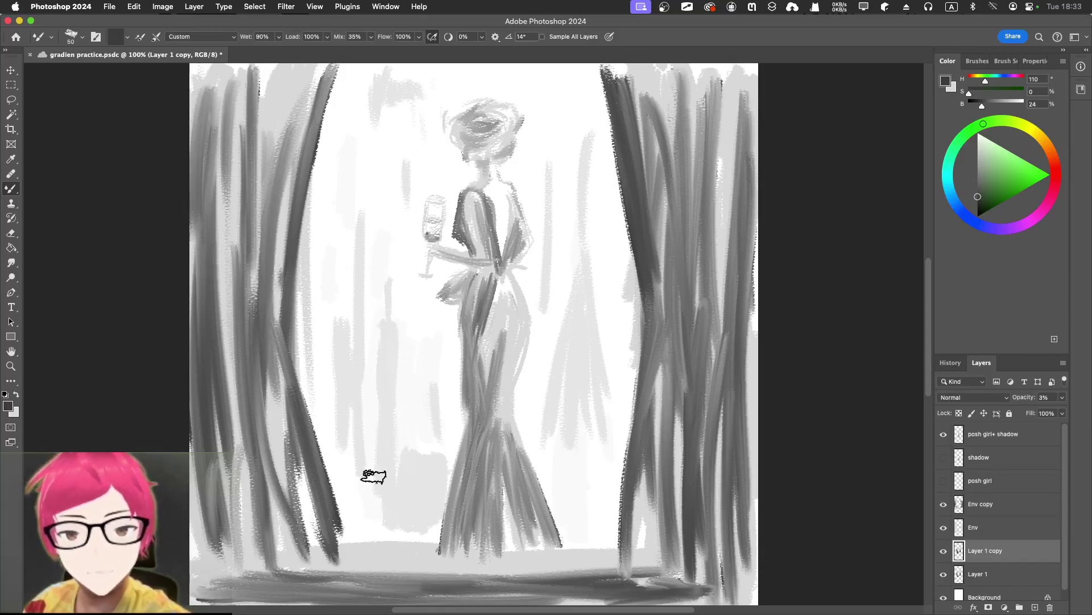
Step: Set Layer 1 copy's opacity to 11% and its blend mode to Hard Light
left_click(1062, 398)
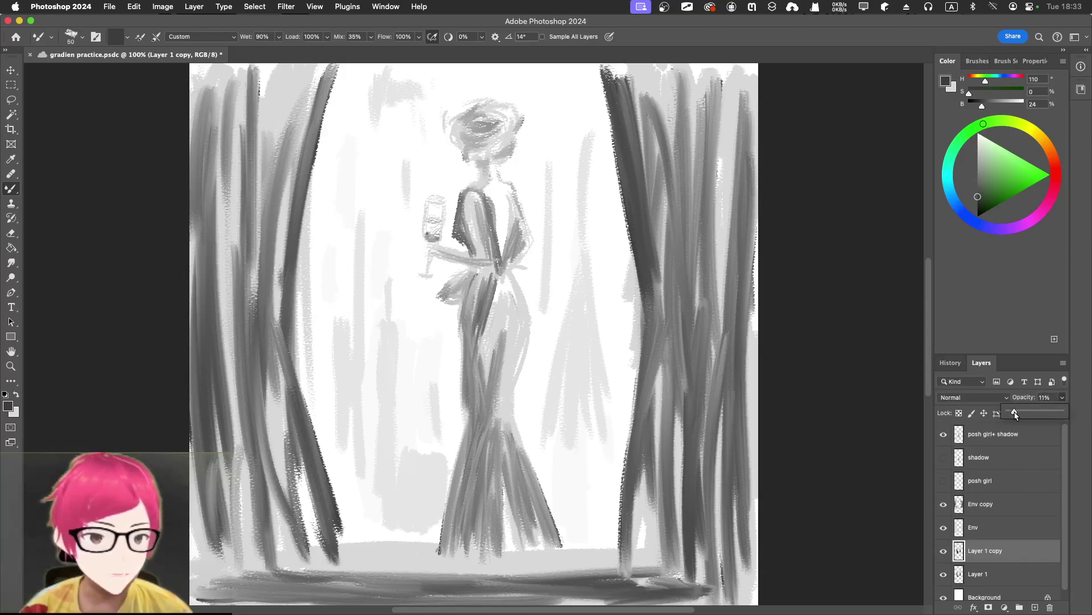
left_click_drag(1015, 415, 1016, 415)
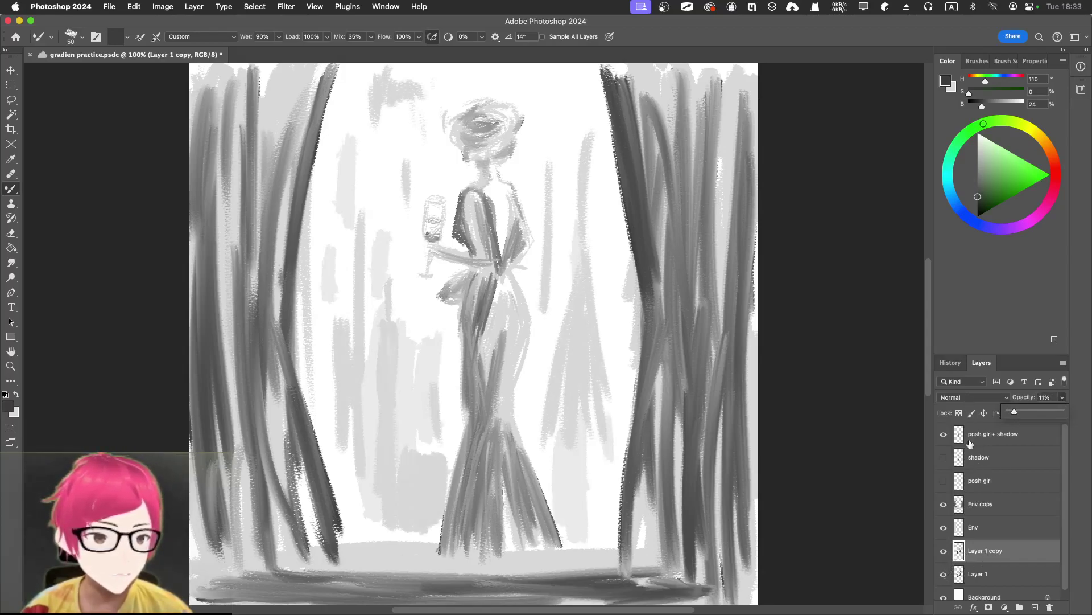
left_click(964, 397)
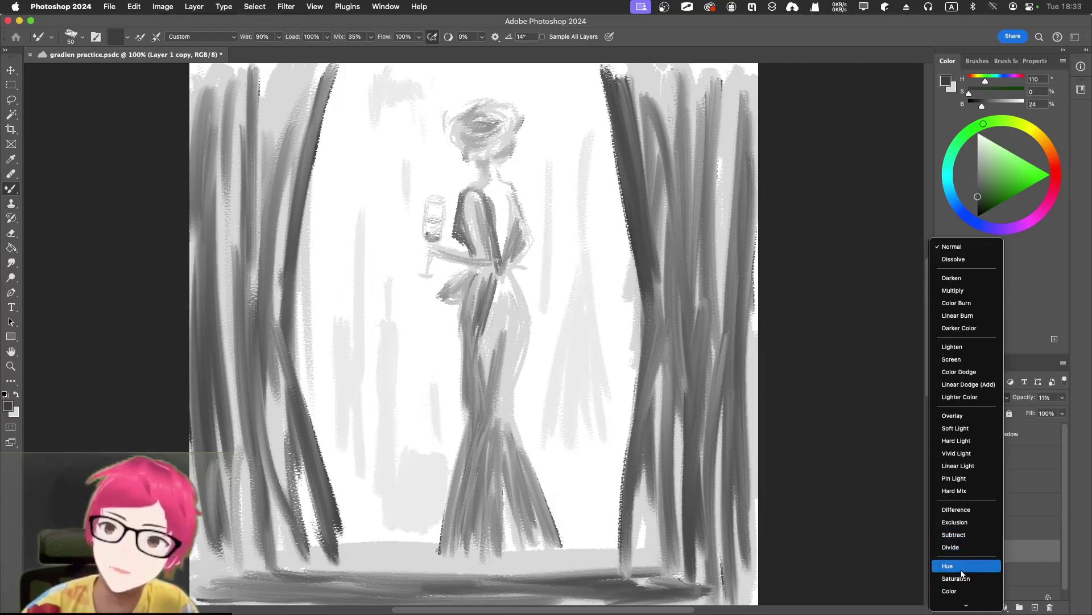
left_click(972, 445)
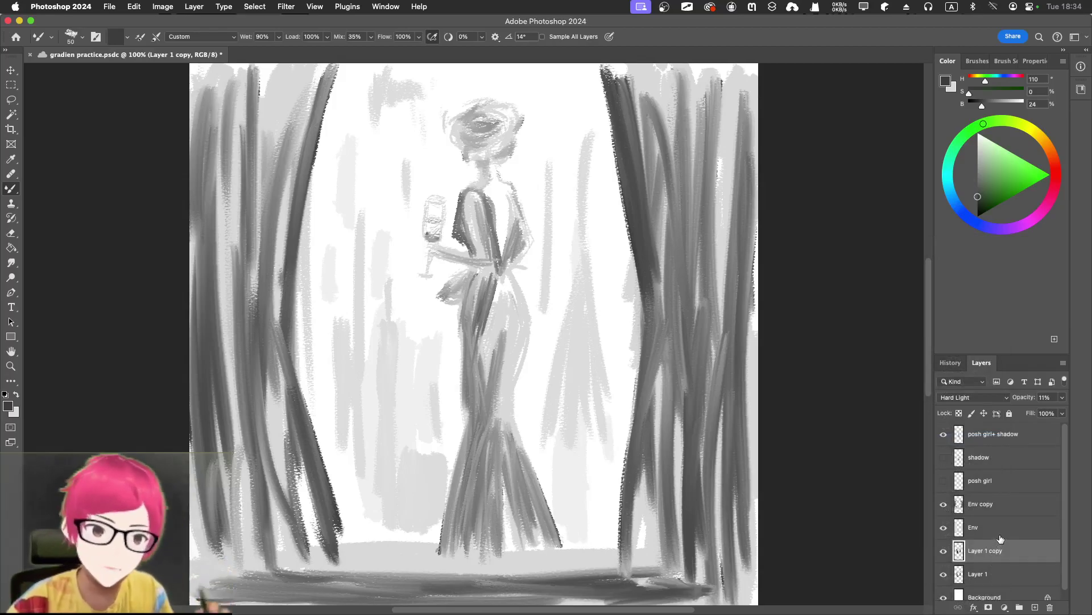
Step: Merge Layer 1 copy with Layer 1 and set the merged layer's opacity to 75%
left_click(1001, 575, "shift")
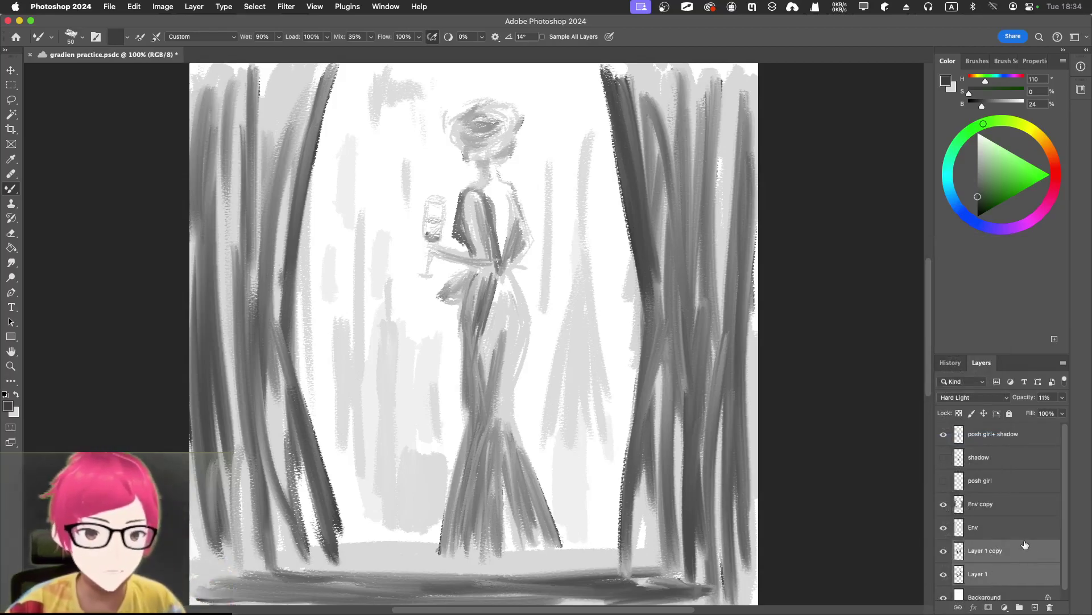
right_click(980, 561)
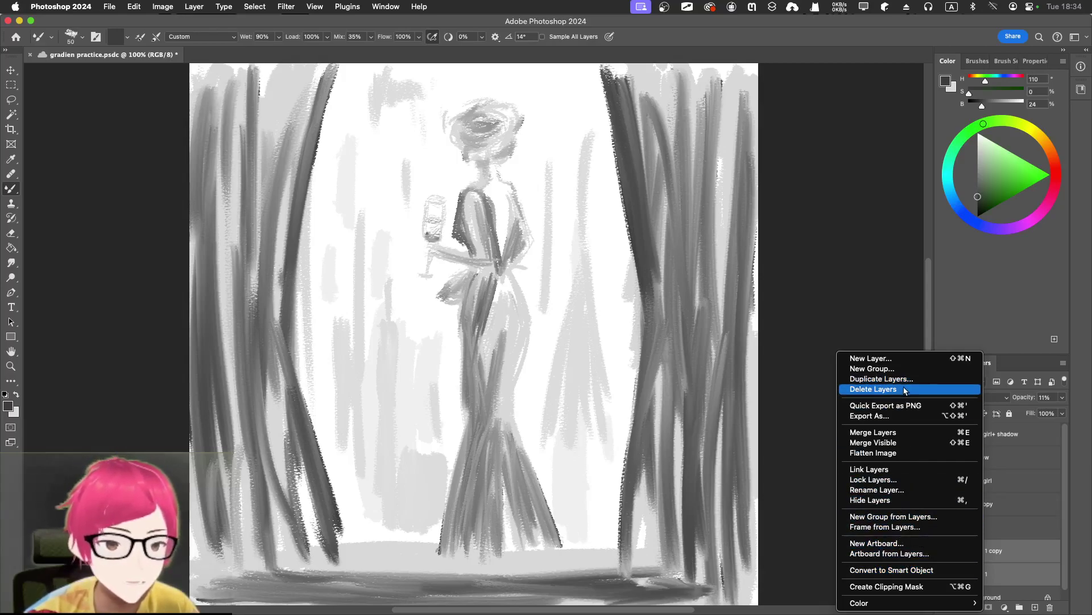
left_click(905, 434)
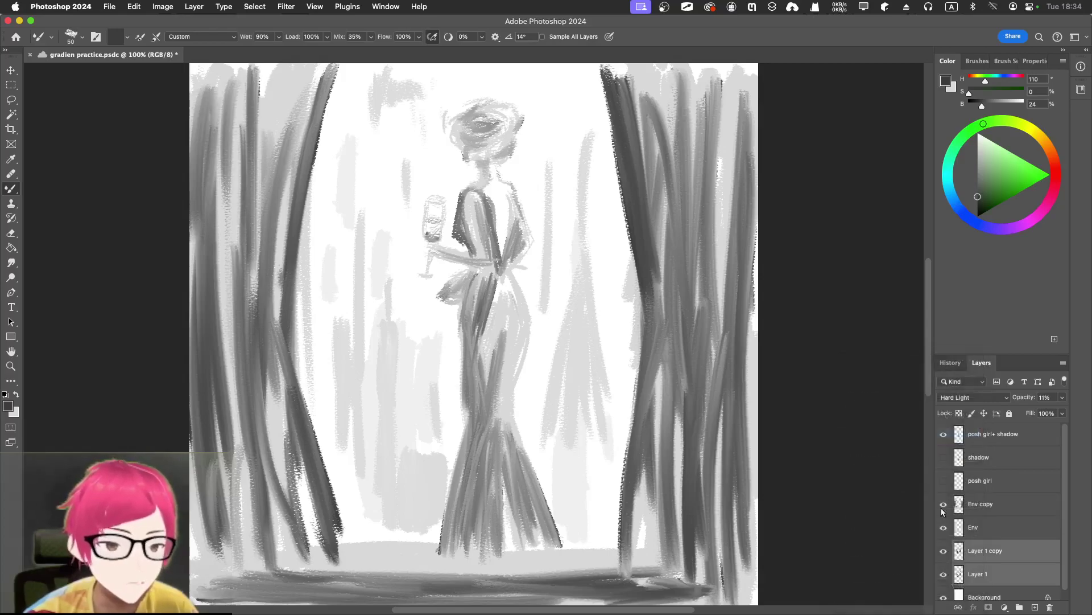
left_click(1061, 397)
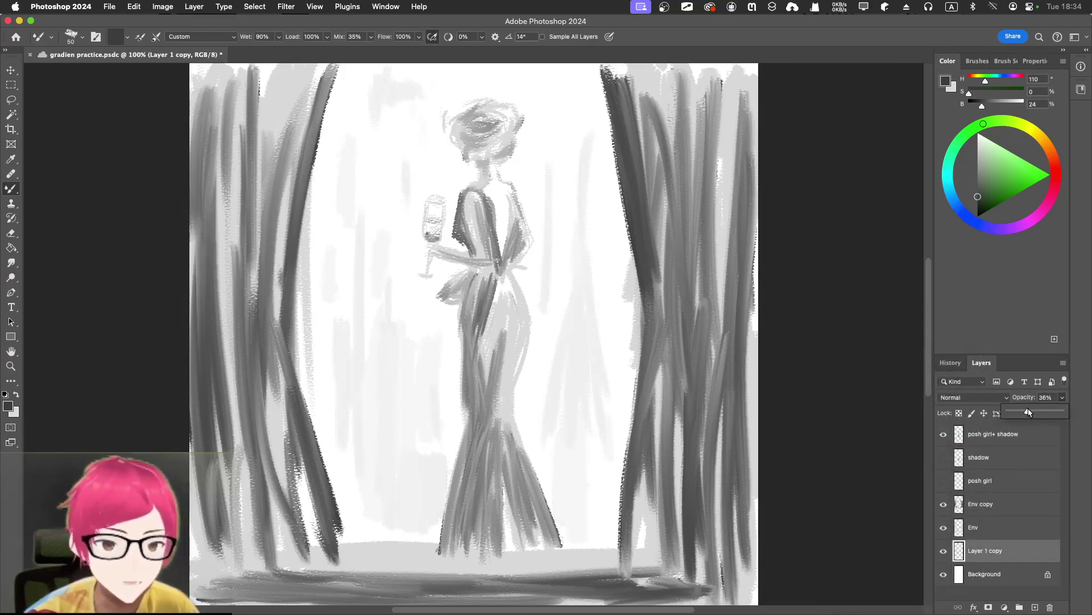
left_click_drag(1028, 408, 1036, 409)
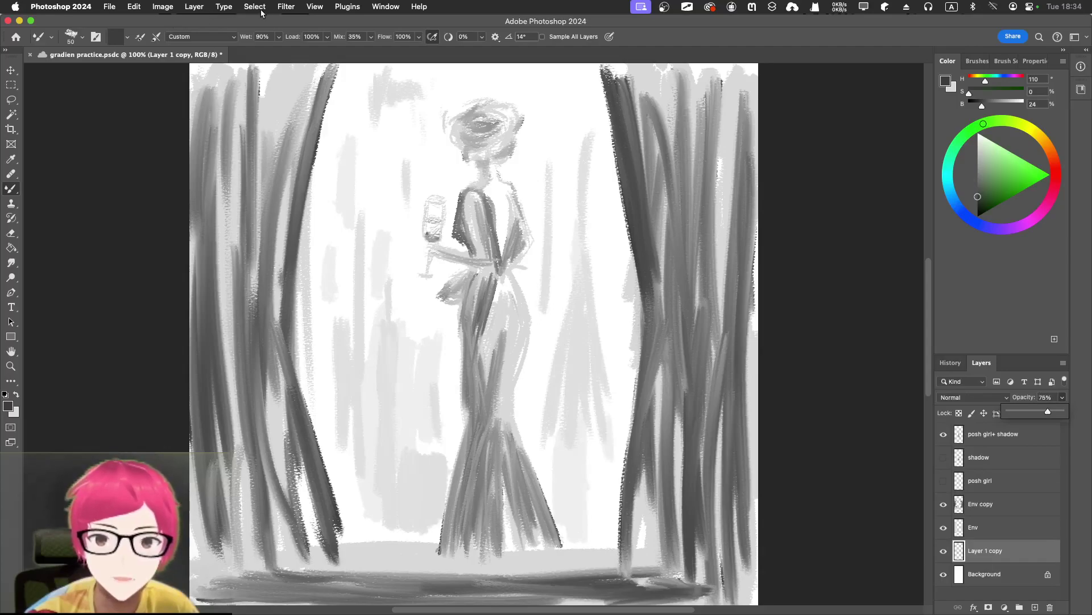
Step: Apply a Gaussian Blur with a 1.3-pixel radius to the merged background layer and save the document
left_click(286, 7)
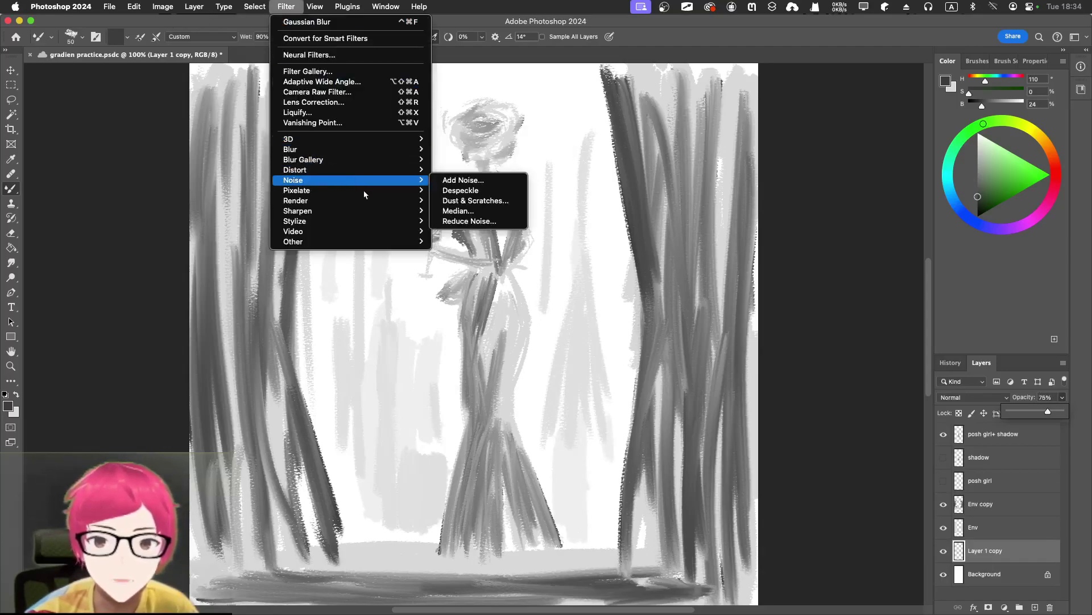
mouse_move(375, 150)
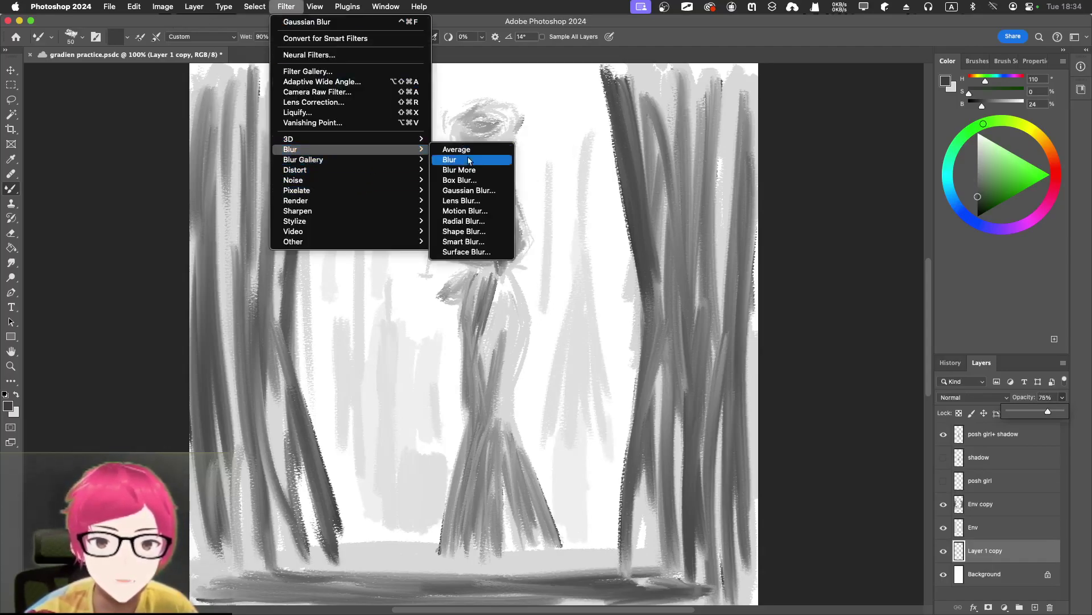
left_click(469, 190)
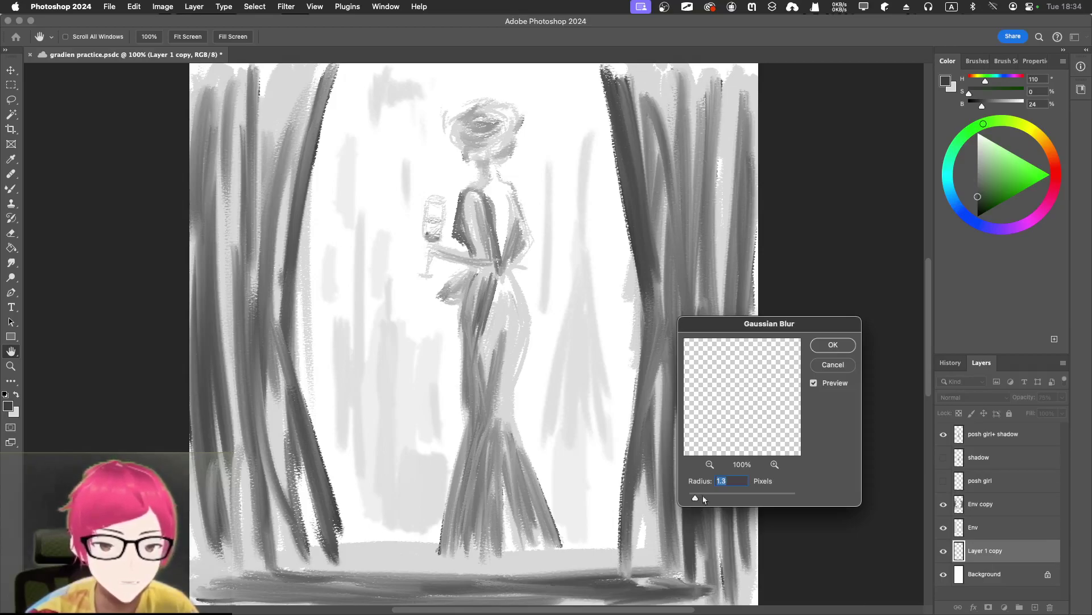
left_click(835, 345)
key("super+s")
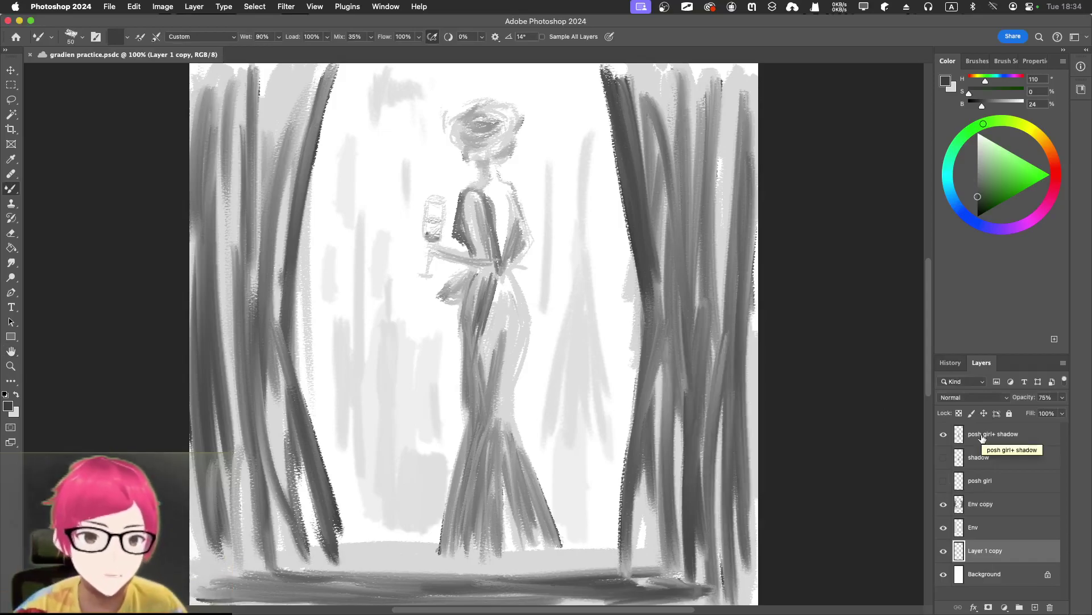
Step: Try a Gaussian Blur with a 0.1-pixel radius on the posh girl+ shadow layer
left_click(999, 436)
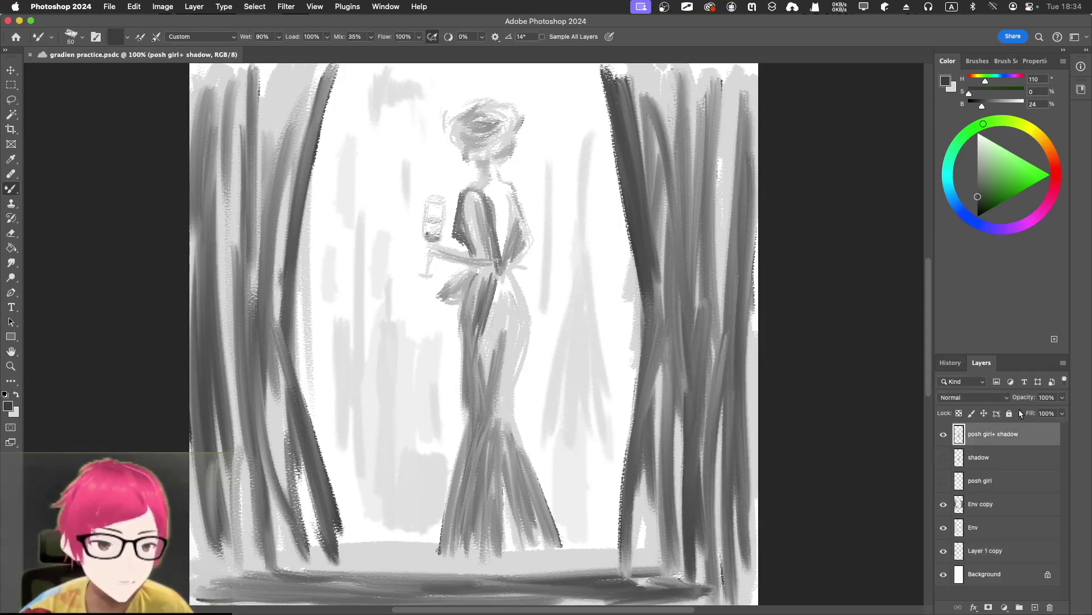
left_click(287, 7)
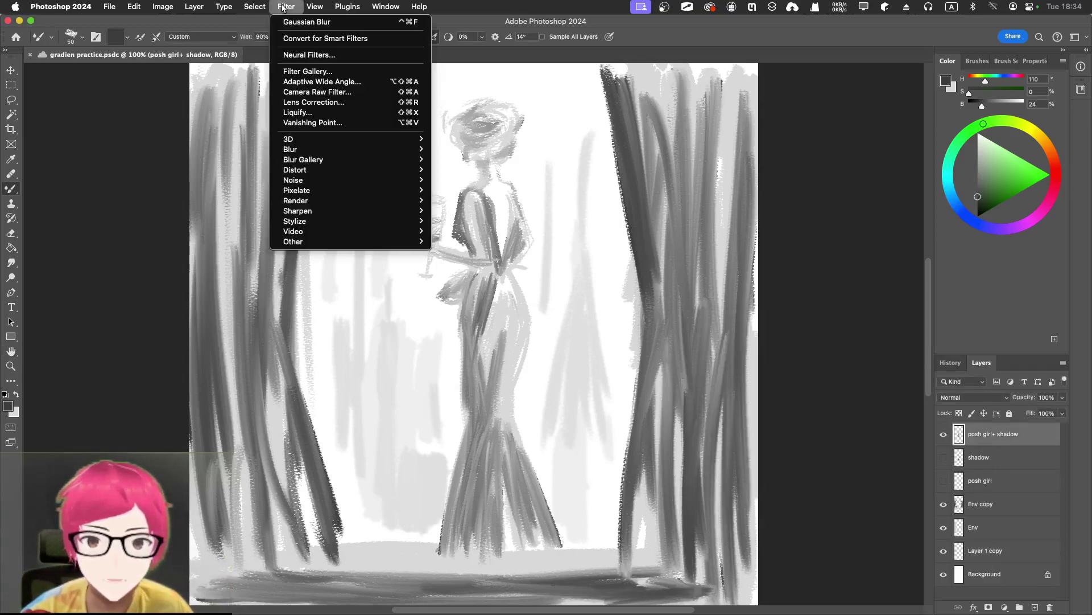
mouse_move(354, 149)
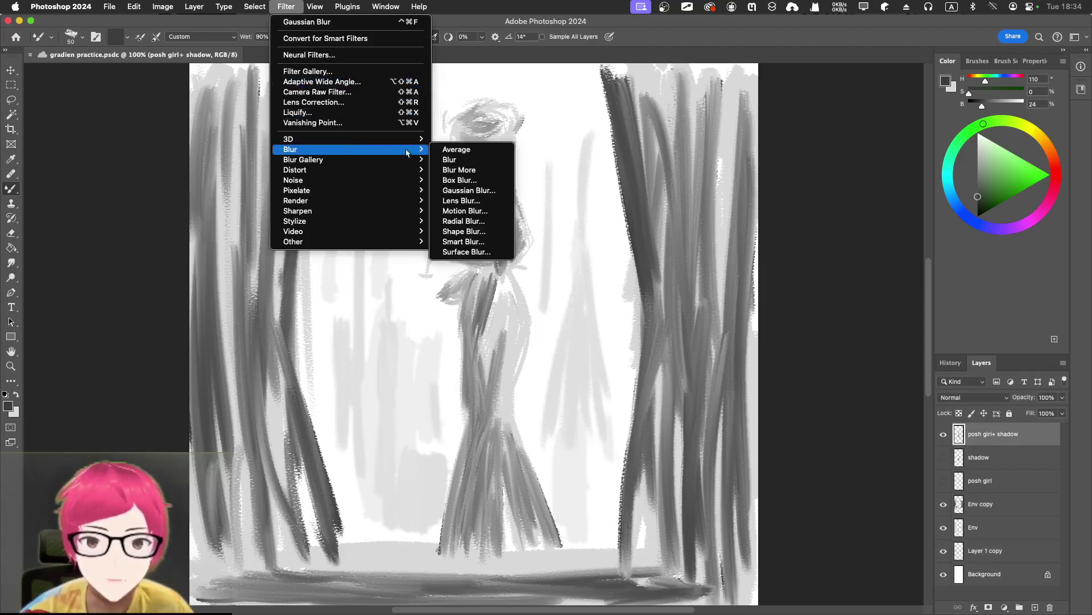
left_click(468, 190)
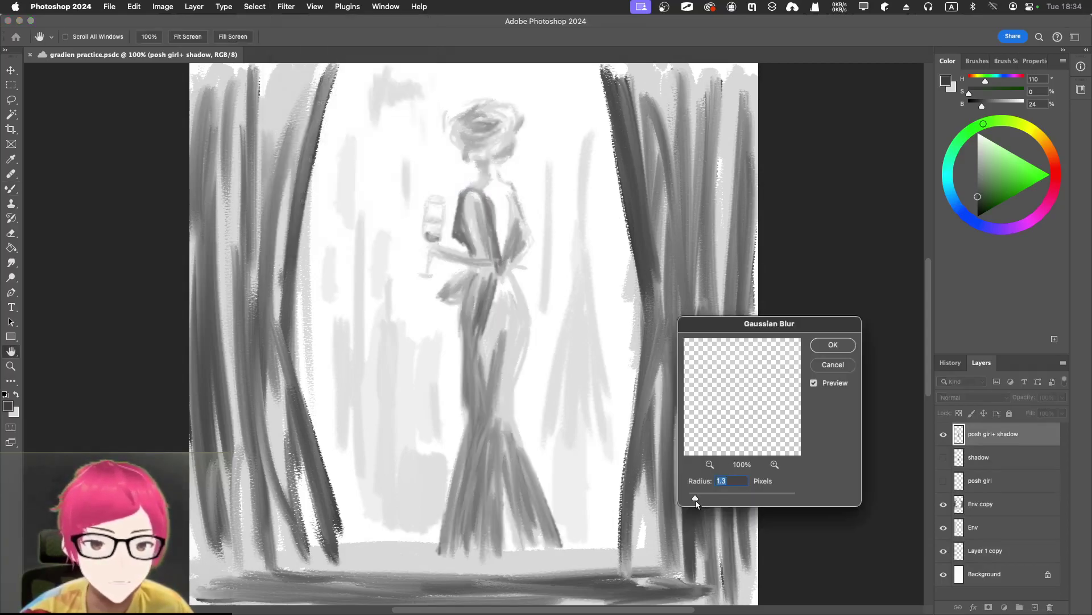
mouse_move(702, 498)
left_mouse_down()
mouse_move(736, 499)
mouse_move(691, 499)
left_mouse_up()
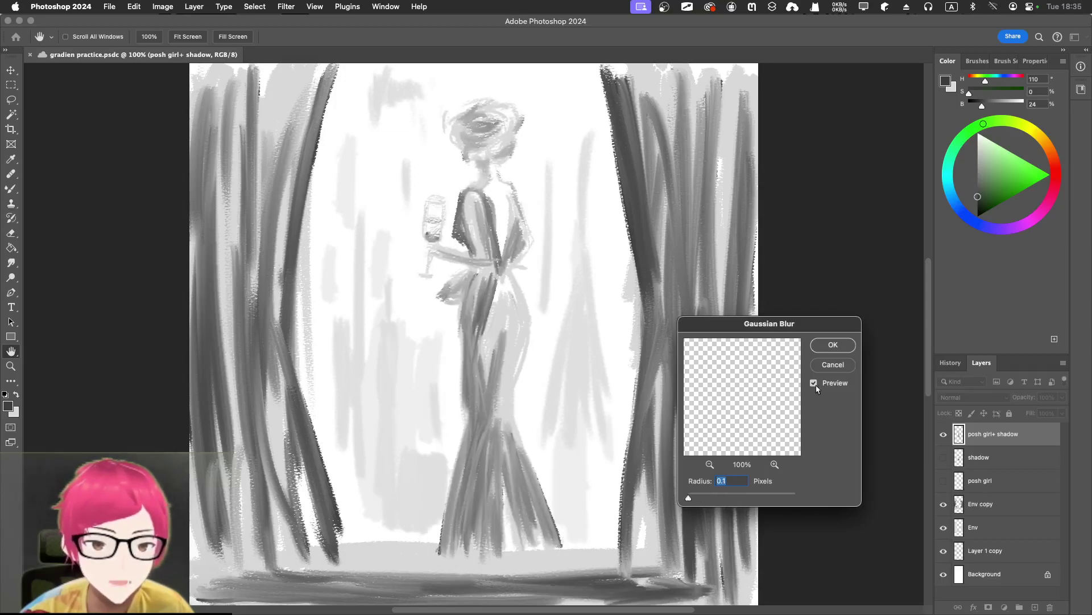
left_click(817, 367)
key("super+z")
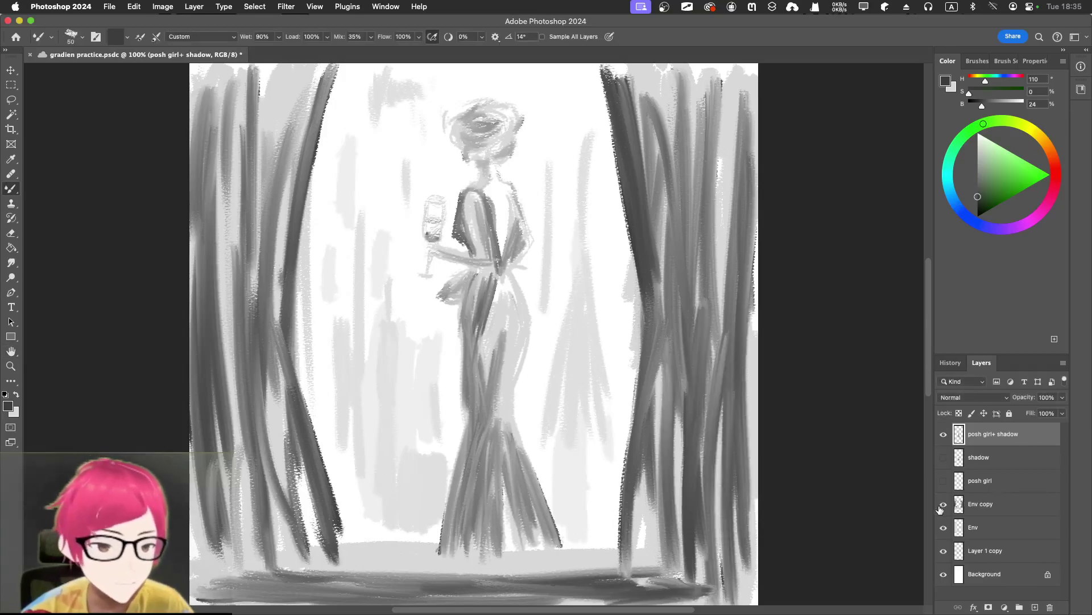
Step: Apply a Gaussian Blur with a 1.3-pixel radius to the Env copy layer with the curtains
left_click(942, 504)
left_click(942, 504)
left_click(999, 509)
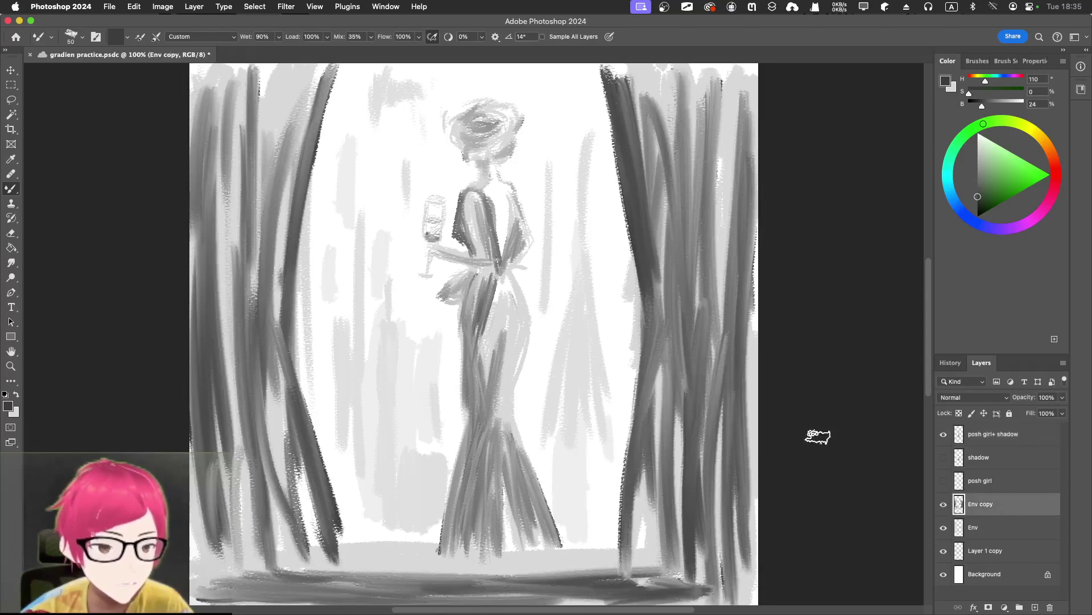
left_click(286, 7)
mouse_move(392, 149)
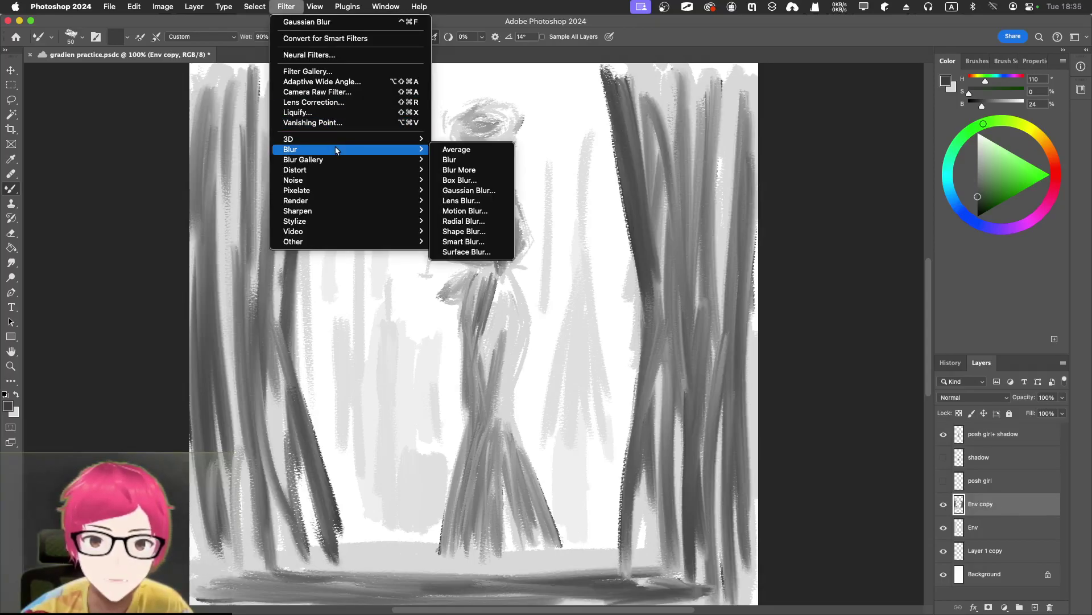
left_click(472, 190)
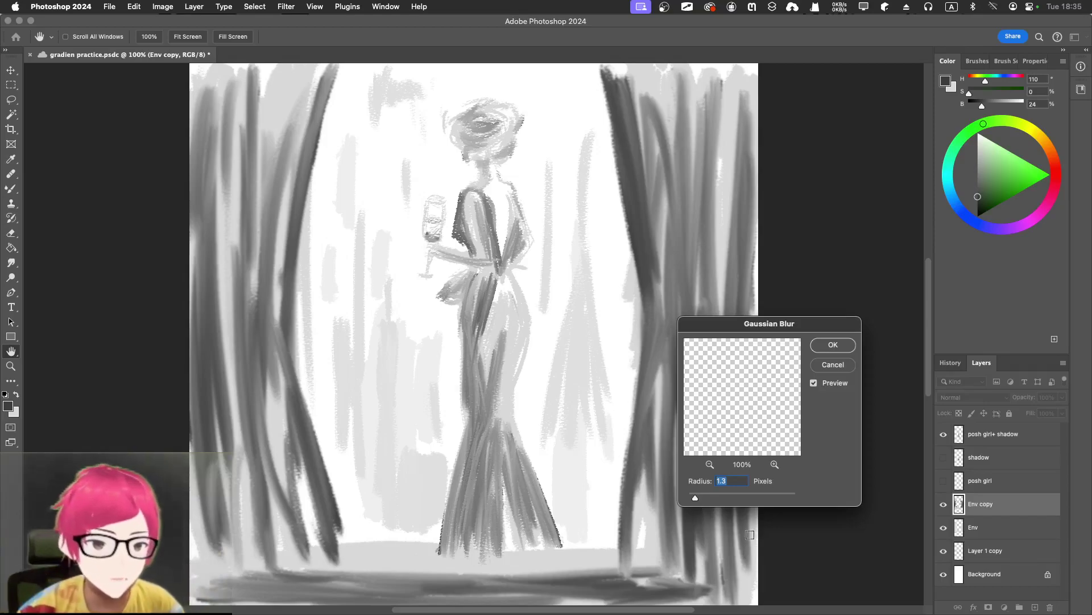
mouse_move(701, 500)
left_mouse_down()
mouse_move(719, 502)
mouse_move(696, 501)
left_mouse_up()
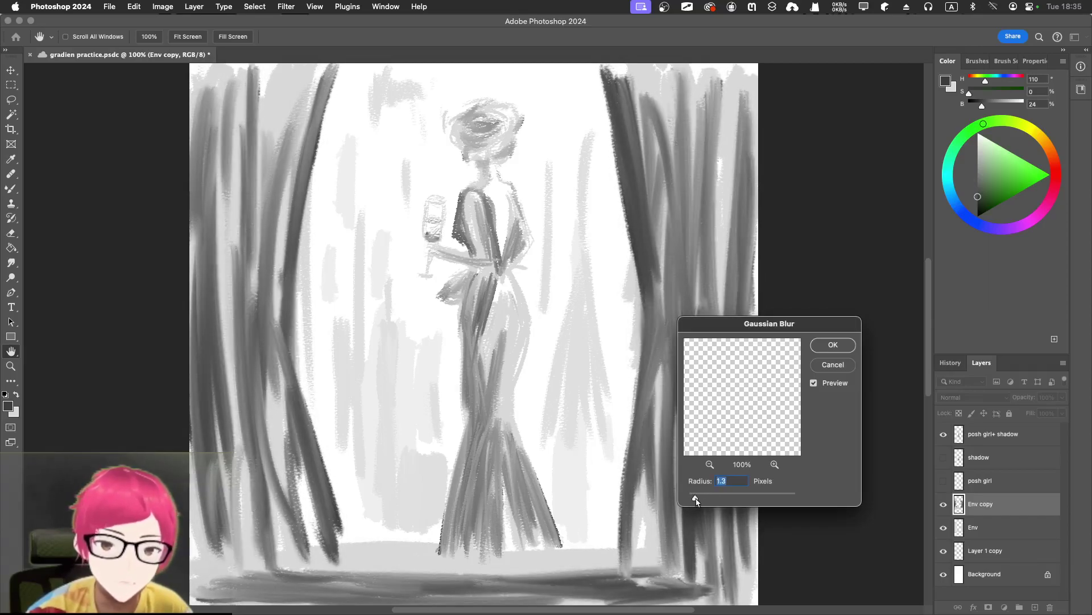
left_click(828, 348)
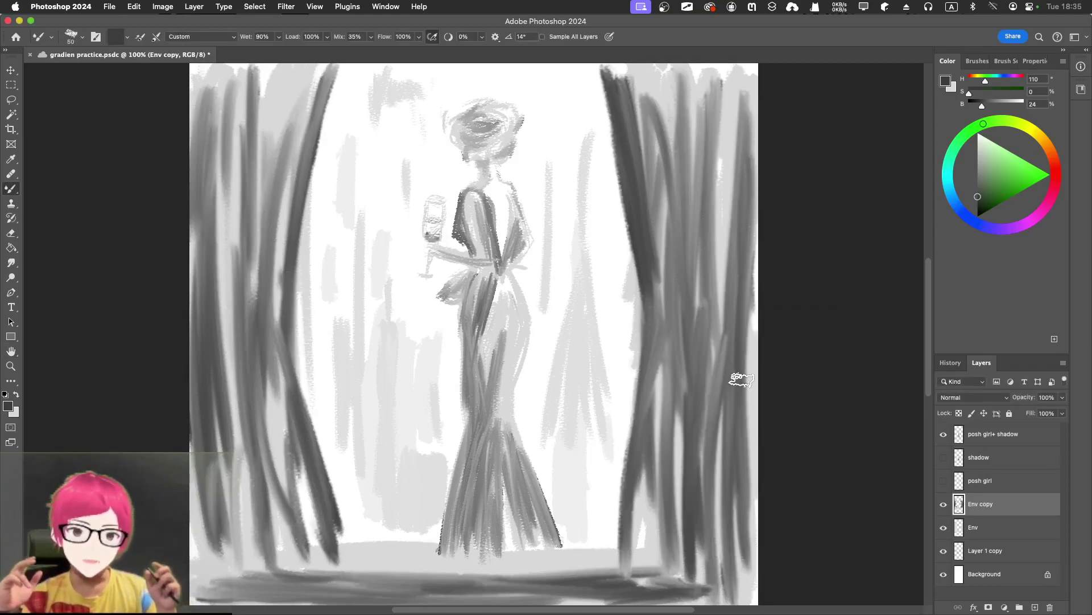
Step: Add a new empty layer directly above Layer 1 copy
key("super+minus")
key("super+minus")
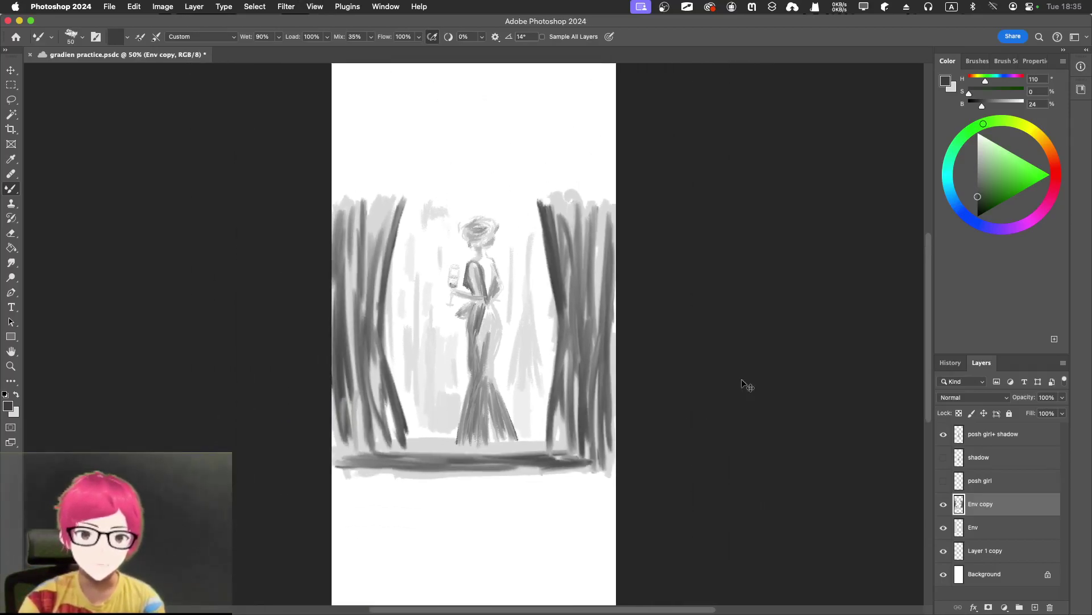
key("super+plus")
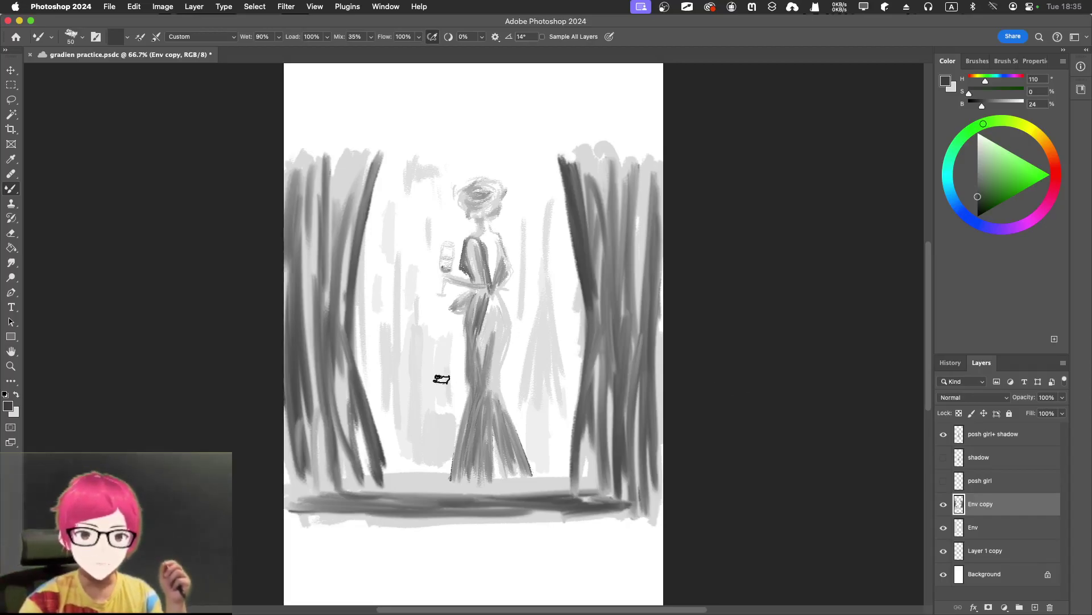
key("super+equal")
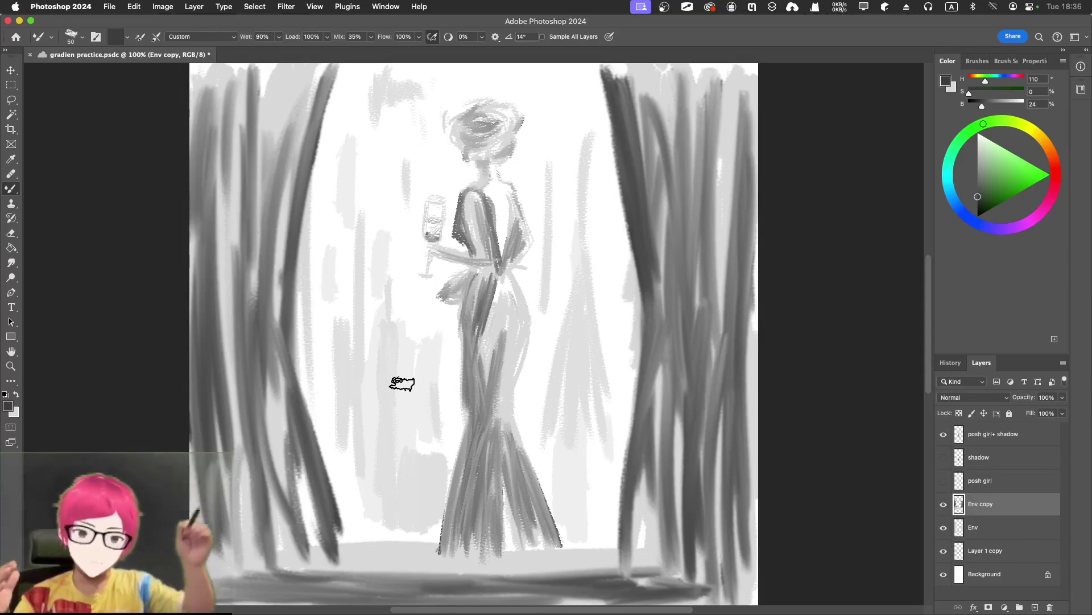
left_click(996, 551)
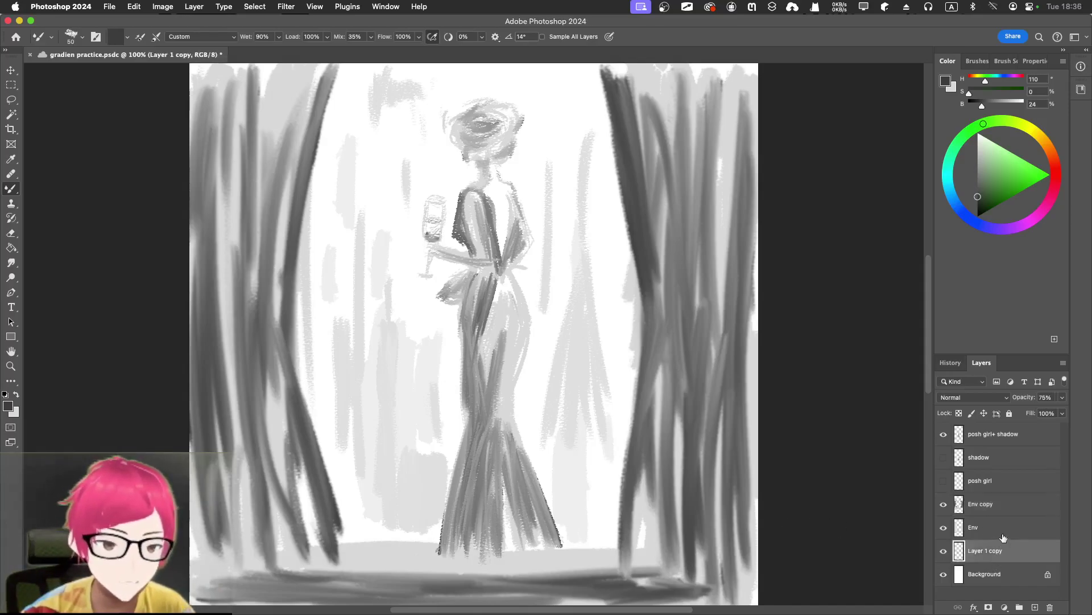
left_click(1035, 607)
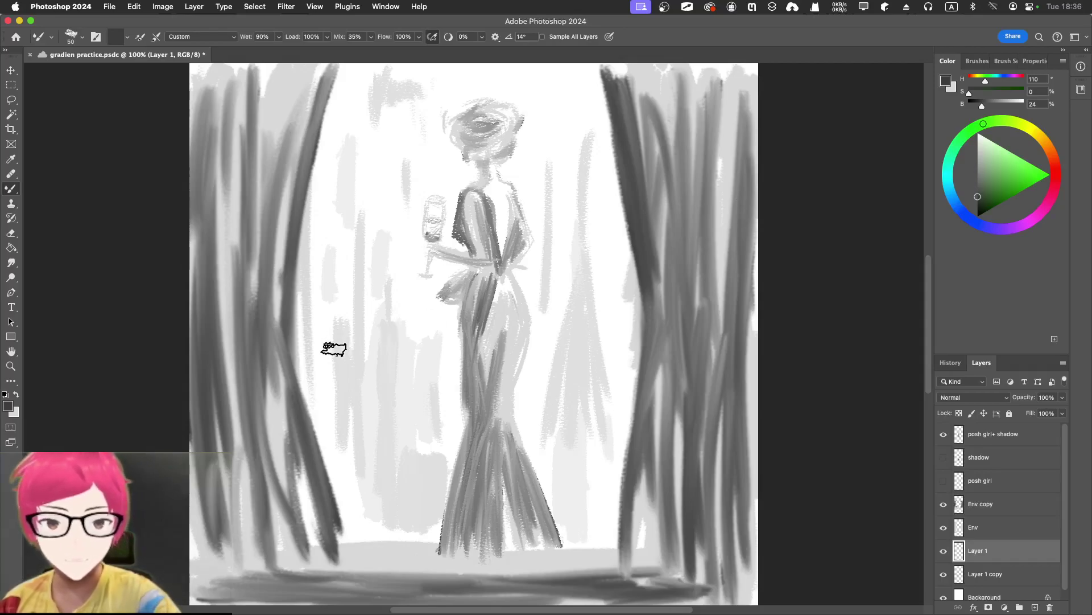
Step: Sample a light grey and paint soft bands over the building left of the figure and a patch on the right-hand tower
left_click_drag(330, 371, 414, 382)
key("super+z")
left_click(378, 385, "alt")
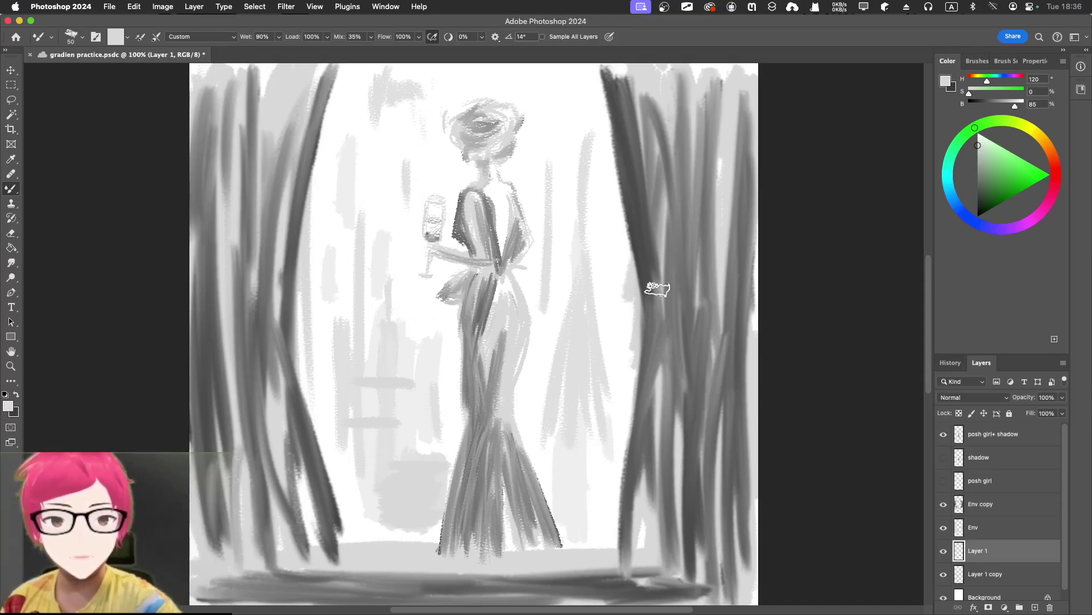
left_click_drag(587, 338, 580, 458)
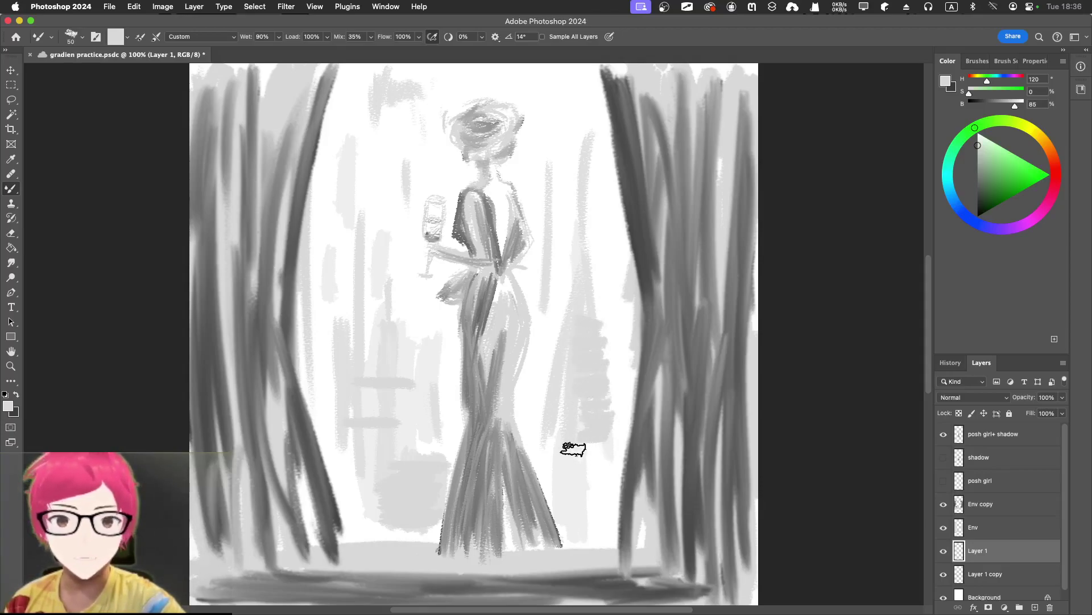
Step: Paint dark grey horizontal strokes down the right-hand tower and on the left building, and set Layer 1's opacity to 28%
left_click(631, 415, "alt")
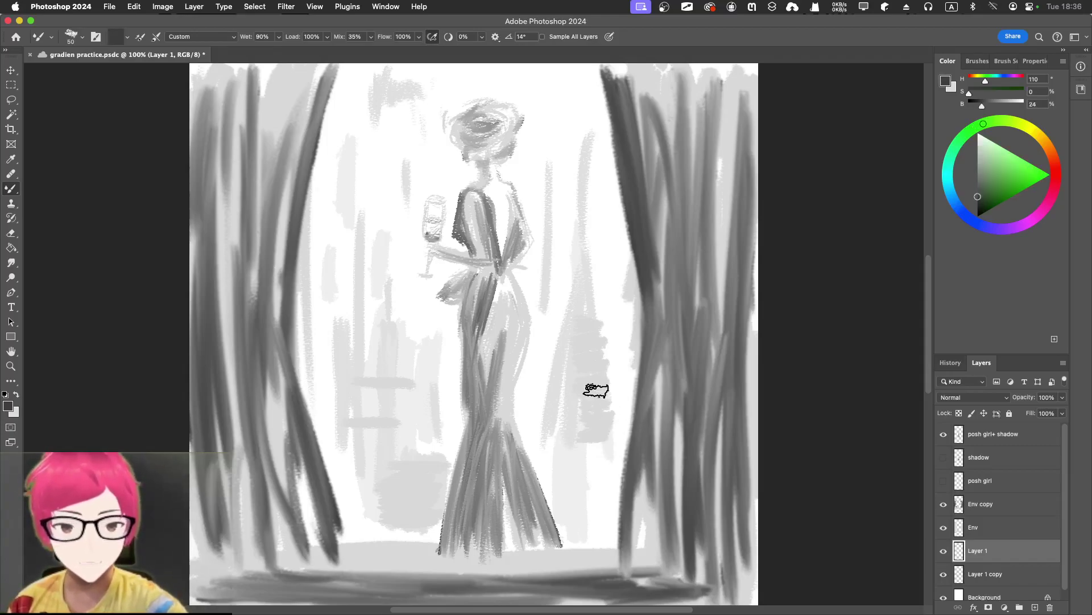
mouse_move(602, 377)
left_mouse_down()
mouse_move(594, 441)
mouse_move(605, 418)
mouse_move(587, 386)
mouse_move(603, 383)
mouse_move(609, 359)
mouse_move(587, 366)
mouse_move(584, 390)
mouse_move(600, 399)
mouse_move(588, 434)
mouse_move(601, 449)
mouse_move(587, 465)
mouse_move(600, 501)
mouse_move(598, 538)
left_mouse_up()
mouse_move(354, 387)
left_mouse_down()
mouse_move(378, 383)
mouse_move(393, 406)
mouse_move(383, 441)
mouse_move(402, 447)
left_mouse_up()
left_click(1062, 397)
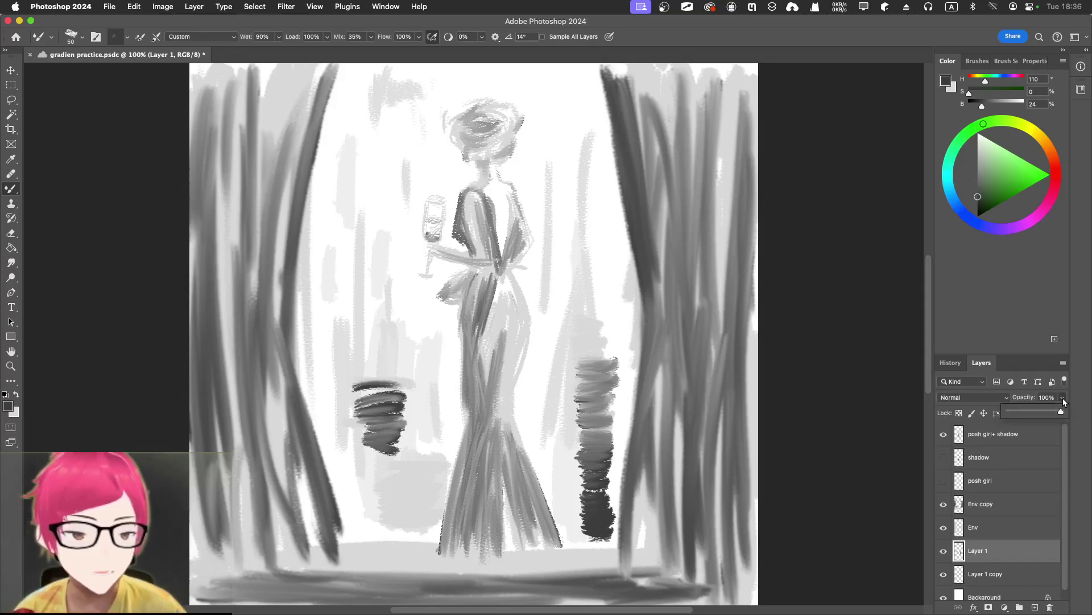
left_click_drag(1064, 410, 1023, 414)
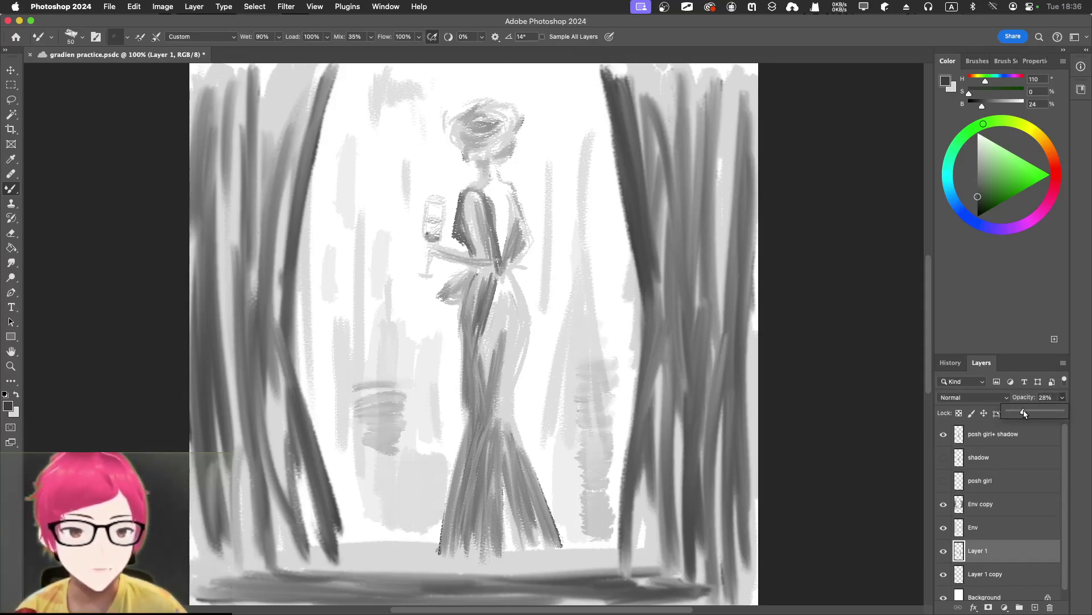
Step: Enlarge the brush to 125 and paint a wide grey patch across the lower part of the right-hand tower
key("bracketright")
key("bracketright")
key("bracketright")
key("bracketright")
key("bracketright")
mouse_move(582, 391)
left_mouse_down()
mouse_move(579, 373)
mouse_move(569, 414)
mouse_move(592, 446)
mouse_move(581, 496)
left_mouse_up()
key("bracketright")
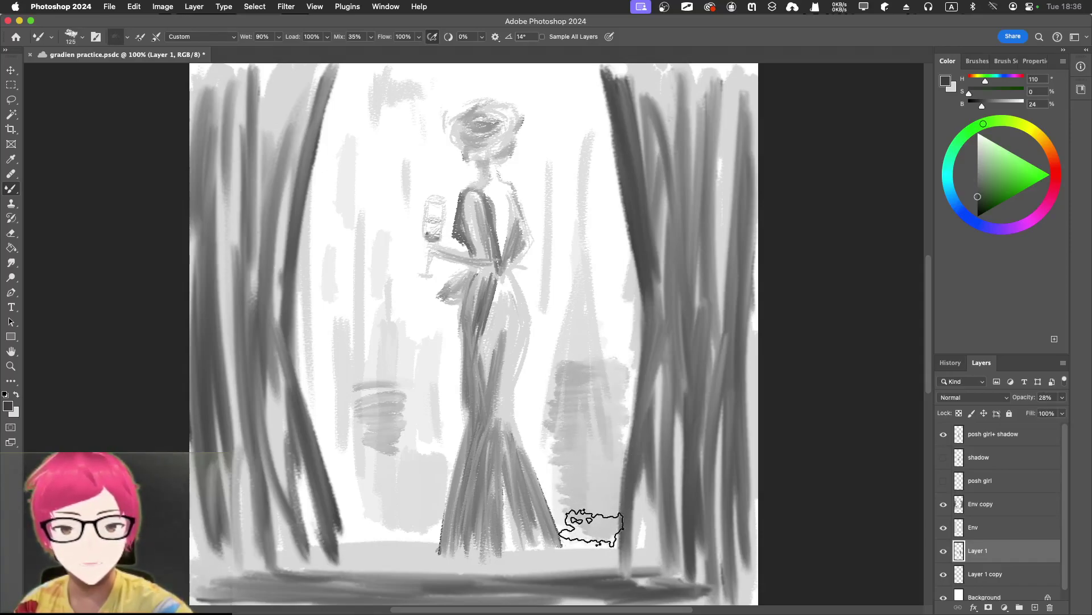
Step: Paint wide grey patches over the lower part of the left building and higher up beside the left curtain on Layer 1
mouse_move(381, 419)
left_mouse_down()
mouse_move(375, 455)
mouse_move(391, 473)
mouse_move(380, 518)
left_mouse_up()
left_click_drag(364, 403, 366, 512)
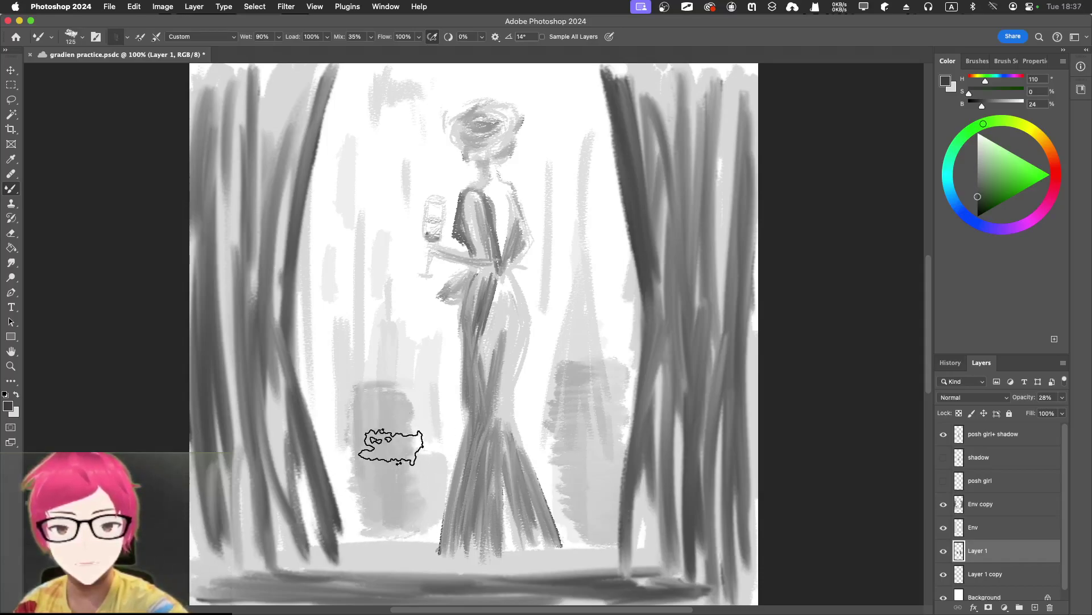
mouse_move(365, 292)
left_mouse_down()
mouse_move(372, 345)
mouse_move(340, 319)
mouse_move(361, 295)
mouse_move(384, 223)
left_mouse_up()
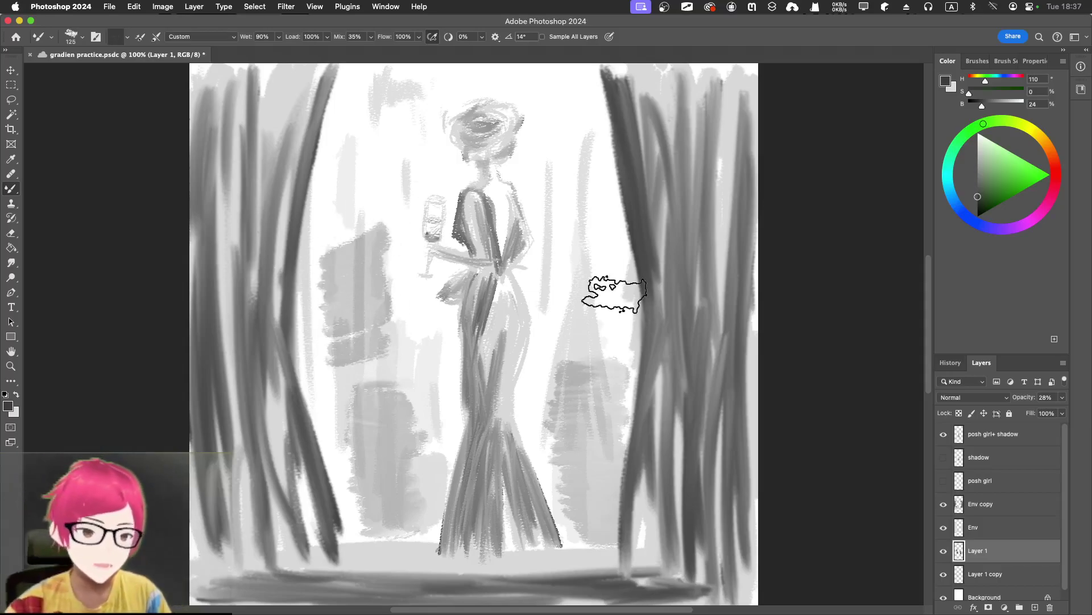
Step: Hide Layer 1 and make Layer 1 copy the active layer, checking its content by toggling its visibility
left_click(945, 552)
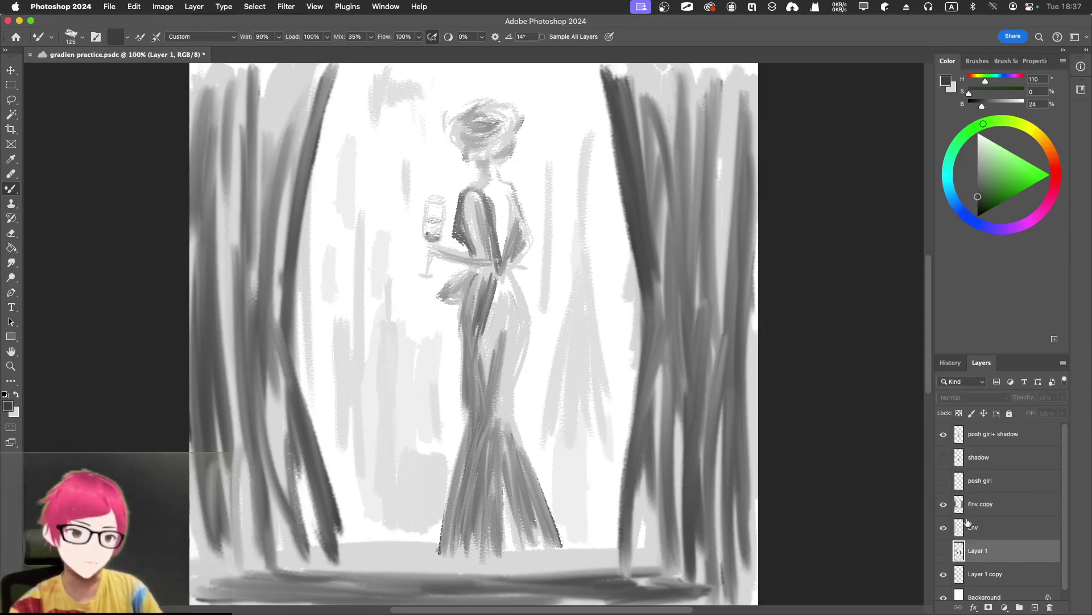
left_click(971, 574)
left_click(944, 574)
left_click(944, 574)
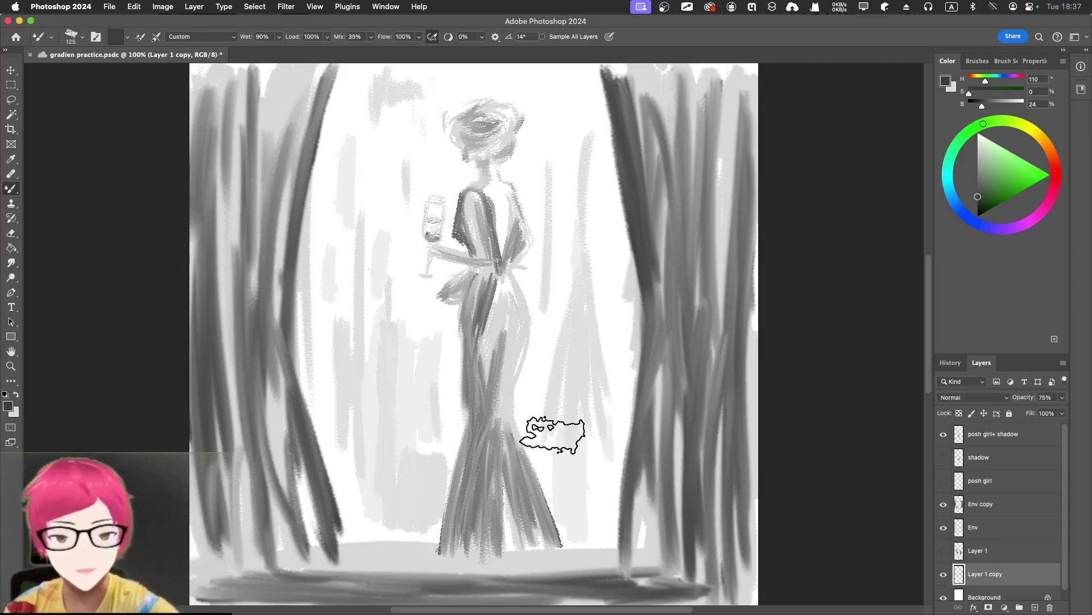
Step: Reduce the brush to 80, sample the light grey, and paint vertical strokes over the right-hand tower and the buildings left of the figure
left_click_drag(556, 434, 556, 431)
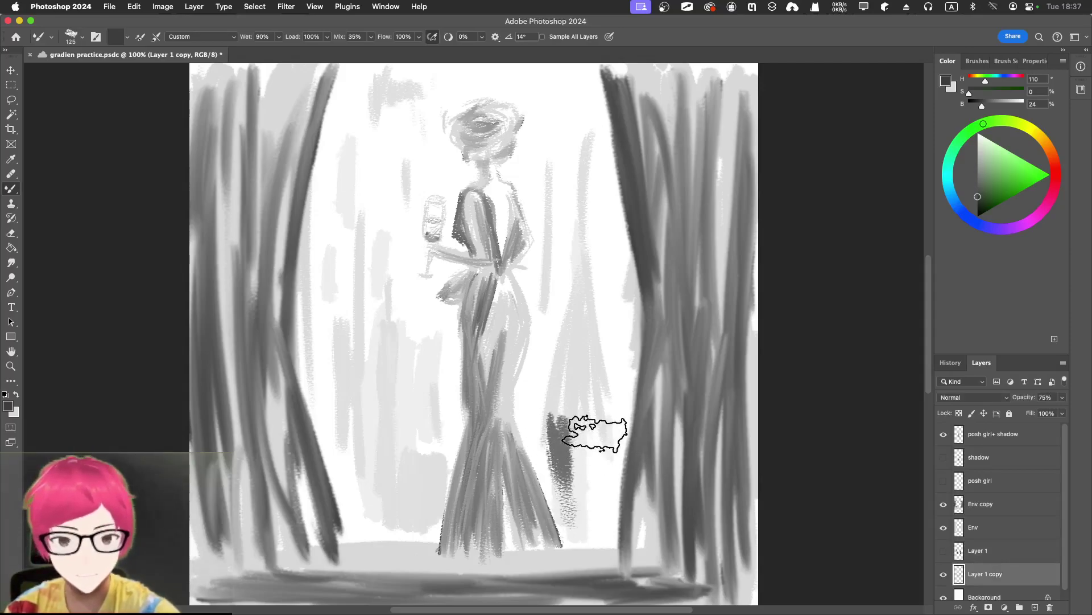
key("super+z")
key("bracketleft")
key("bracketleft")
key("bracketleft")
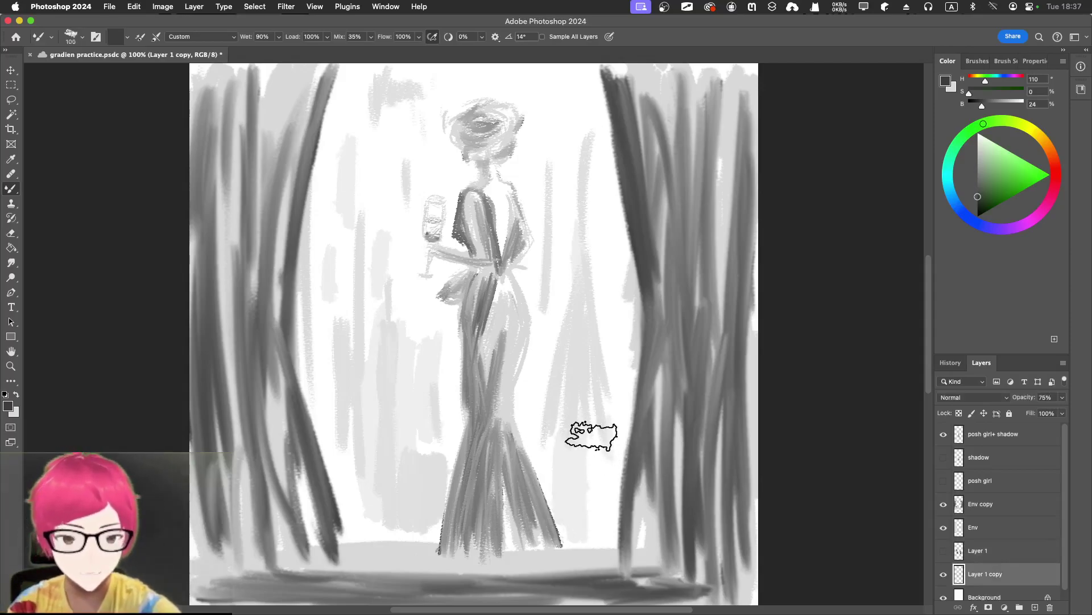
left_click(593, 435, "alt")
mouse_move(553, 433)
left_mouse_down()
mouse_move(558, 480)
mouse_move(562, 429)
mouse_move(575, 533)
mouse_move(590, 433)
mouse_move(593, 482)
mouse_move(603, 437)
mouse_move(604, 505)
mouse_move(575, 375)
mouse_move(581, 294)
mouse_move(568, 361)
mouse_move(561, 349)
mouse_move(578, 399)
mouse_move(581, 315)
mouse_move(596, 391)
mouse_move(575, 234)
mouse_move(585, 332)
mouse_move(587, 179)
mouse_move(586, 223)
left_mouse_up()
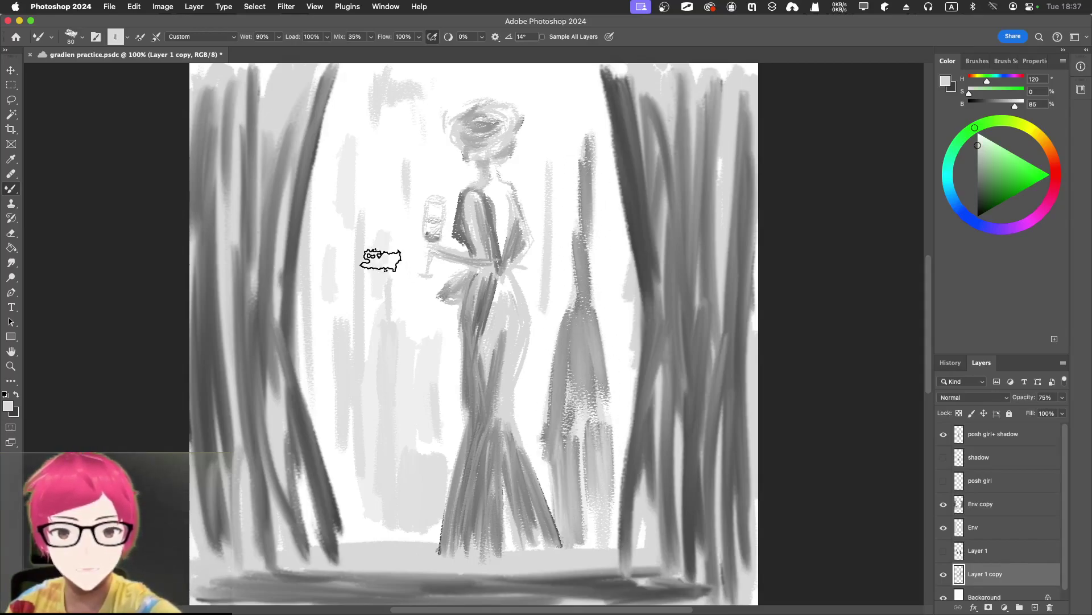
left_click_drag(380, 256, 386, 310)
mouse_move(386, 350)
left_mouse_down()
mouse_move(377, 433)
mouse_move(382, 352)
mouse_move(420, 514)
mouse_move(438, 511)
mouse_move(422, 381)
mouse_move(412, 437)
mouse_move(426, 486)
mouse_move(422, 430)
mouse_move(358, 363)
mouse_move(361, 430)
mouse_move(366, 438)
mouse_move(356, 291)
mouse_move(342, 292)
mouse_move(364, 261)
mouse_move(351, 445)
mouse_move(364, 429)
mouse_move(371, 509)
mouse_move(351, 394)
mouse_move(339, 398)
mouse_move(398, 335)
mouse_move(349, 310)
mouse_move(340, 343)
mouse_move(330, 263)
mouse_move(326, 276)
mouse_move(336, 203)
mouse_move(333, 244)
mouse_move(357, 185)
left_mouse_up()
Step: Lower Layer 1 copy's opacity to 16% and check the whole composition at 66.7% zoom
left_click(1063, 397)
left_click_drag(1036, 414, 1025, 413)
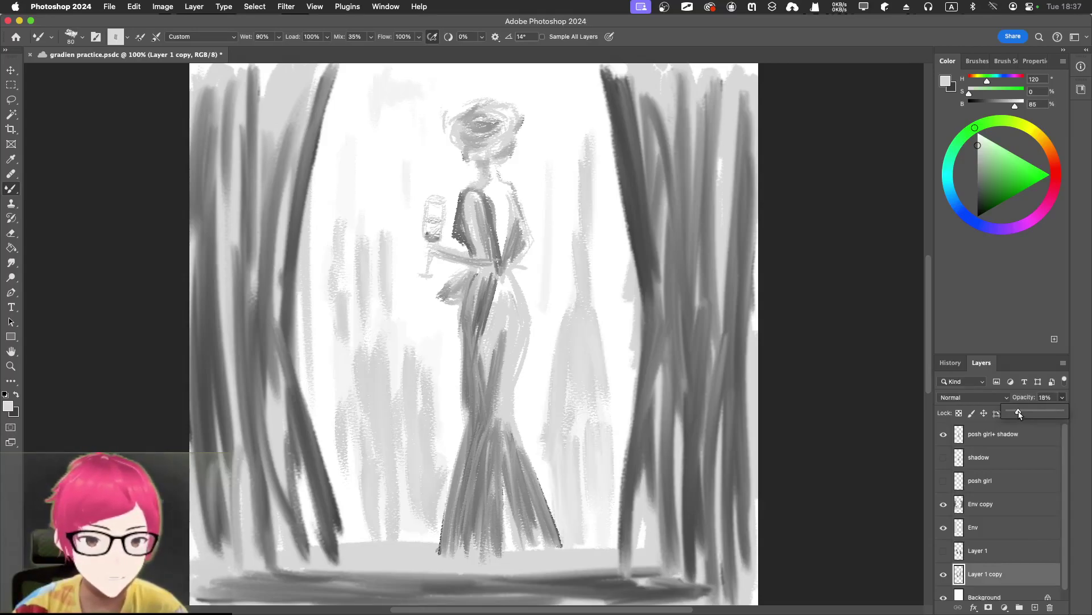
left_click_drag(1019, 415, 1017, 416)
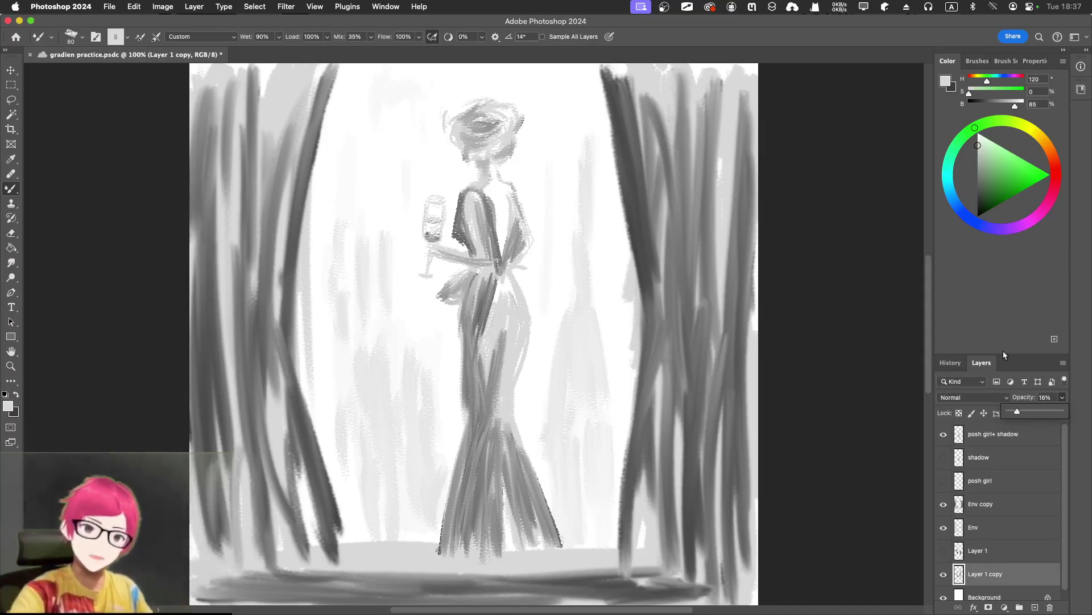
left_click_drag(788, 377, 775, 357)
scroll(775, 358, "up", 3)
key("super+minus")
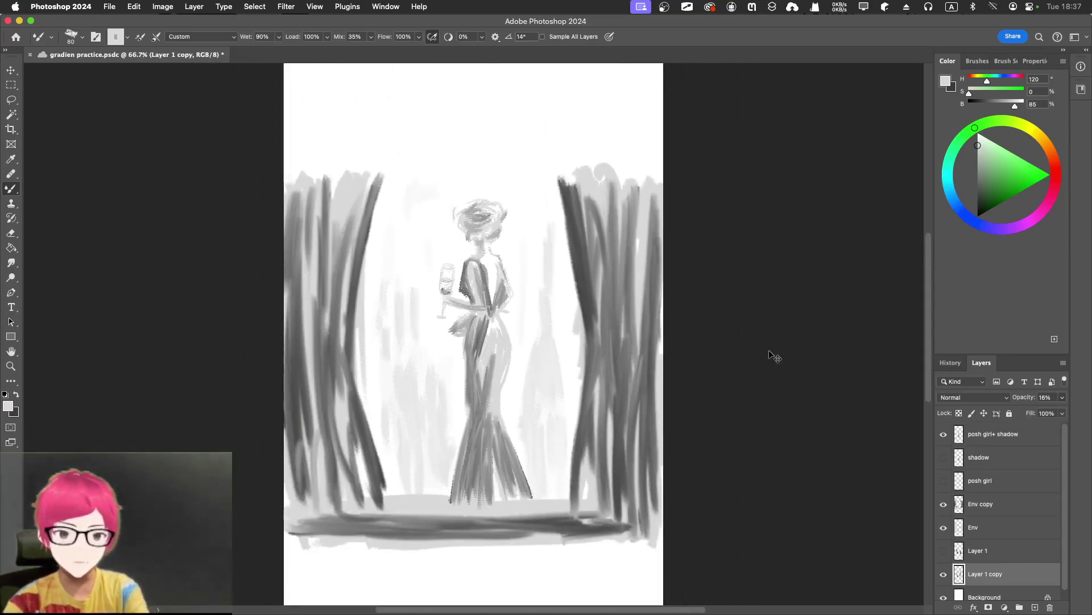